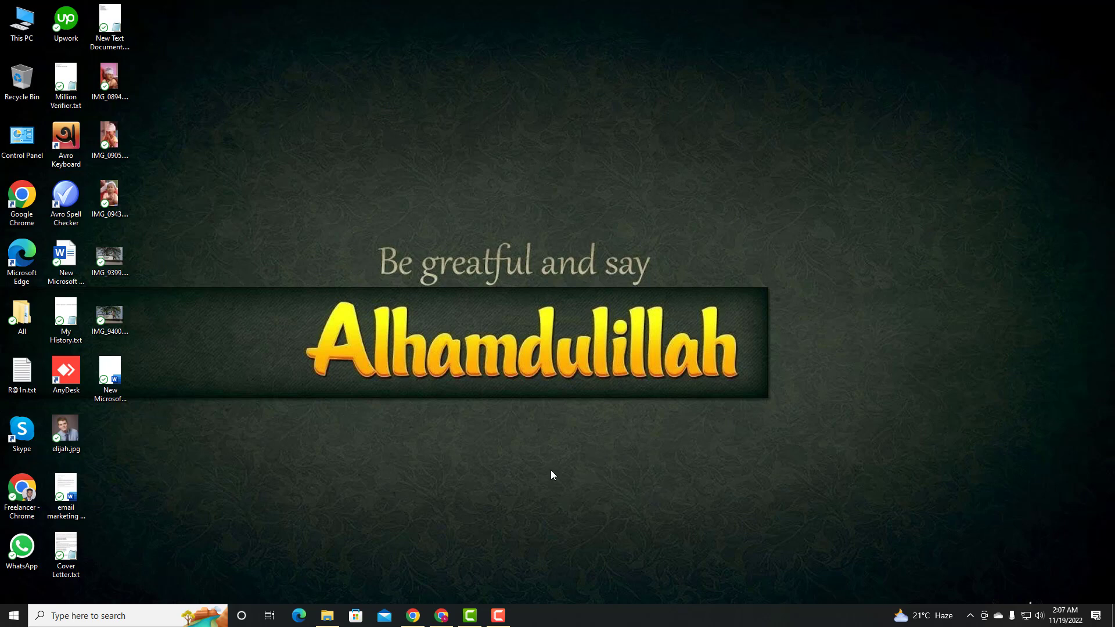
# Step: Switch to Chrome and read the Data Entry Job Description for the requested fields, output format, budget and delivery time
pyautogui.click(448, 614)
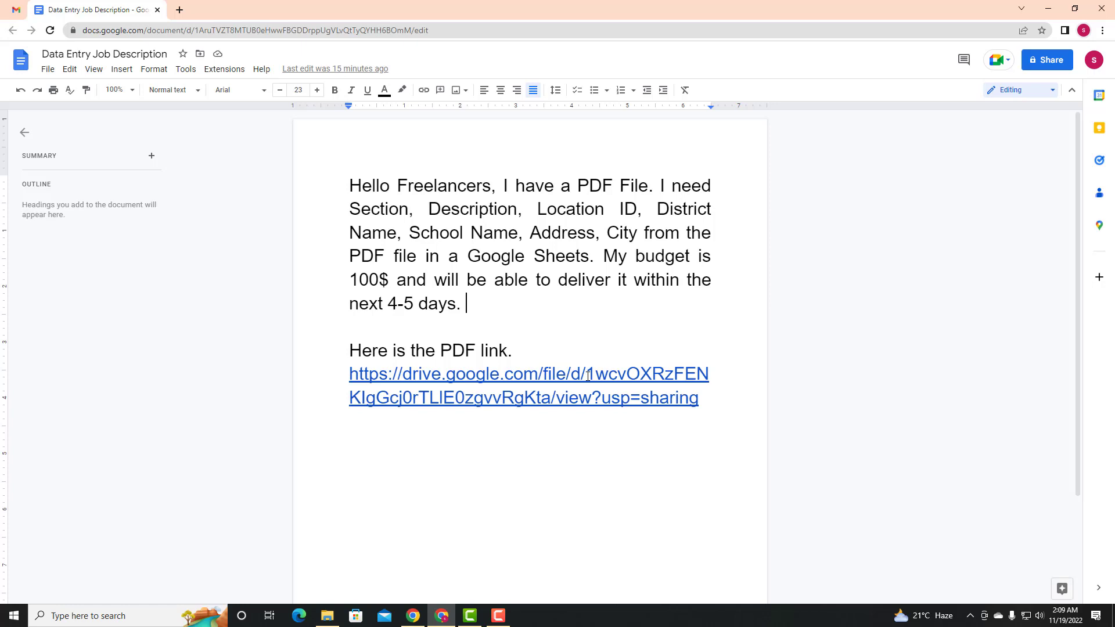
pyautogui.moveTo(349, 186); pyautogui.dragTo(797, 393)
pyautogui.click(546, 272)
pyautogui.click(476, 209)
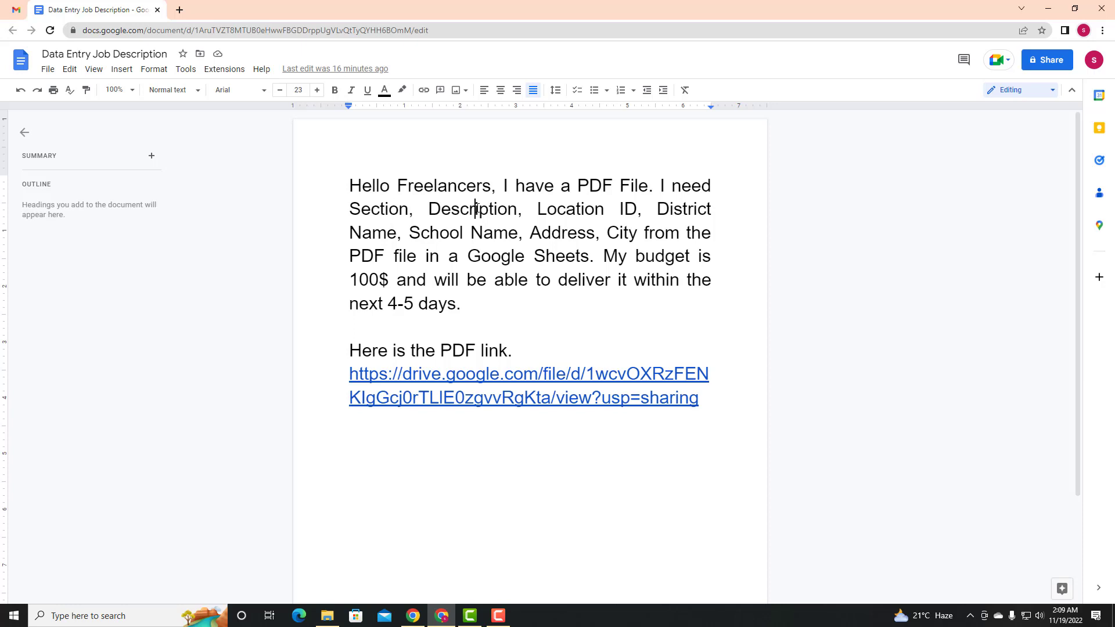
pyautogui.click(576, 206)
pyautogui.click(484, 233)
pyautogui.click(483, 304)
pyautogui.moveTo(532, 190); pyautogui.dragTo(649, 188)
pyautogui.click(646, 189)
pyautogui.click(372, 208)
pyautogui.click(479, 211)
pyautogui.click(586, 209)
pyautogui.moveTo(386, 304); pyautogui.dragTo(481, 306)
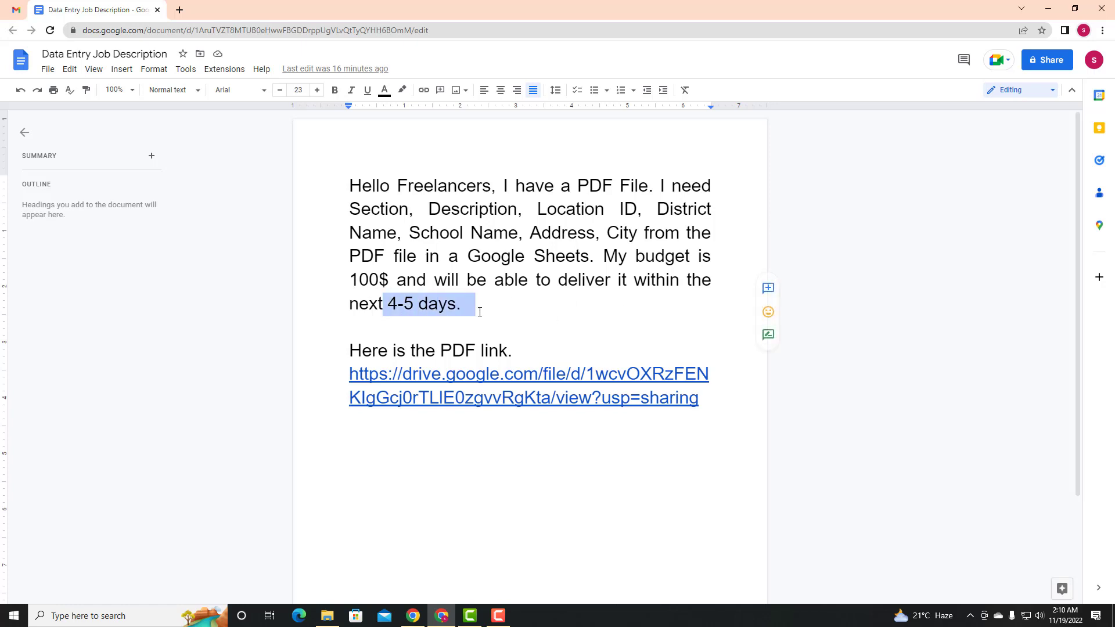
pyautogui.click(481, 309)
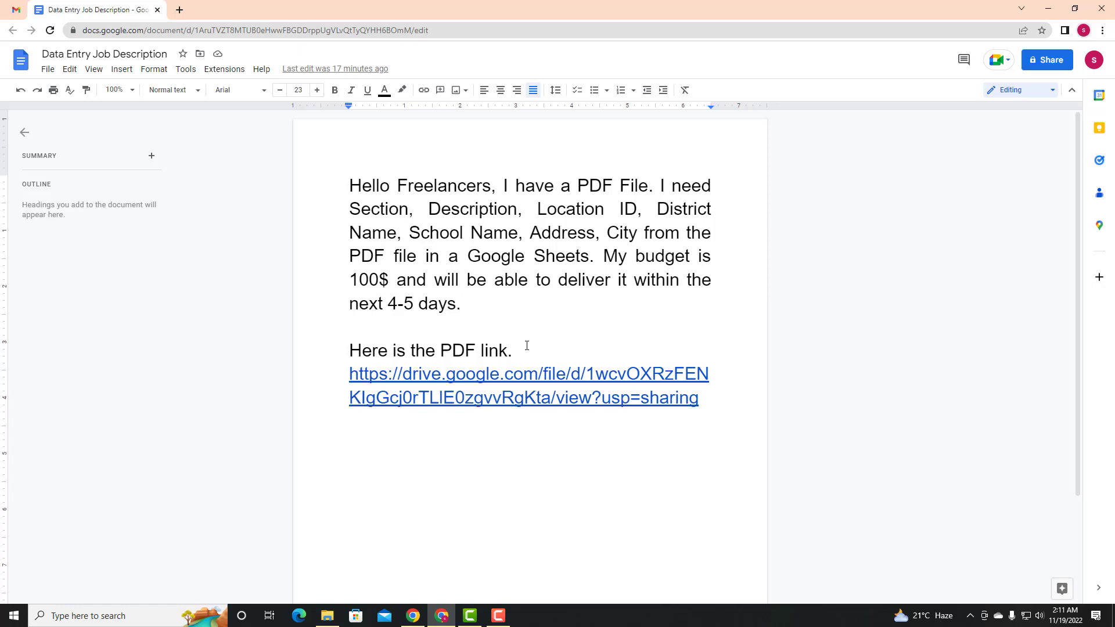
pyautogui.click(502, 352)
pyautogui.moveTo(579, 180); pyautogui.dragTo(691, 180)
pyautogui.click(635, 179)
# Step: Copy the Google Drive PDF link from the job description and open it in a new browser tab
pyautogui.moveTo(701, 398); pyautogui.dragTo(348, 372)
pyautogui.hotkey('ctrl', 'c')
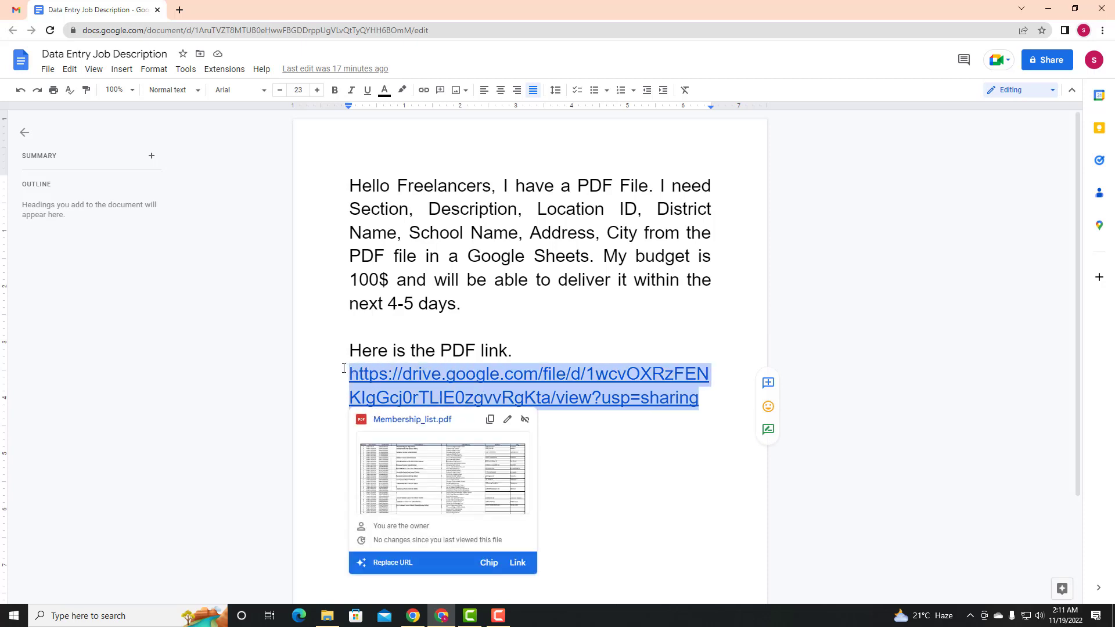
pyautogui.click(465, 351)
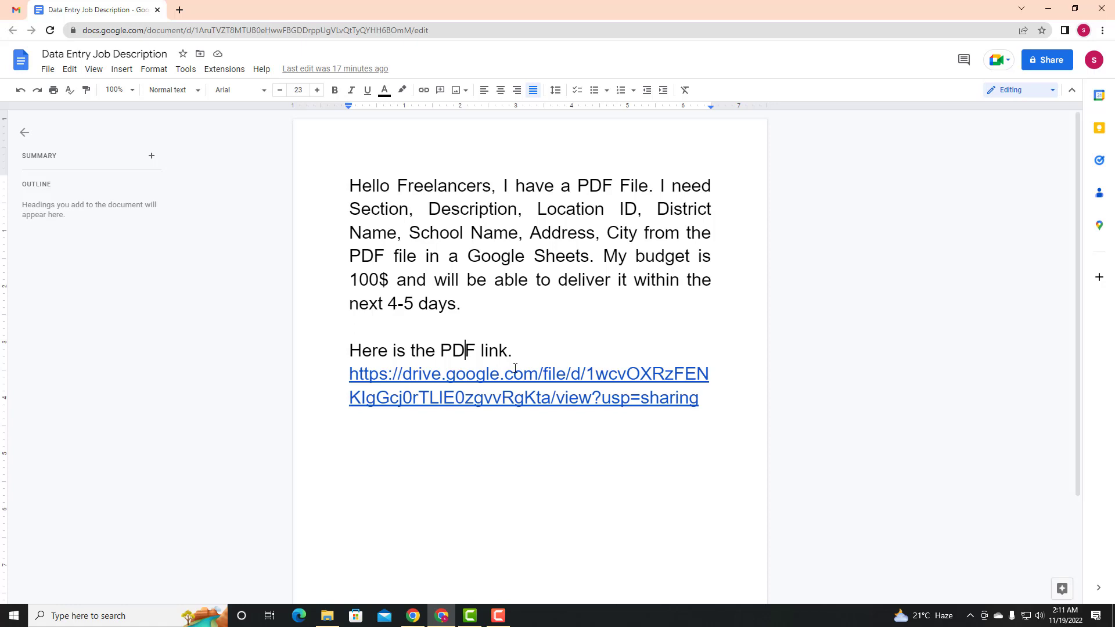
pyautogui.click(467, 375)
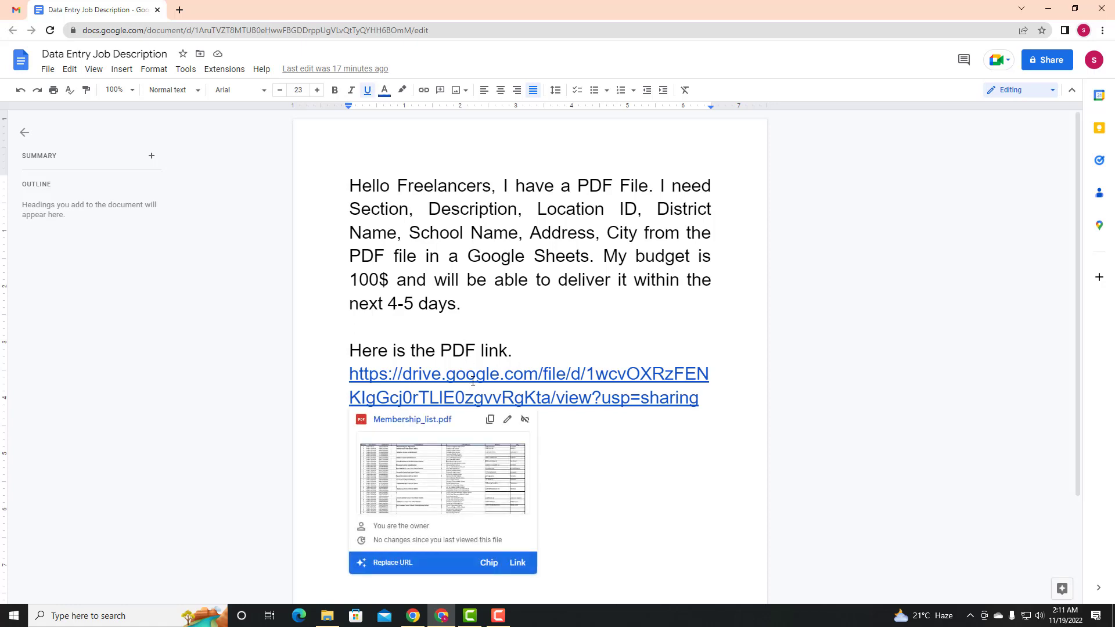
pyautogui.moveTo(702, 406); pyautogui.dragTo(349, 375)
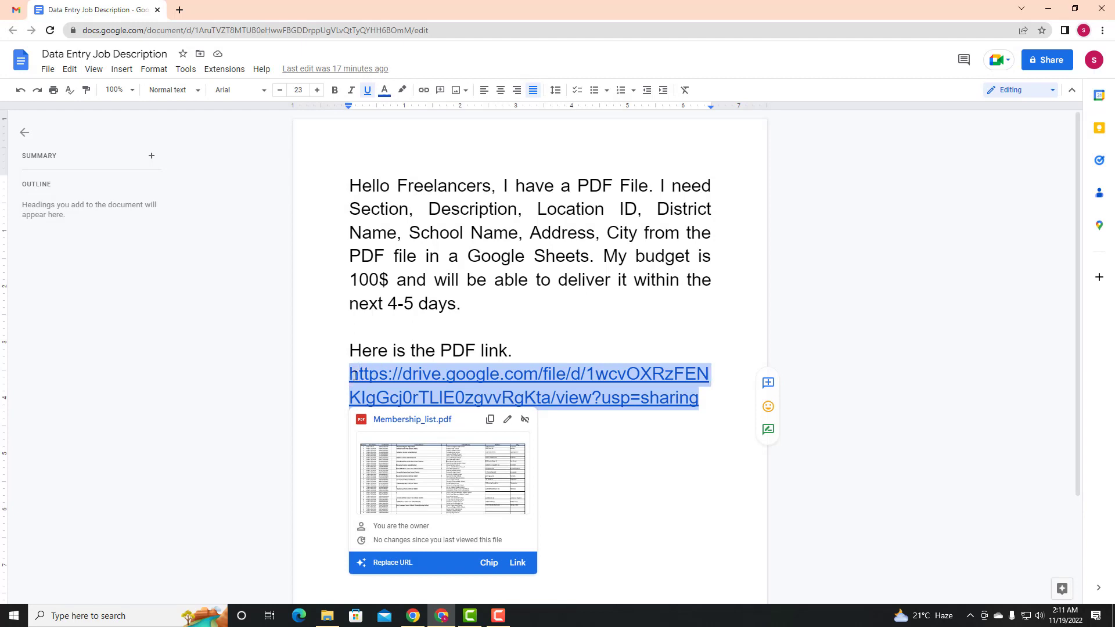
pyautogui.click(179, 10)
pyautogui.hotkey('ctrl', 'v')
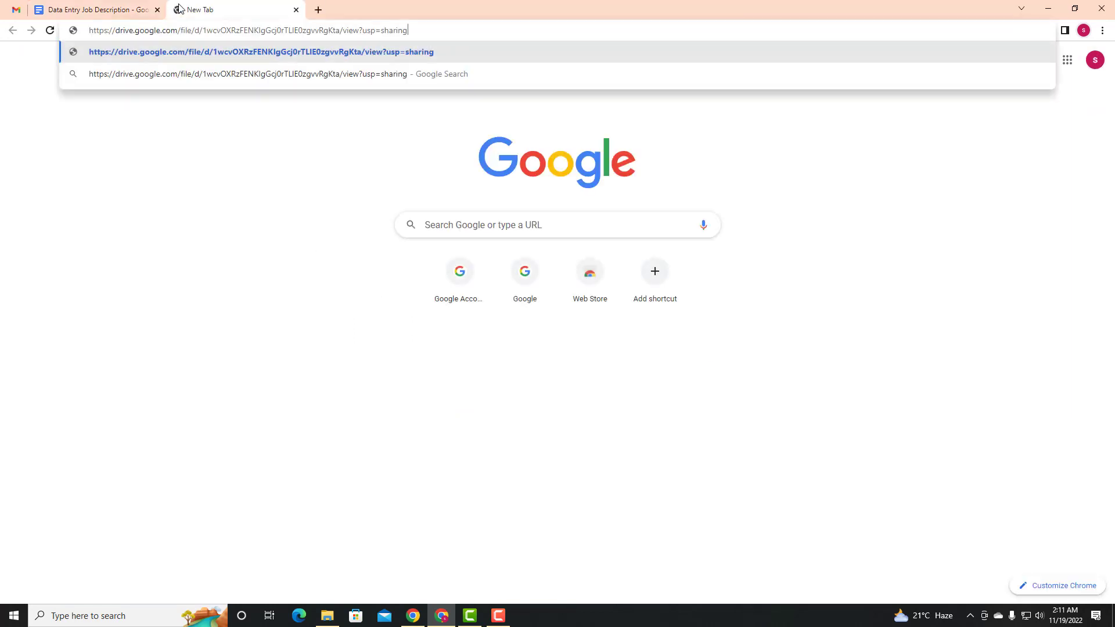
pyautogui.press('Return')
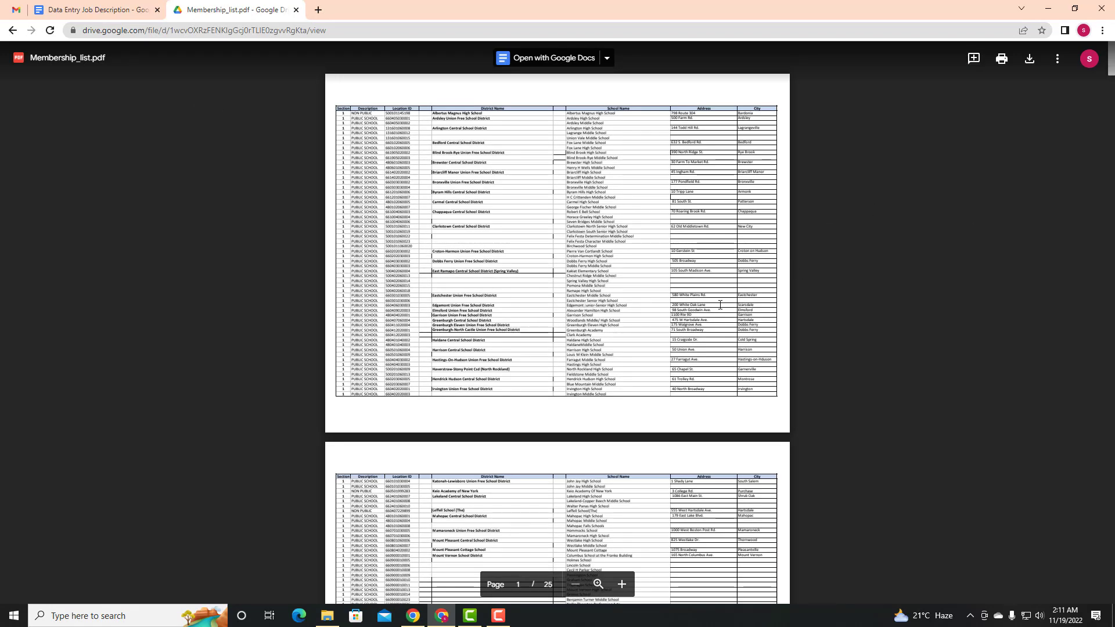
# Step: Examine the column headings of Membership_list.pdf and compare them with the fields requested in the job description
pyautogui.scroll(5, 715, 315)
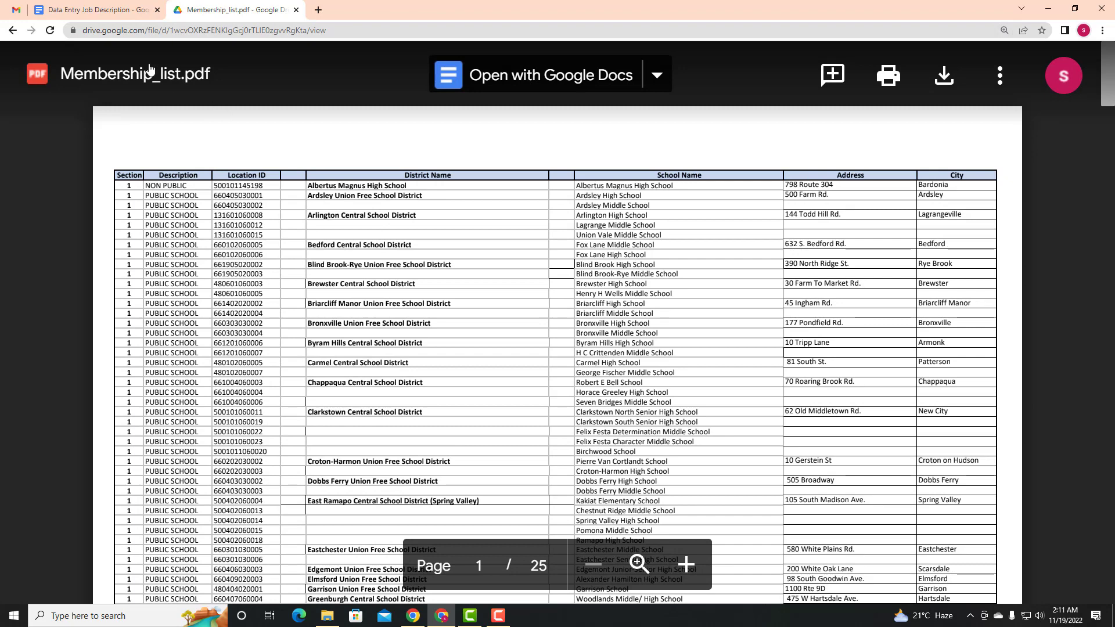
pyautogui.moveTo(128, 176); pyautogui.dragTo(274, 173)
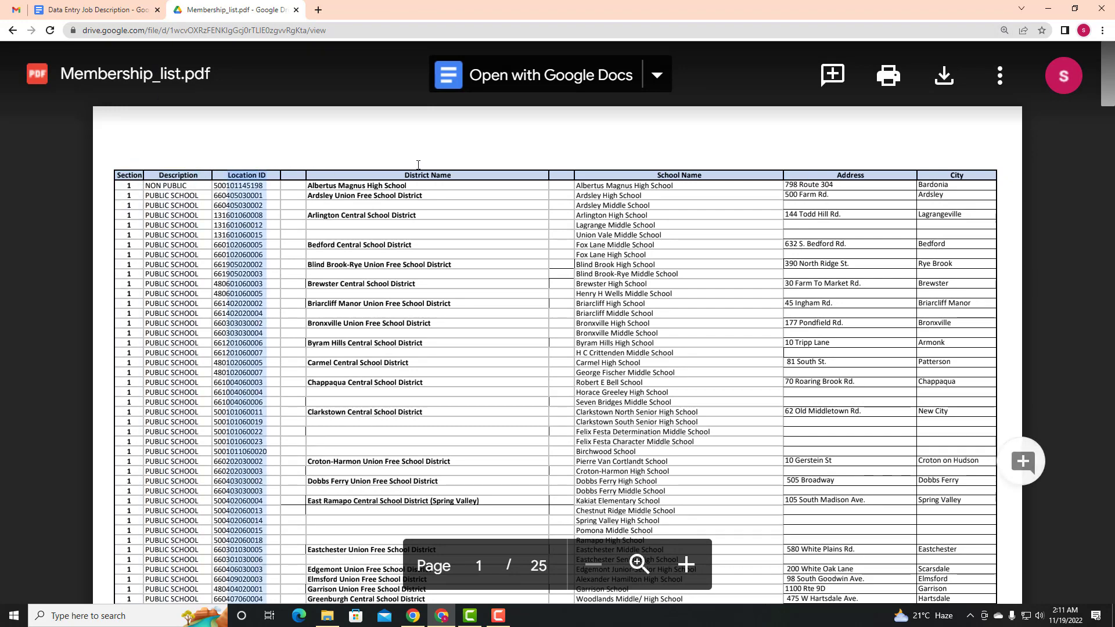
pyautogui.moveTo(418, 165); pyautogui.dragTo(424, 168)
pyautogui.click(730, 178)
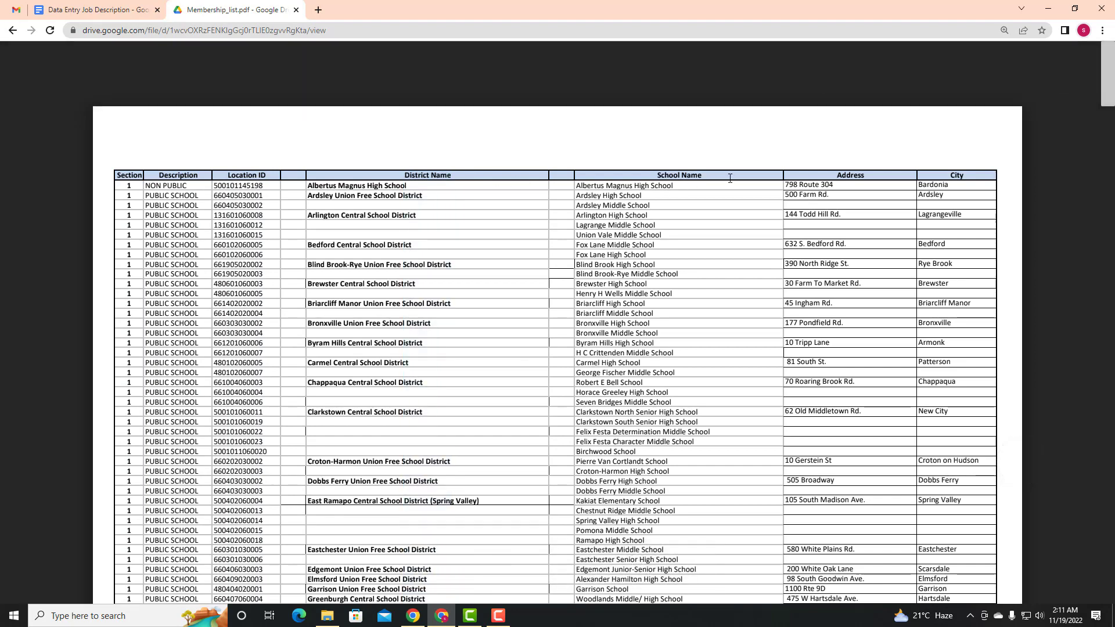
pyautogui.moveTo(730, 178); pyautogui.dragTo(734, 175)
pyautogui.moveTo(851, 174); pyautogui.dragTo(859, 176)
pyautogui.click(970, 177)
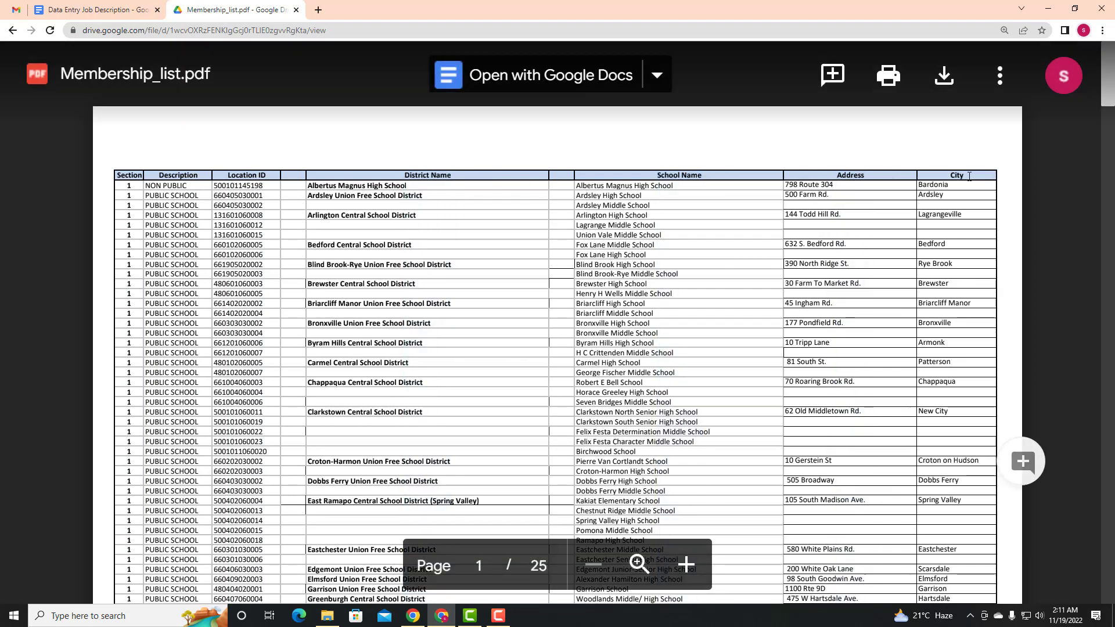
pyautogui.click(96, 10)
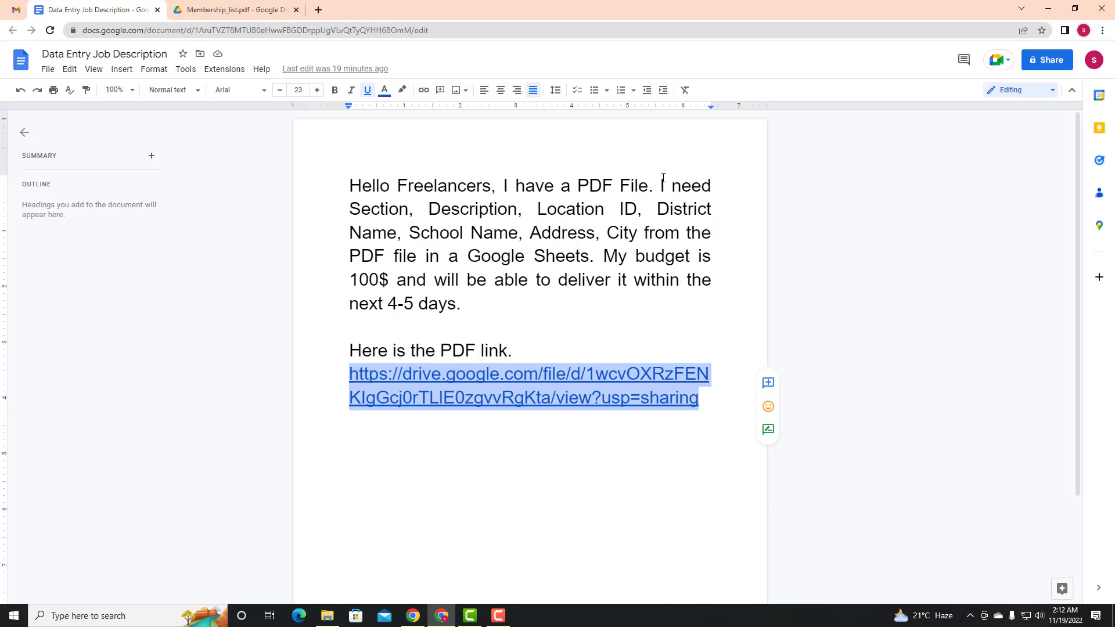
pyautogui.click(428, 209)
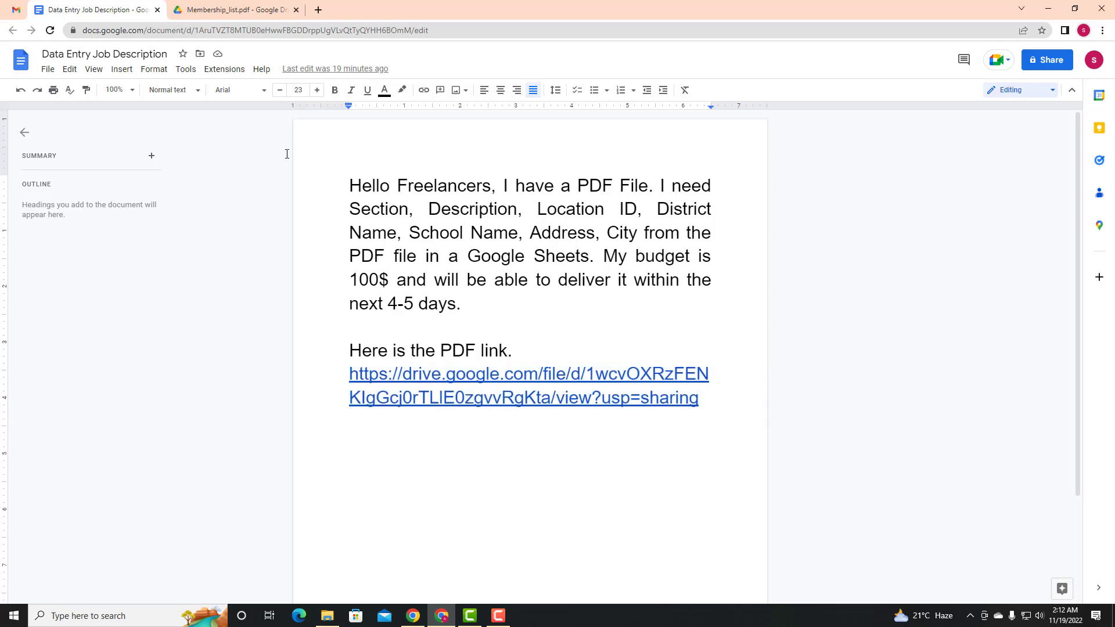
# Step: Download Membership_list.pdf from Google Drive and open the Downloads folder in File Explorer
pyautogui.click(224, 5)
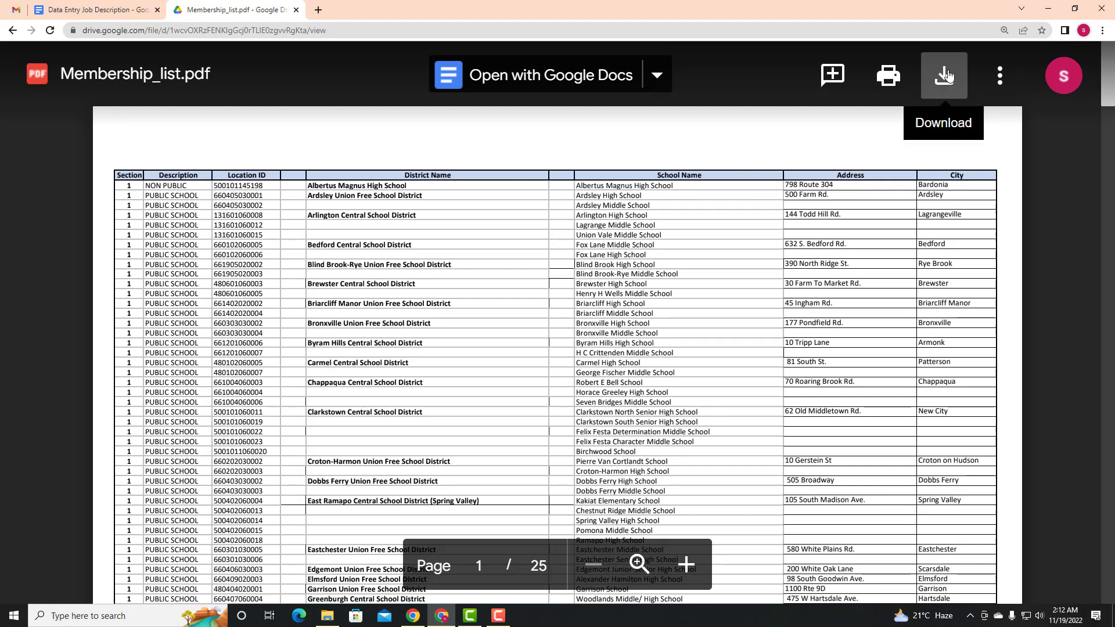
pyautogui.click(944, 74)
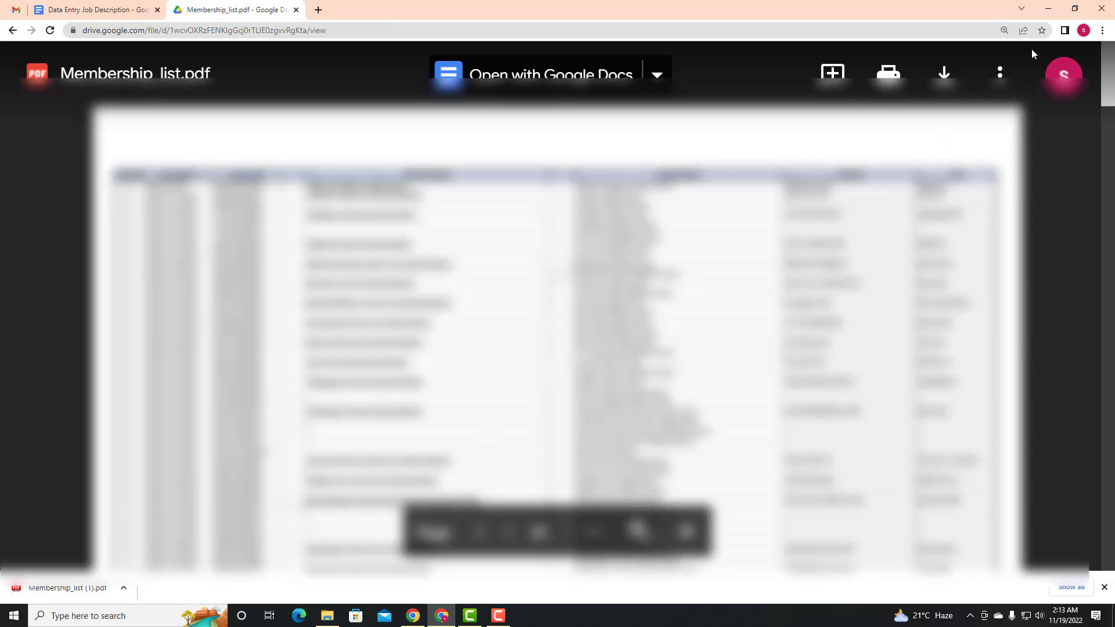
pyautogui.click(1049, 8)
pyautogui.rightClick(602, 38)
pyautogui.click(633, 71)
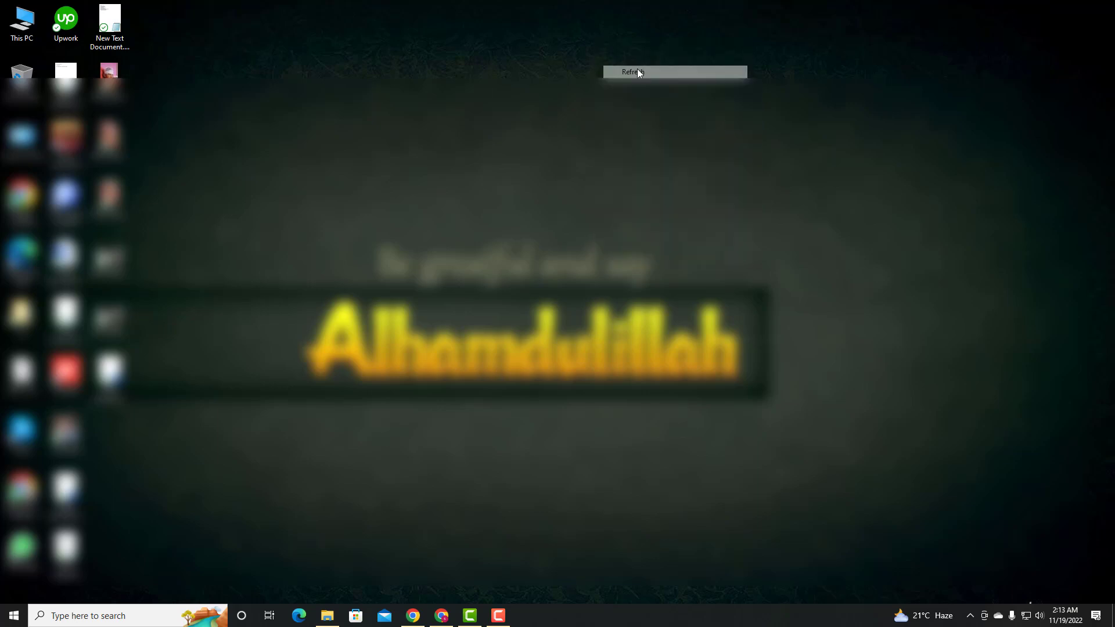
pyautogui.doubleClick(22, 15)
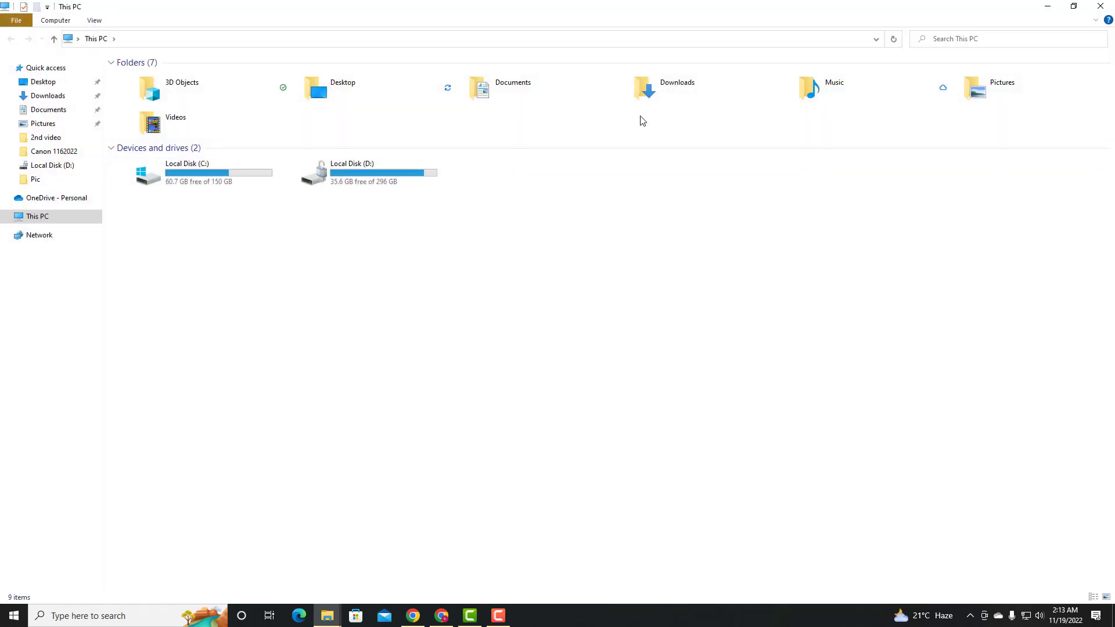
pyautogui.doubleClick(657, 93)
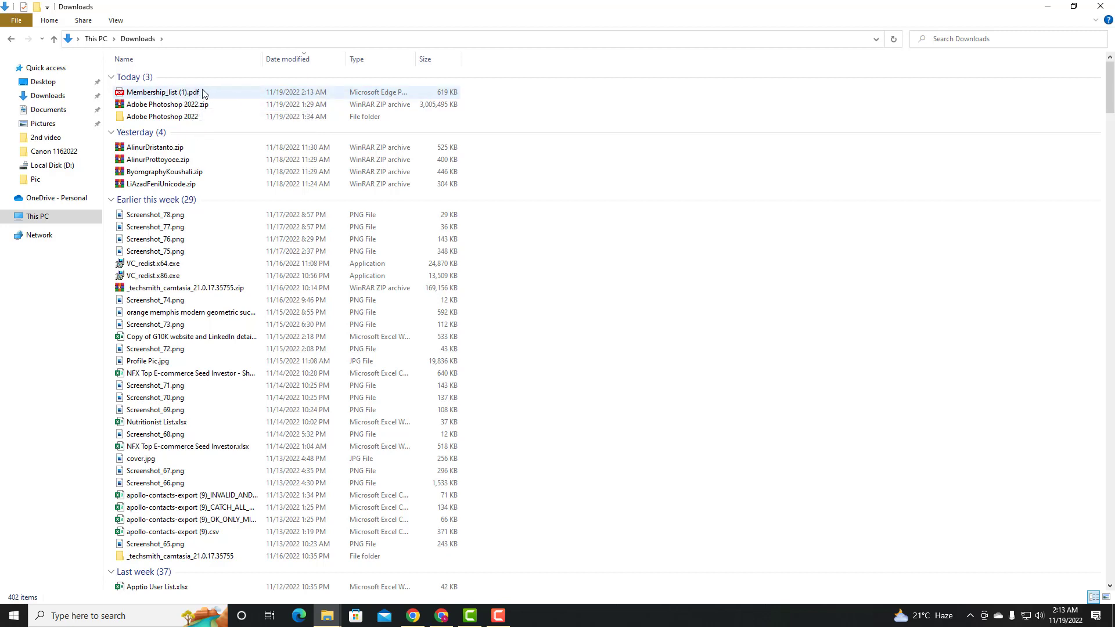
pyautogui.rightClick(188, 93)
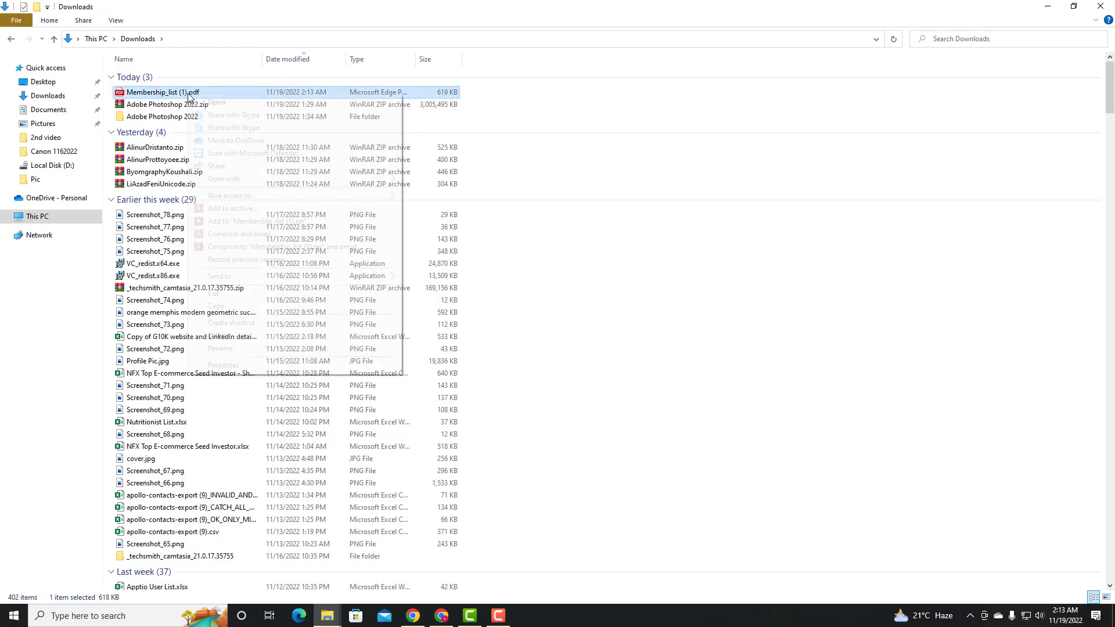
pyautogui.moveTo(318, 179)
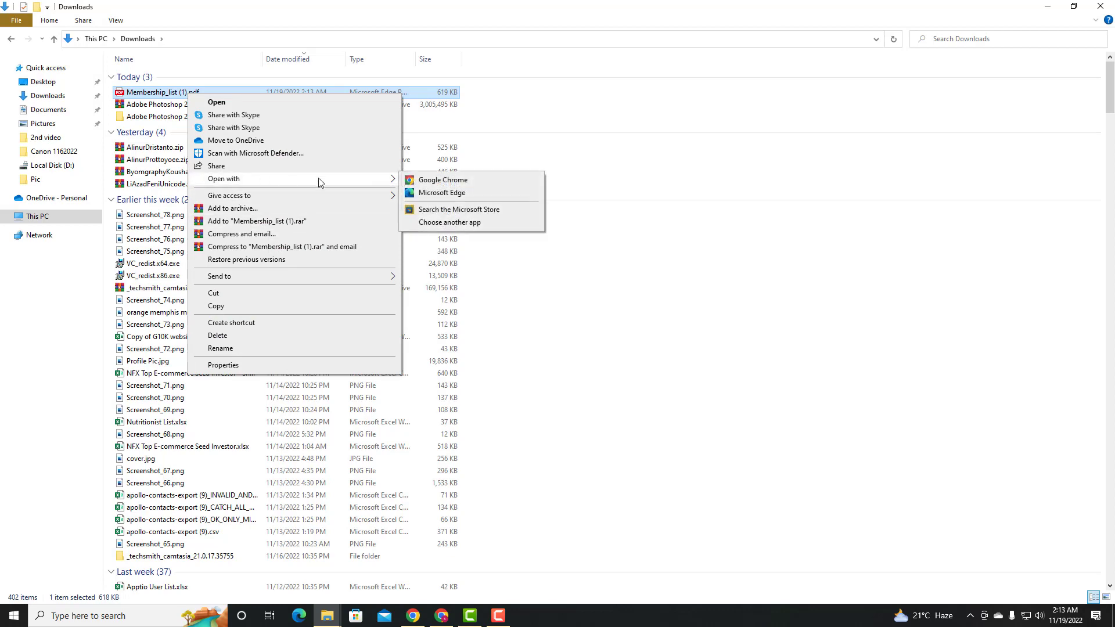
pyautogui.click(465, 183)
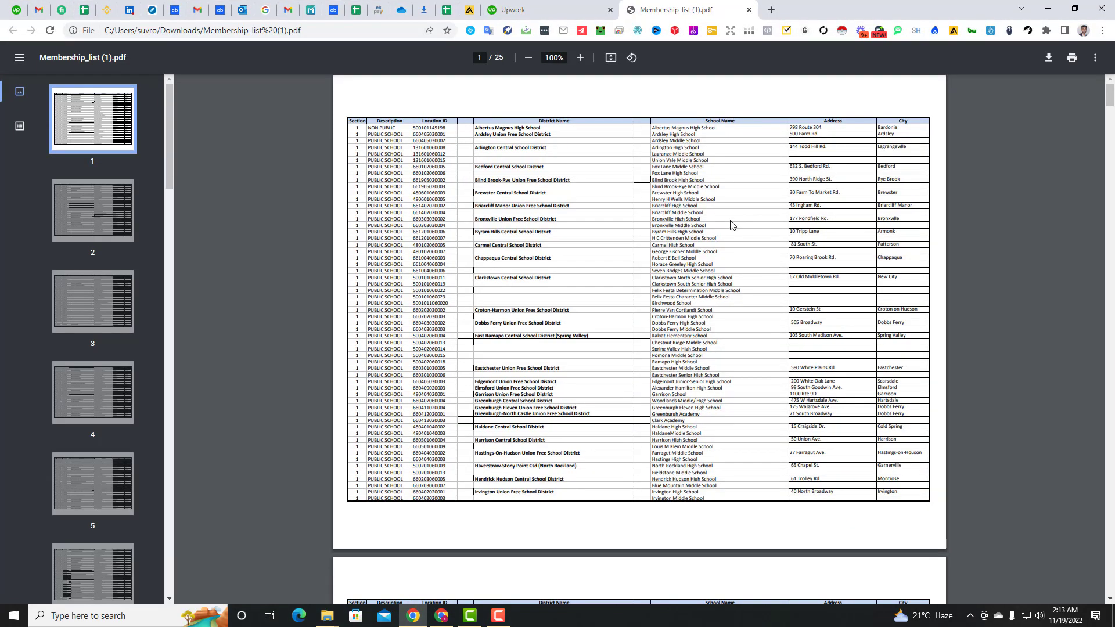
pyautogui.rightClick(674, 6)
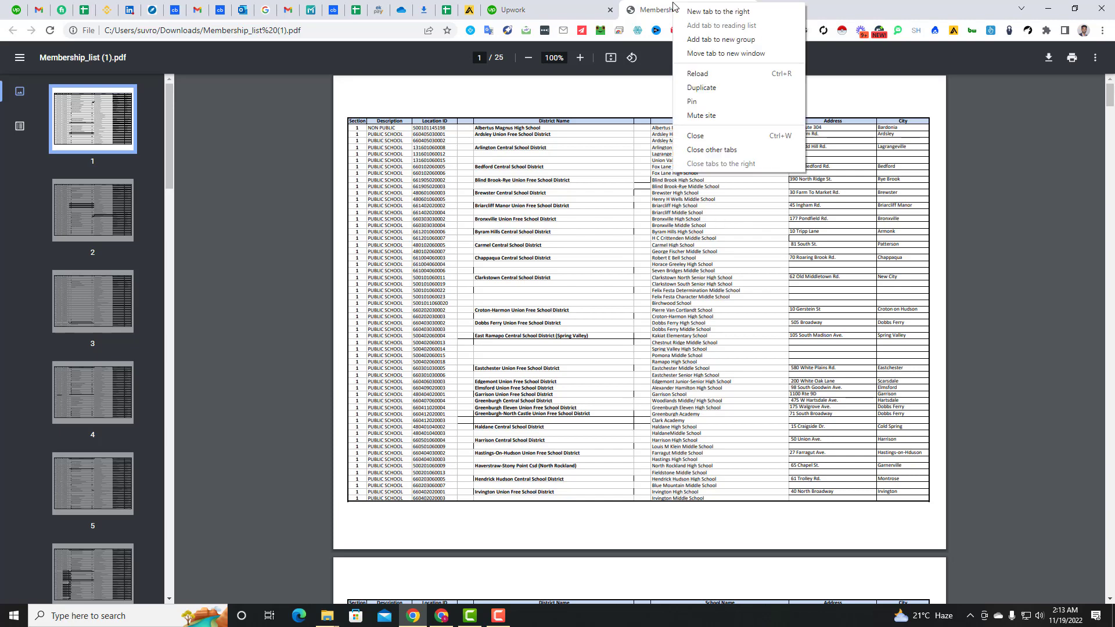
pyautogui.click(645, 6)
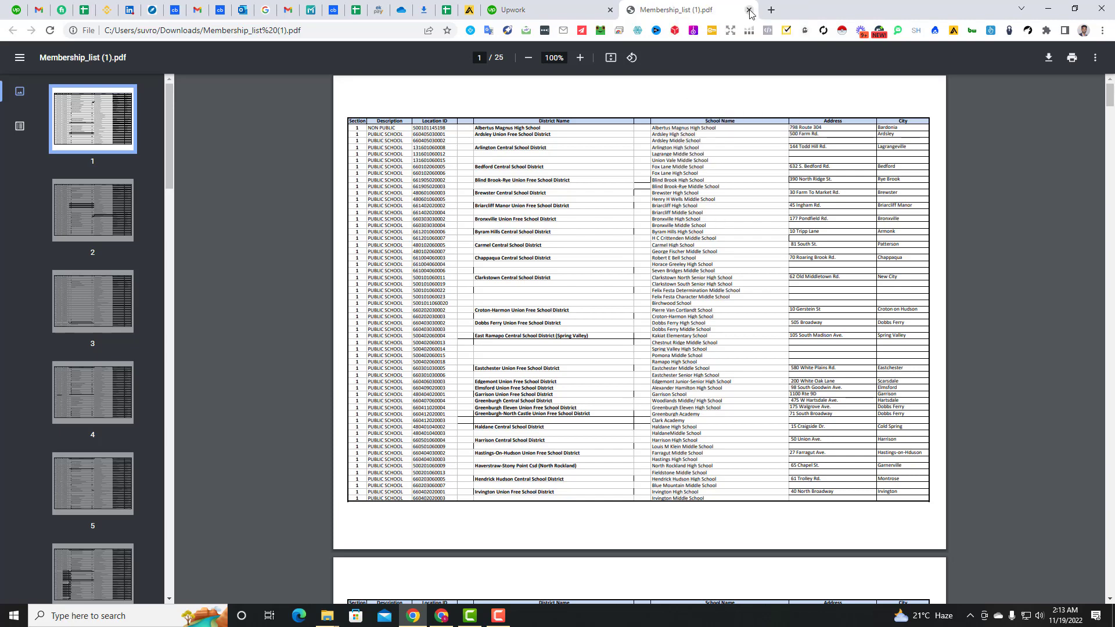
pyautogui.click(750, 11)
pyautogui.click(1048, 8)
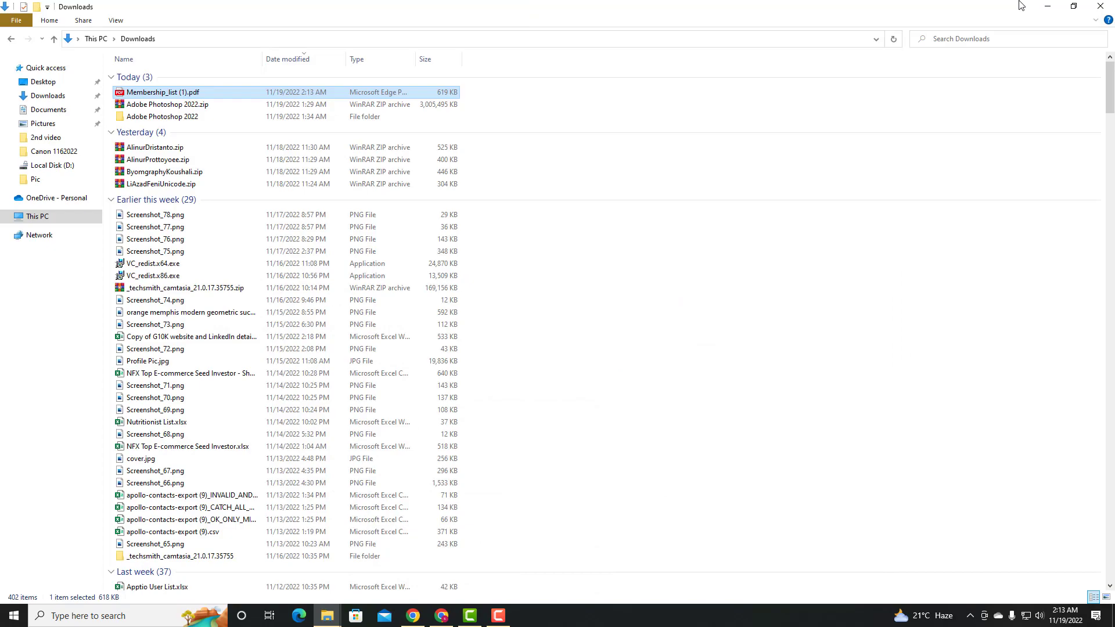
pyautogui.click(1048, 6)
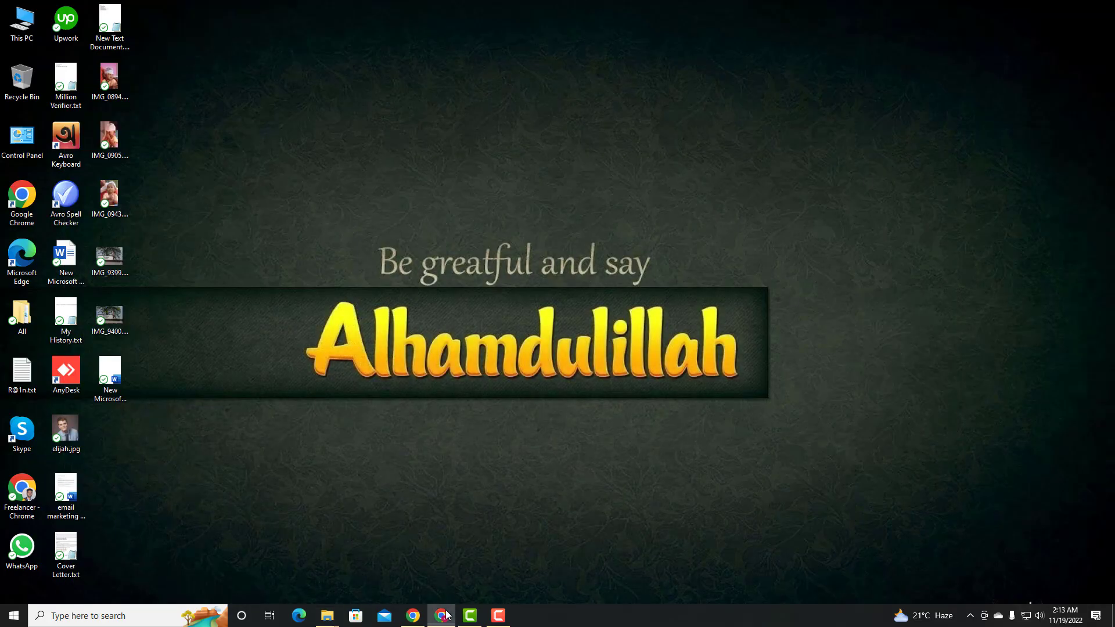
# Step: Open Membership_list (1).pdf from the Downloads folder with Google Chrome, in the window that holds the job description
pyautogui.click(446, 615)
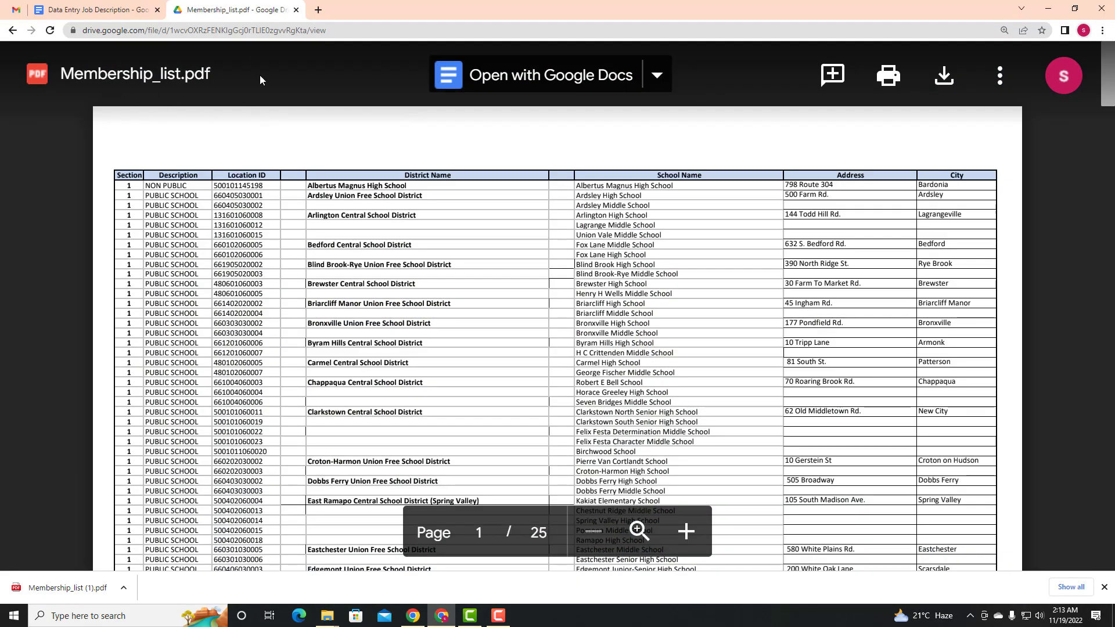
pyautogui.click(1048, 9)
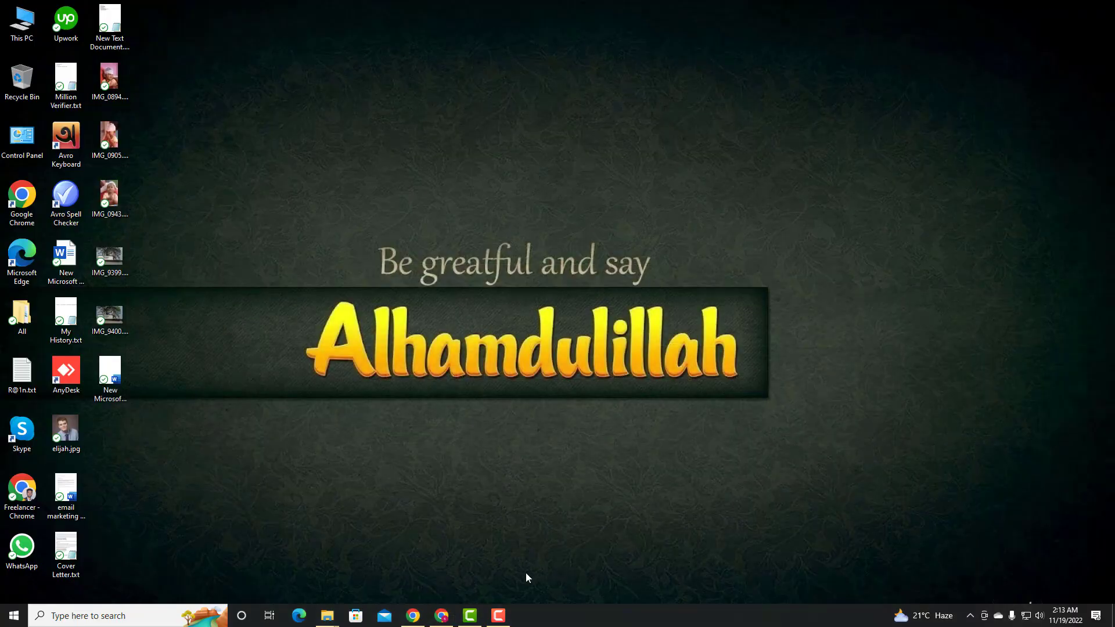
pyautogui.moveTo(327, 616)
pyautogui.click(362, 557)
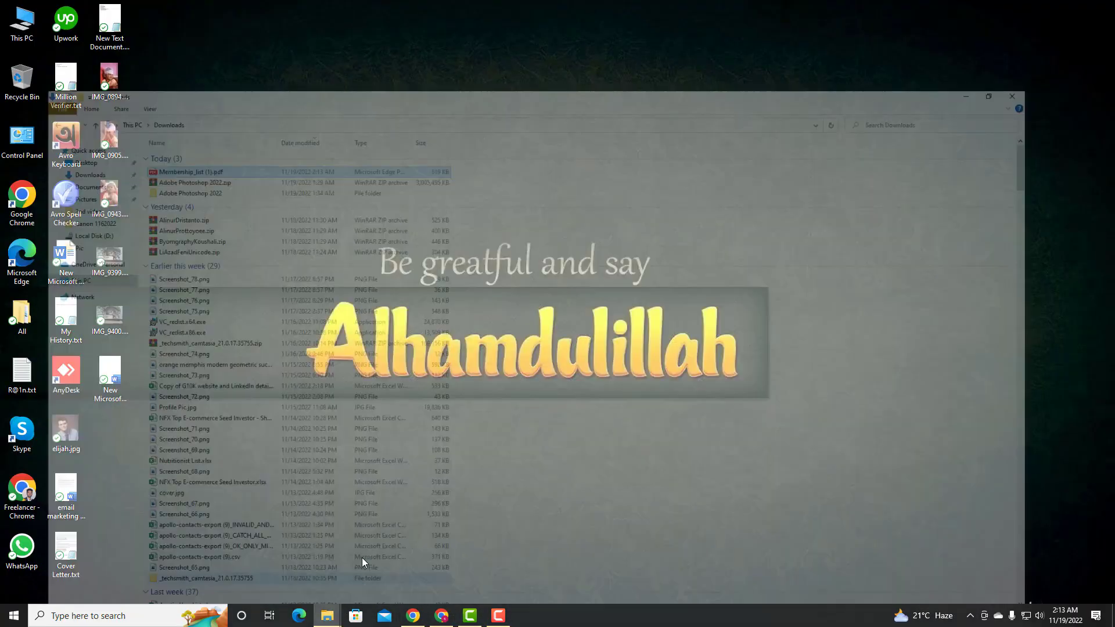
pyautogui.rightClick(152, 93)
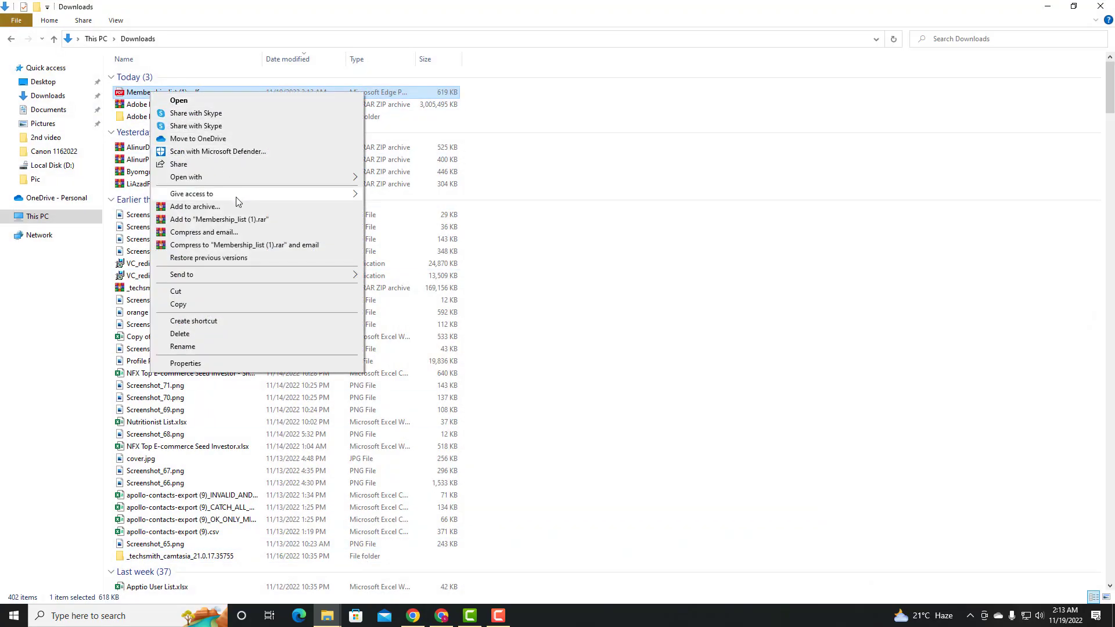
pyautogui.moveTo(221, 184)
pyautogui.click(406, 178)
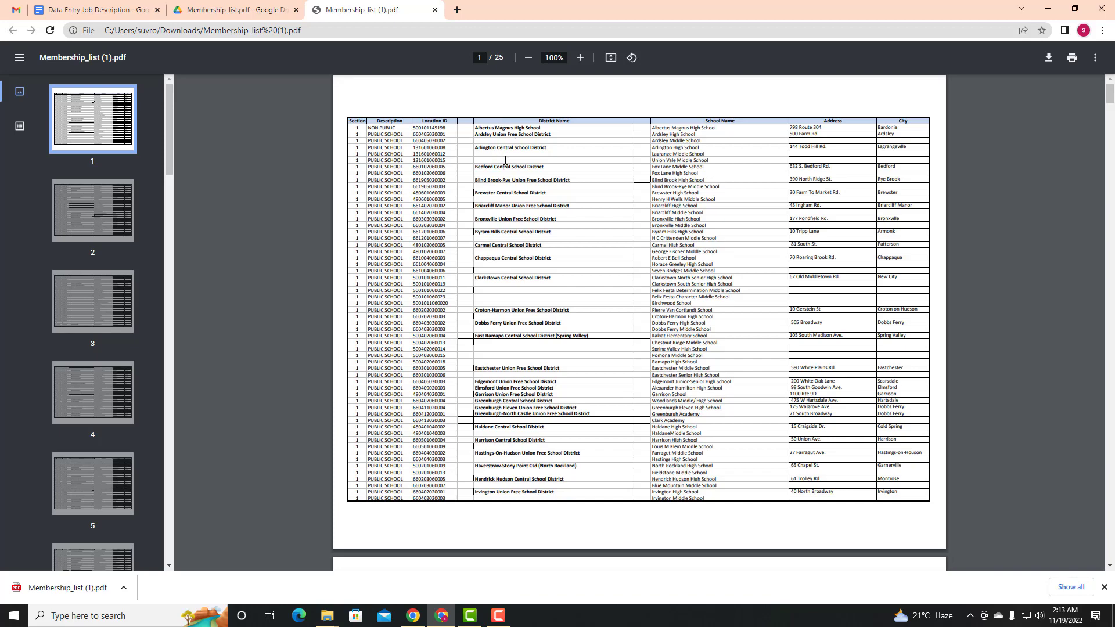
# Step: Enlarge the downloaded PDF to 175% to examine its column headings, and return to the job description document
pyautogui.hotkey('ctrl', '+')
pyautogui.hotkey('ctrl', '+')
pyautogui.hotkey('ctrl', '+')
pyautogui.hotkey('ctrl', '+')
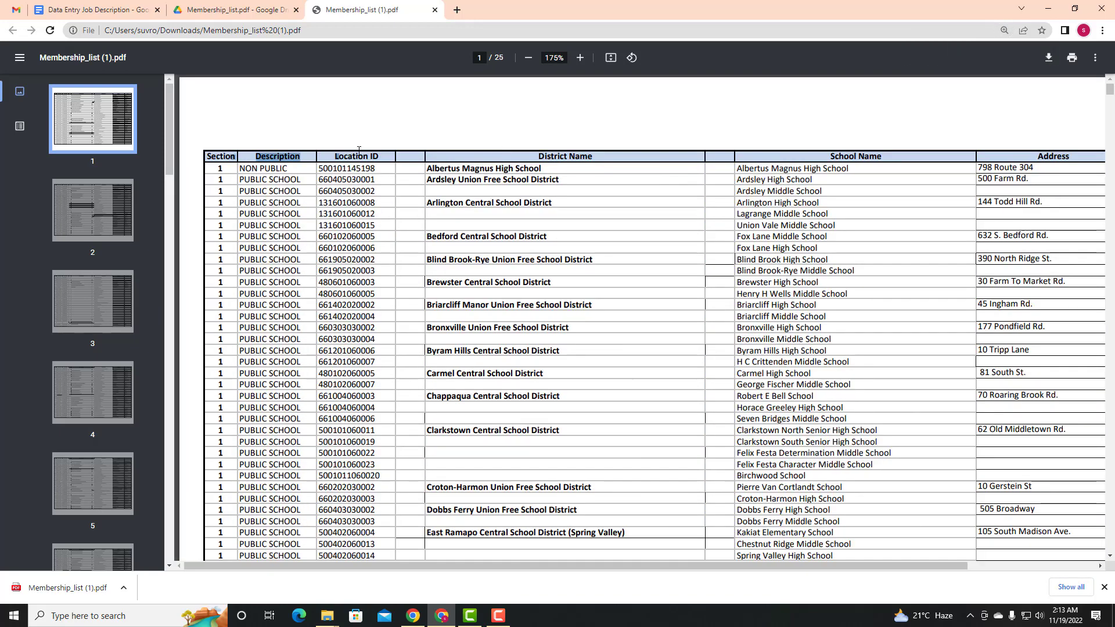
pyautogui.click(96, 10)
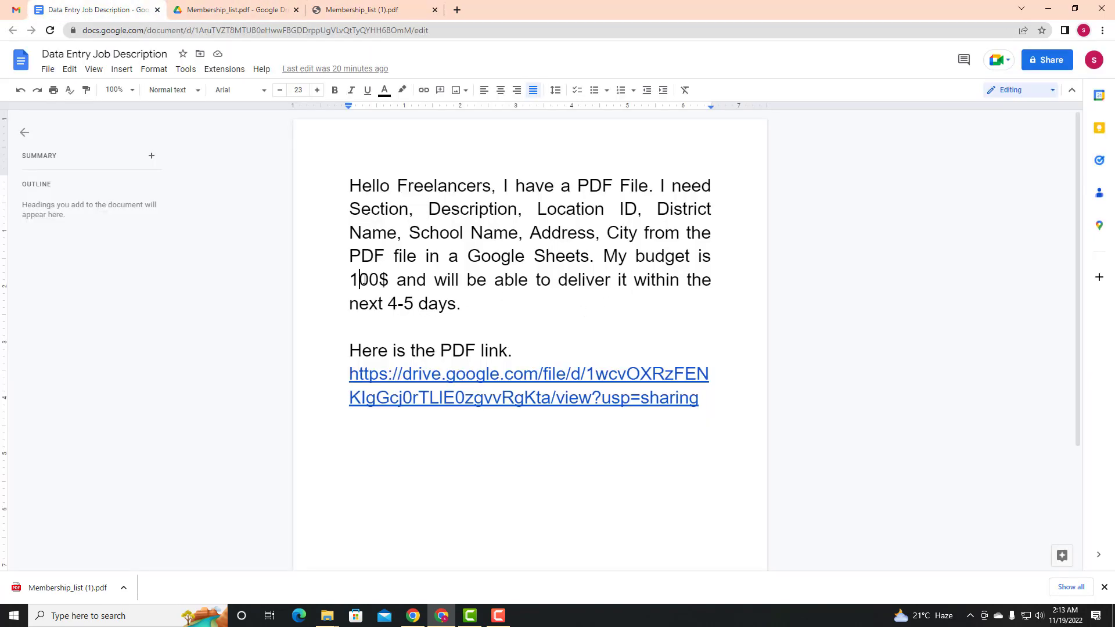
# Step: Check the required Google Sheets format in the job description and examine the first page of the downloaded PDF
pyautogui.moveTo(484, 251); pyautogui.dragTo(566, 256)
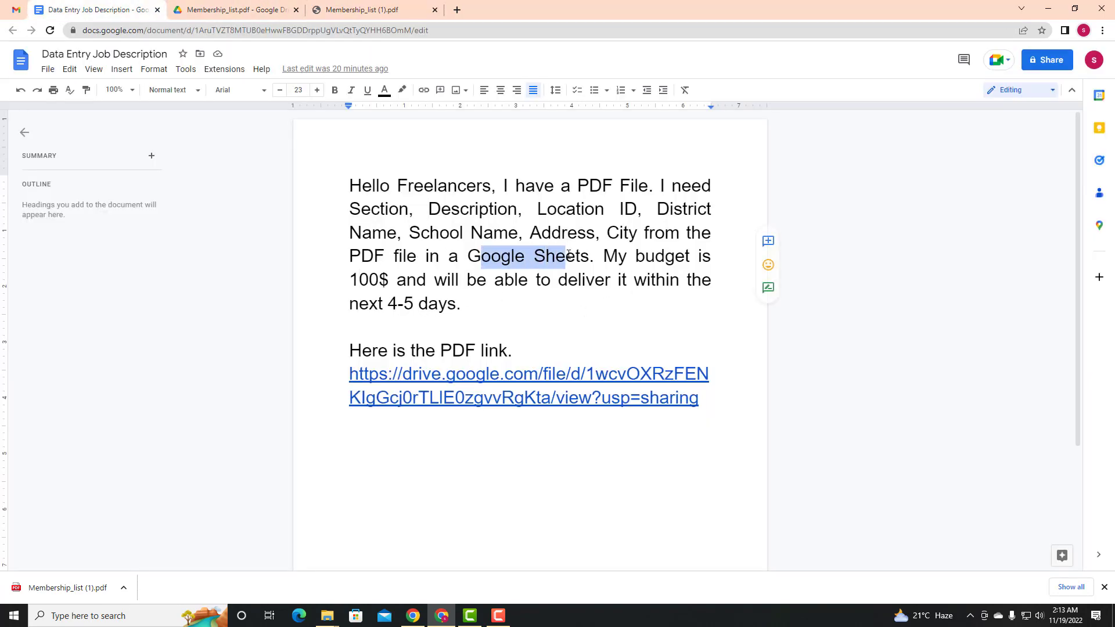
pyautogui.click(565, 256)
pyautogui.click(361, 9)
pyautogui.scroll(-5, 456, 264)
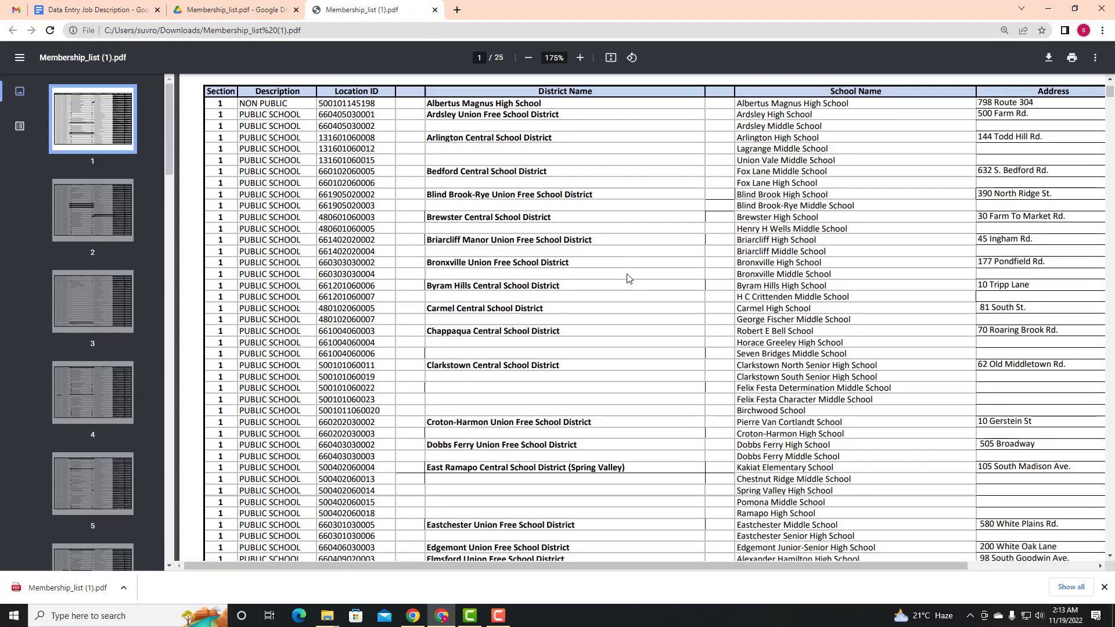
pyautogui.scroll(5, 450, 240)
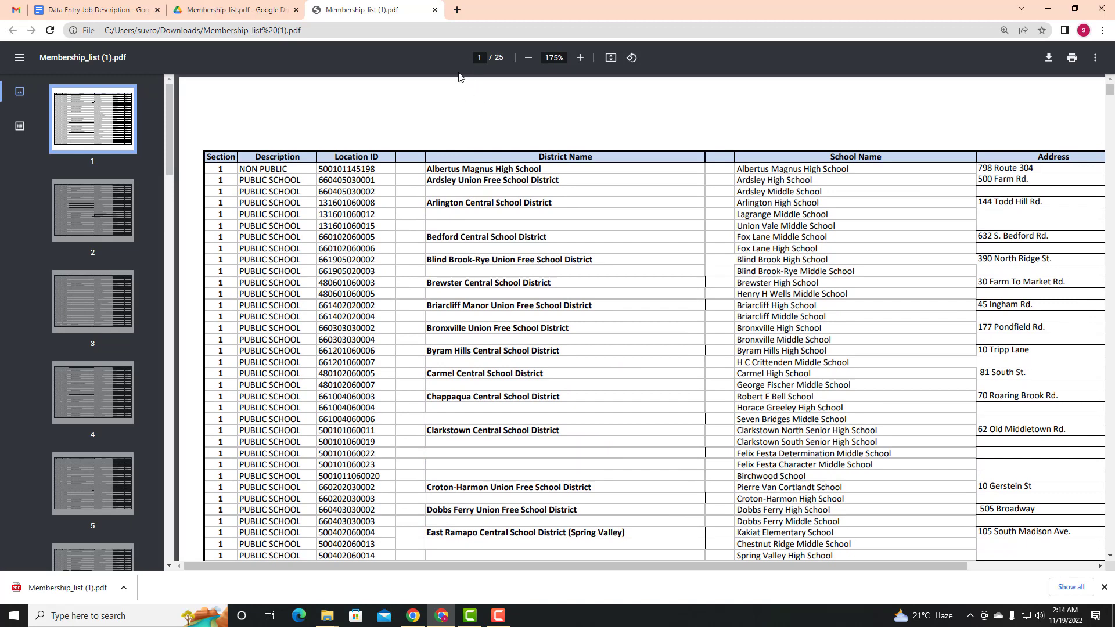
# Step: Open Google Drive in a new browser tab and create a blank Google Sheets spreadsheet
pyautogui.click(457, 10)
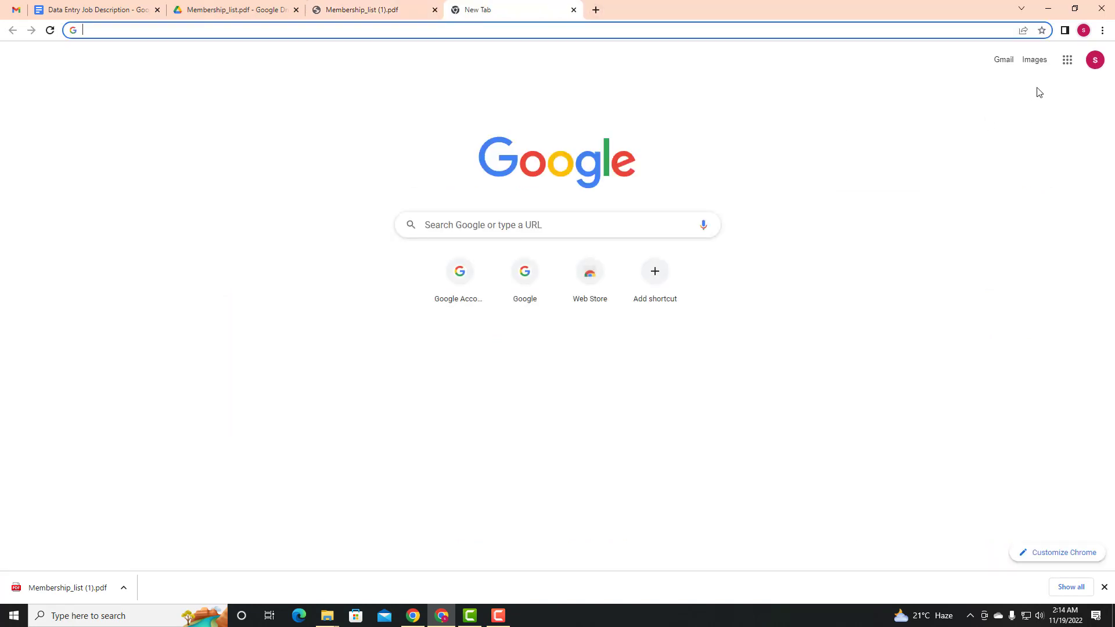
pyautogui.click(1068, 61)
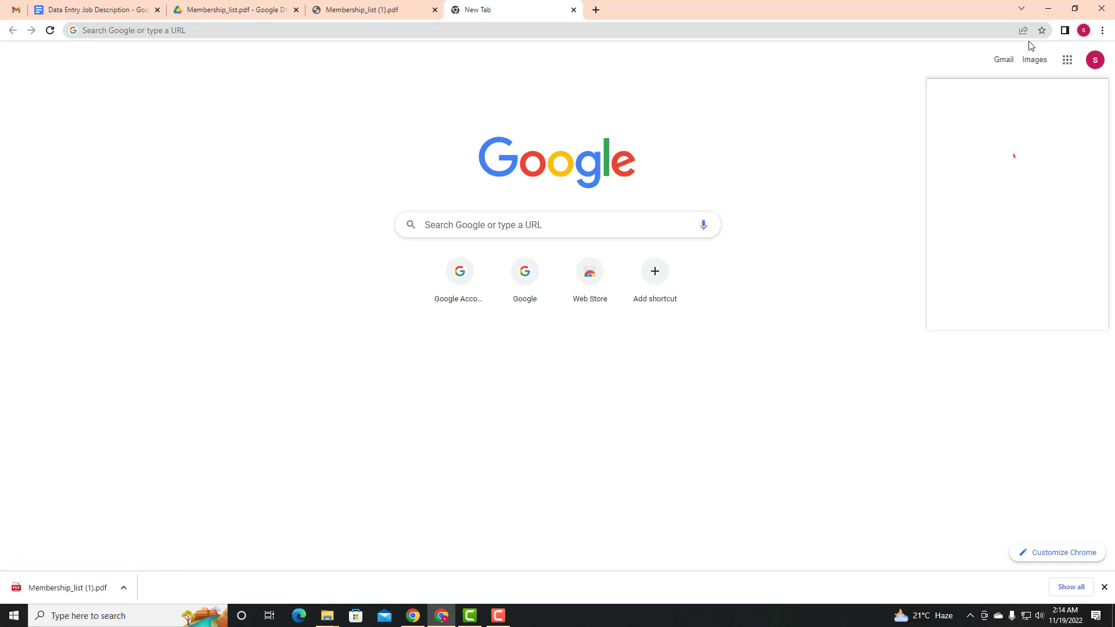
pyautogui.click(1104, 588)
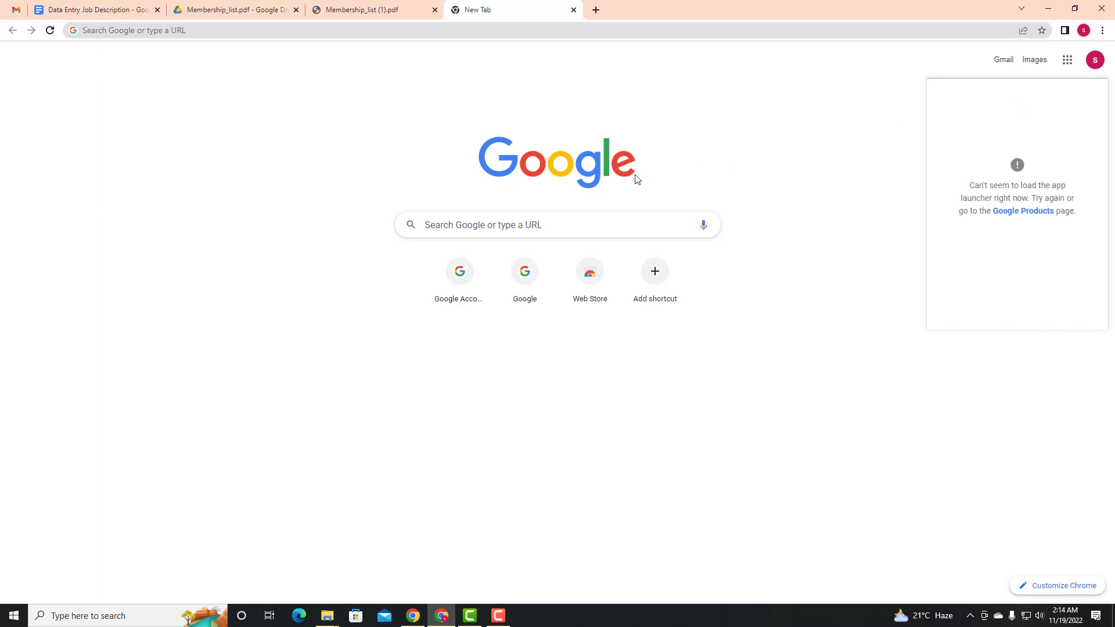
pyautogui.click(50, 30)
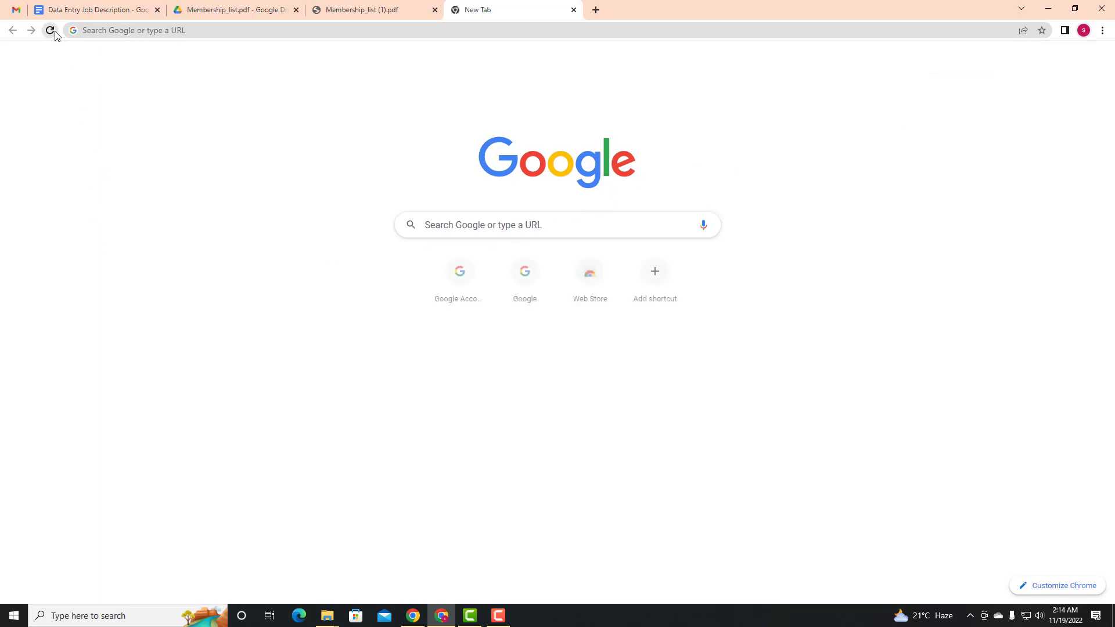
pyautogui.click(1068, 60)
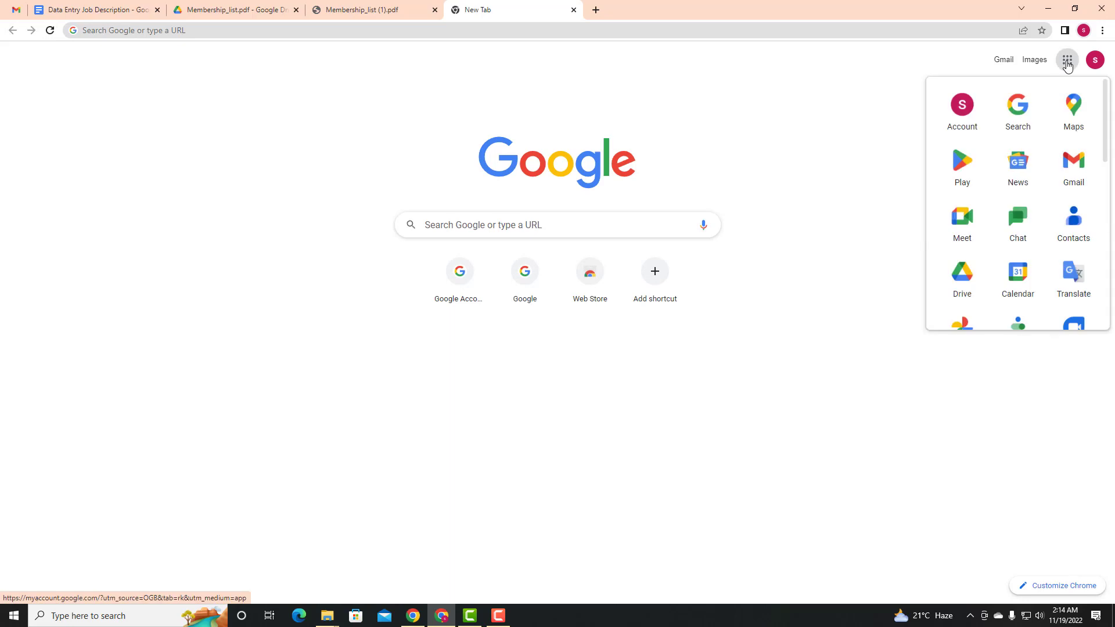
pyautogui.click(951, 267)
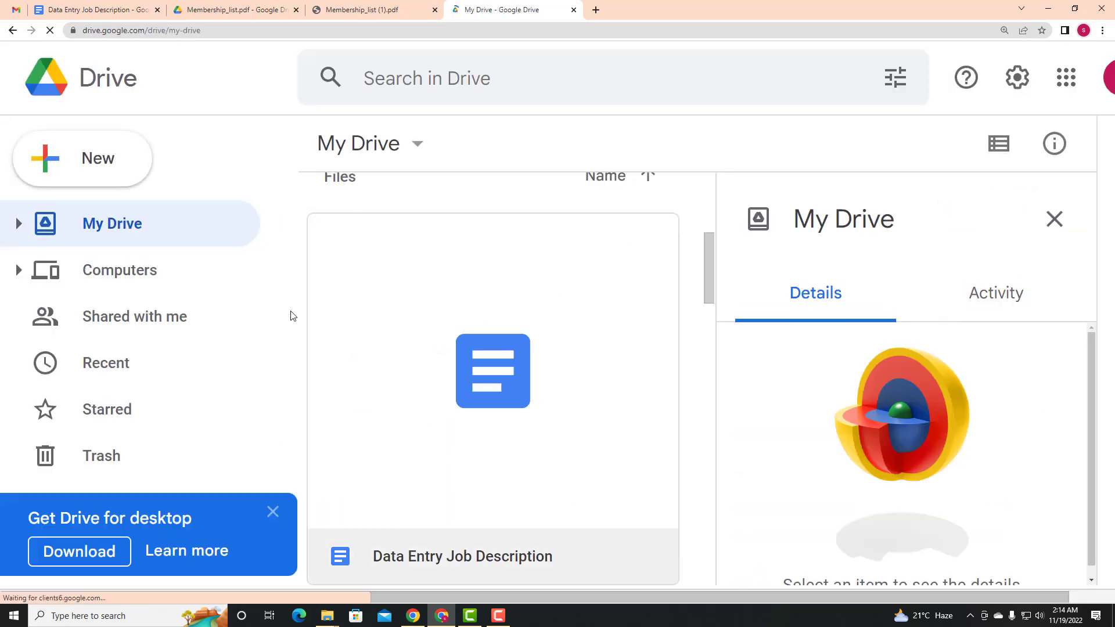
pyautogui.click(95, 159)
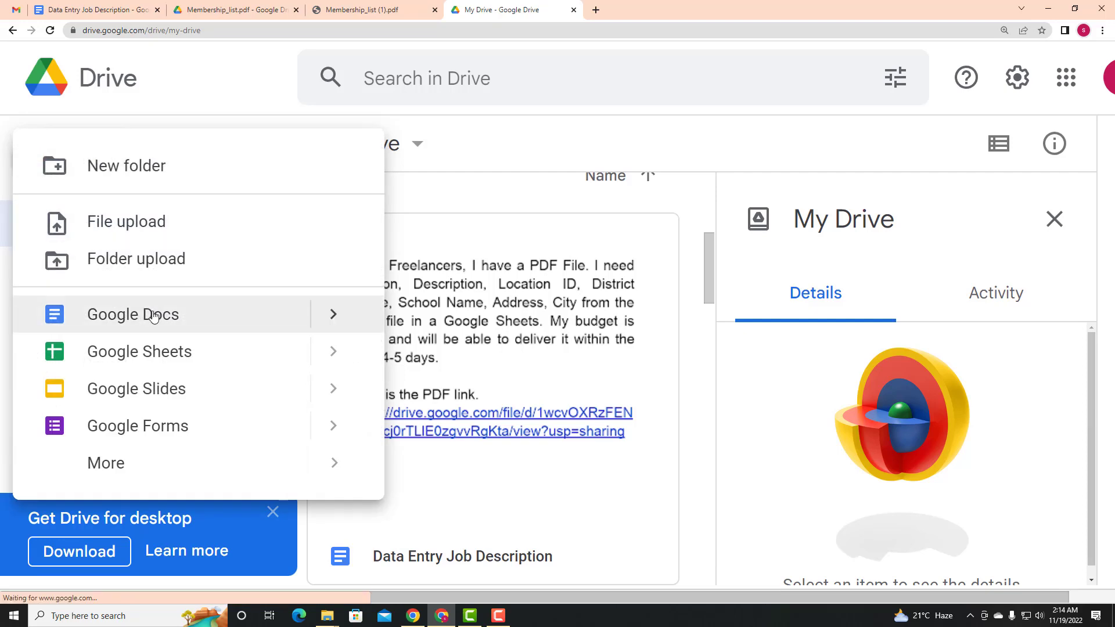
pyautogui.click(167, 363)
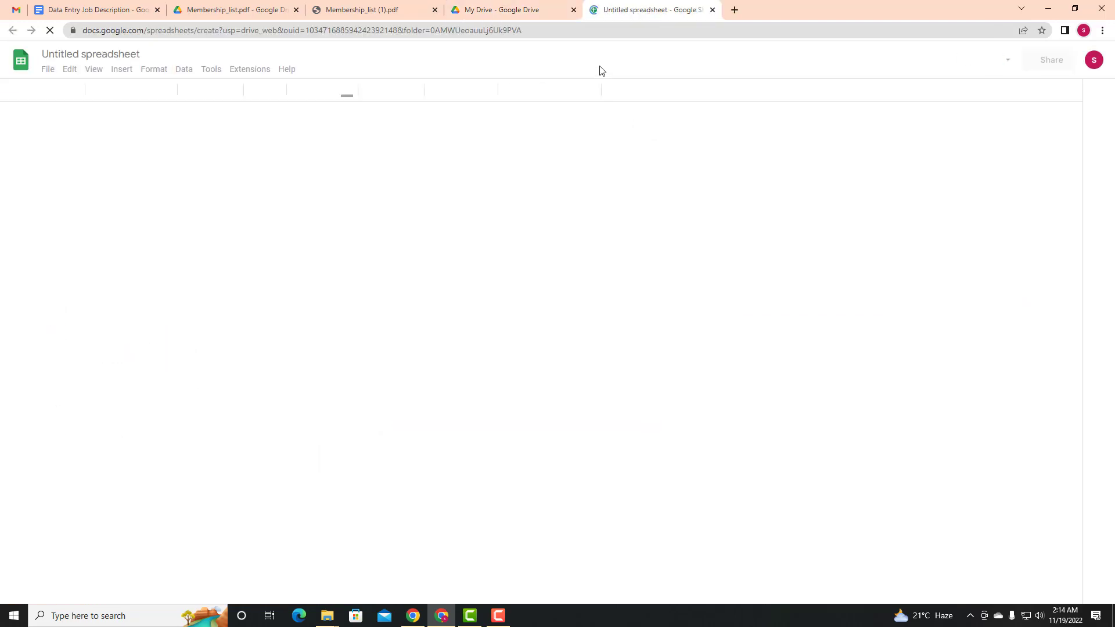
# Step: Check the Google Sheets requirement in the job description and move the new spreadsheet ahead of the job description among the browser tabs
pyautogui.click(129, 10)
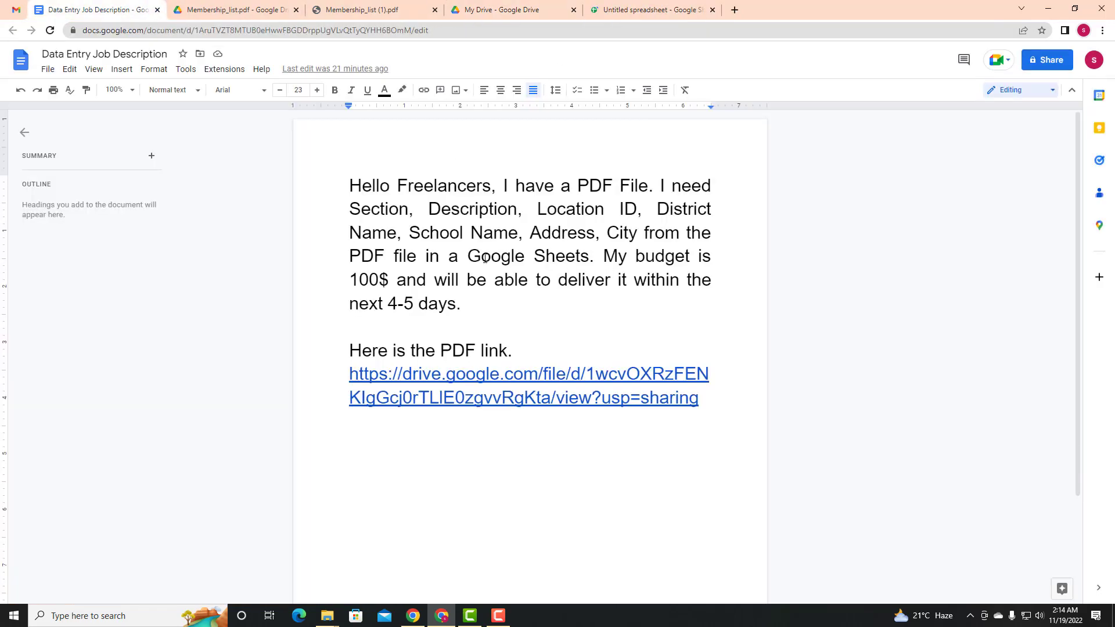
pyautogui.moveTo(468, 257); pyautogui.dragTo(590, 269)
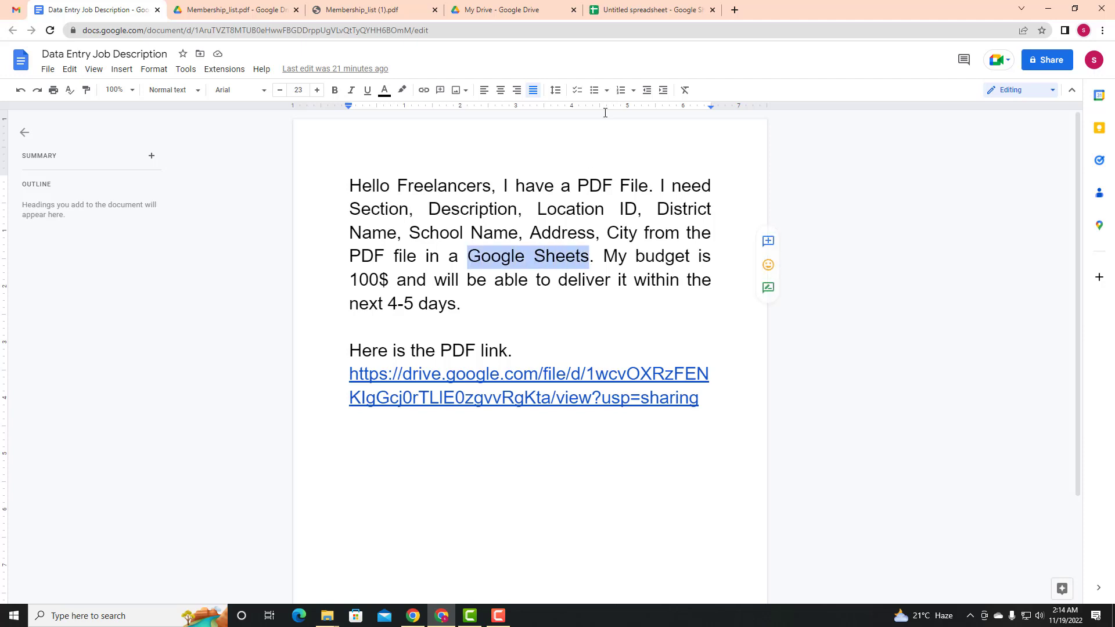
pyautogui.click(627, 9)
pyautogui.moveTo(646, 3); pyautogui.dragTo(99, 8)
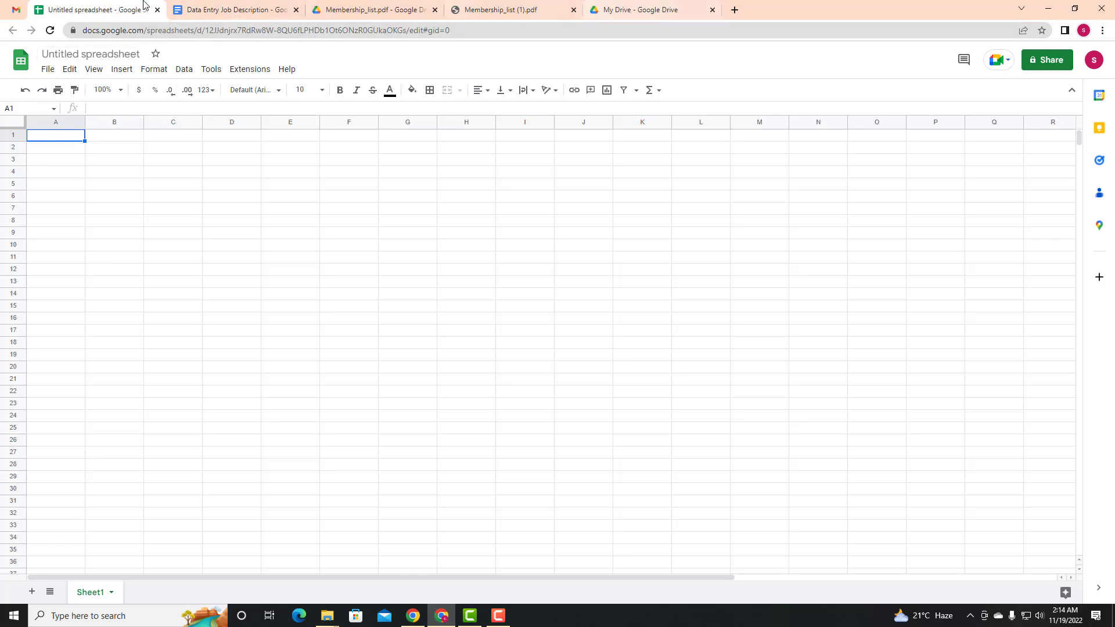
# Step: Rename the untitled spreadsheet Membership_list (1), copying the name from the title of the open PDF
pyautogui.click(61, 52)
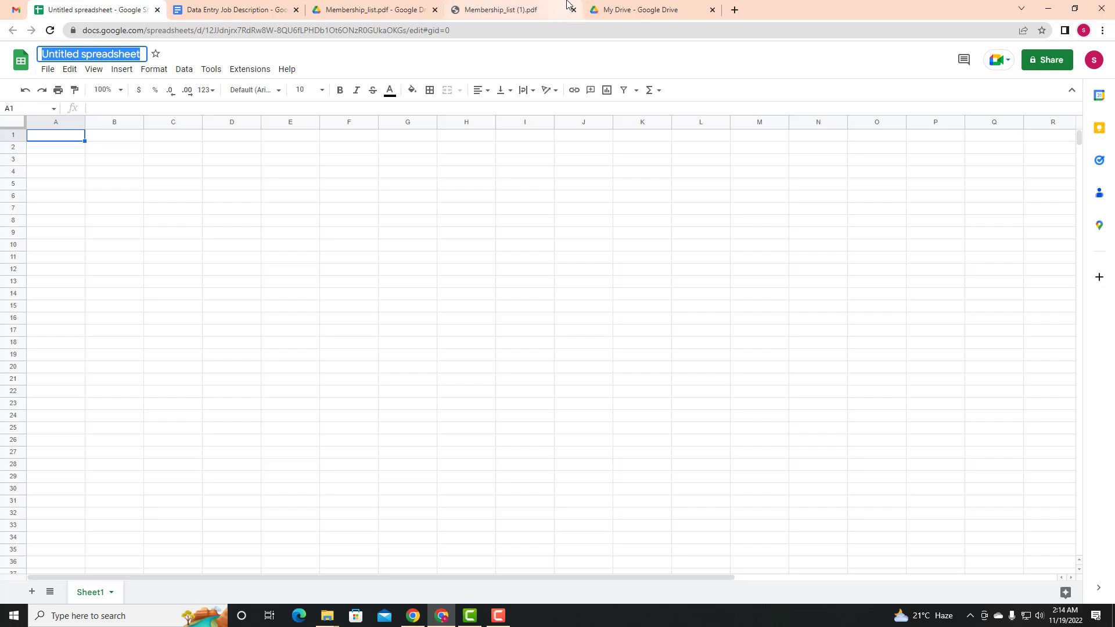
pyautogui.click(523, 9)
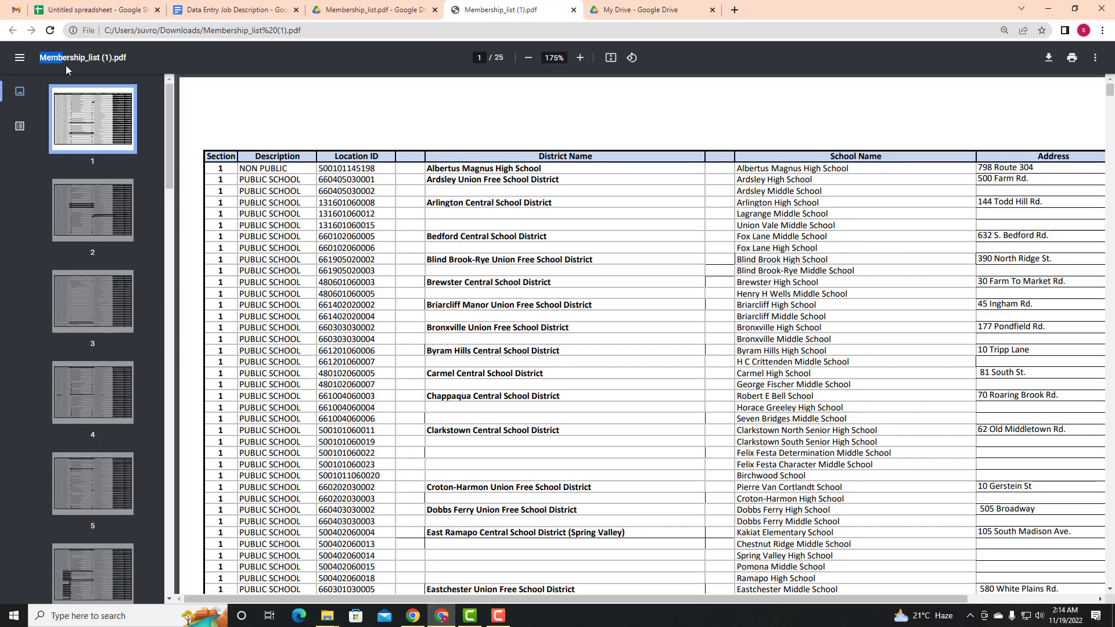
pyautogui.moveTo(92, 62); pyautogui.dragTo(114, 62)
pyautogui.hotkey('ctrl', 'c')
pyautogui.click(93, 10)
pyautogui.hotkey('ctrl', 'v')
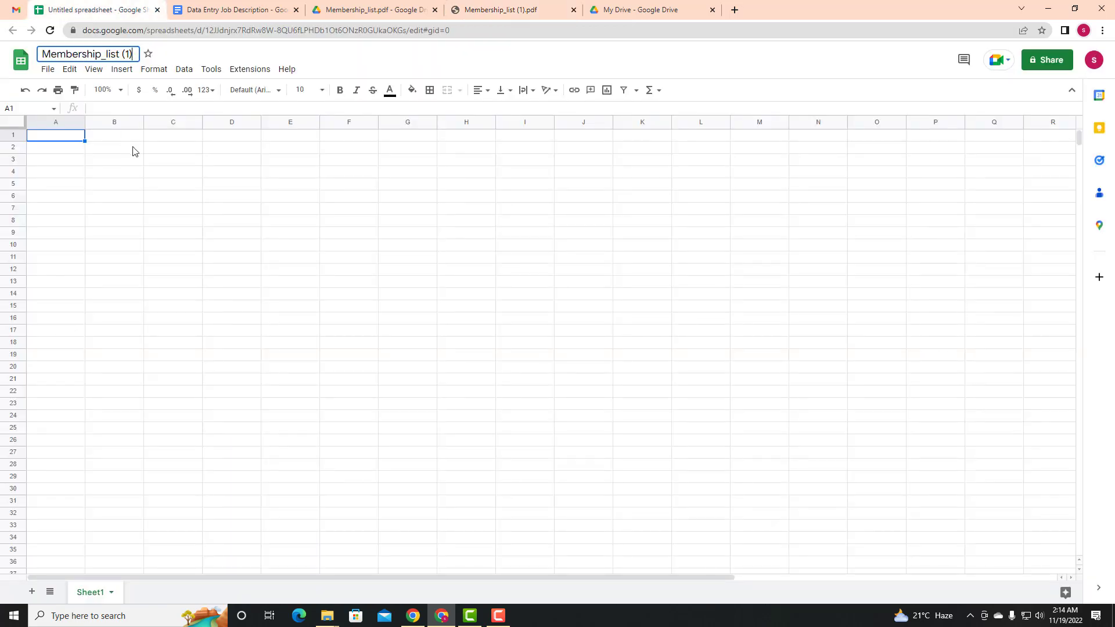
pyautogui.click(150, 147)
pyautogui.click(665, 8)
pyautogui.click(535, 5)
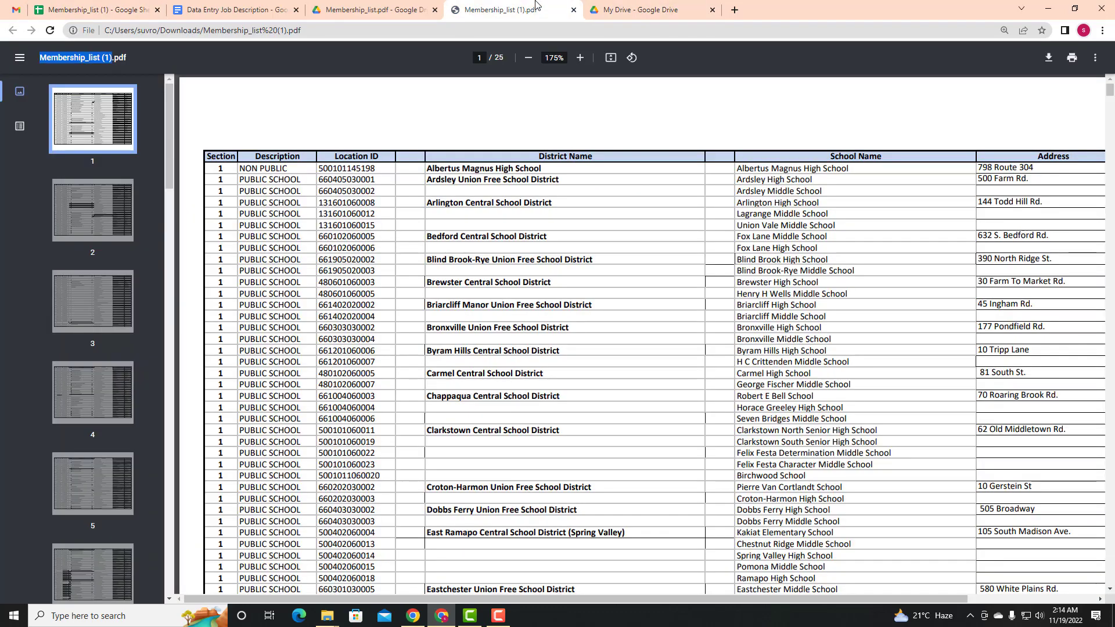
pyautogui.click(608, 7)
pyautogui.click(97, 9)
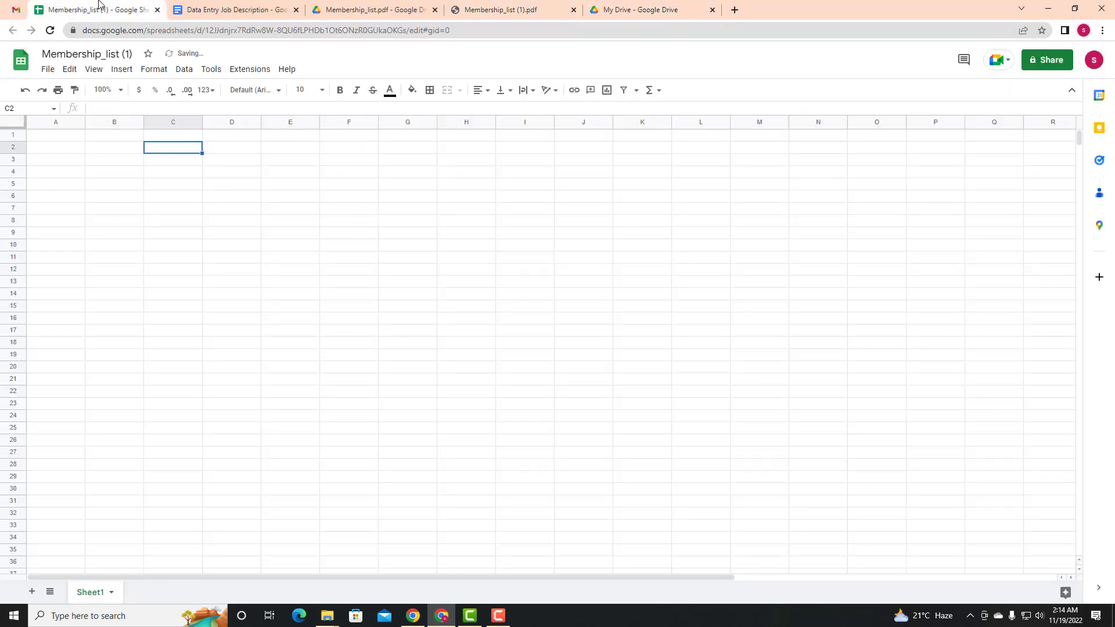
pyautogui.click(542, 5)
pyautogui.click(610, 7)
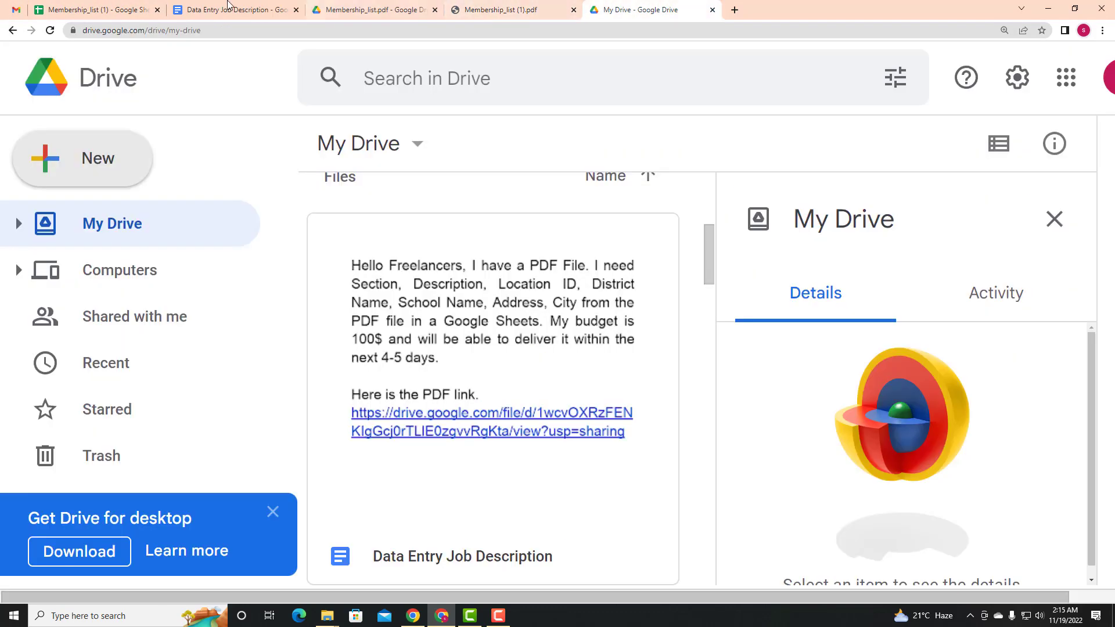
pyautogui.click(116, 8)
pyautogui.click(192, 225)
pyautogui.click(61, 135)
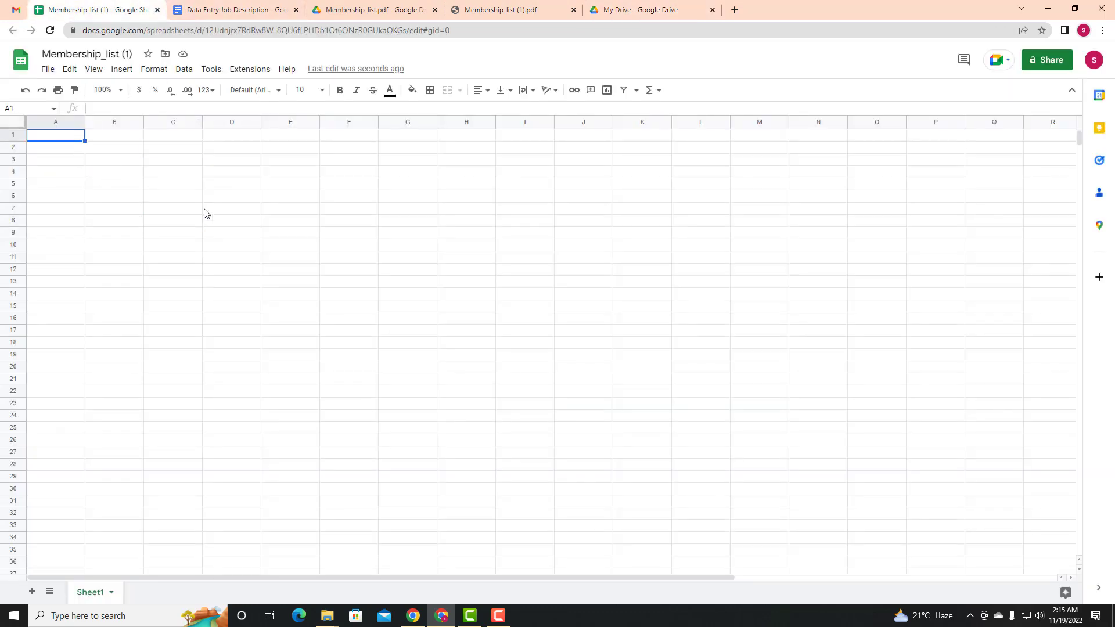
# Step: Check the first requested field in the job description and copy the Section heading from the PDF table into cell A1
pyautogui.click(257, 5)
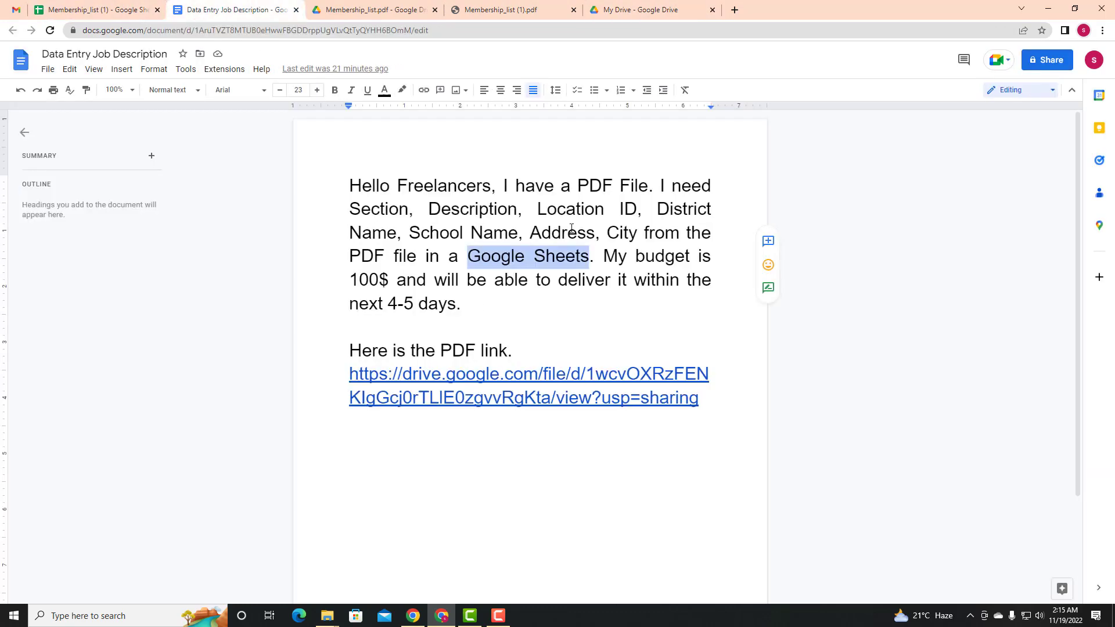
pyautogui.moveTo(408, 206); pyautogui.dragTo(349, 186)
pyautogui.click(476, 210)
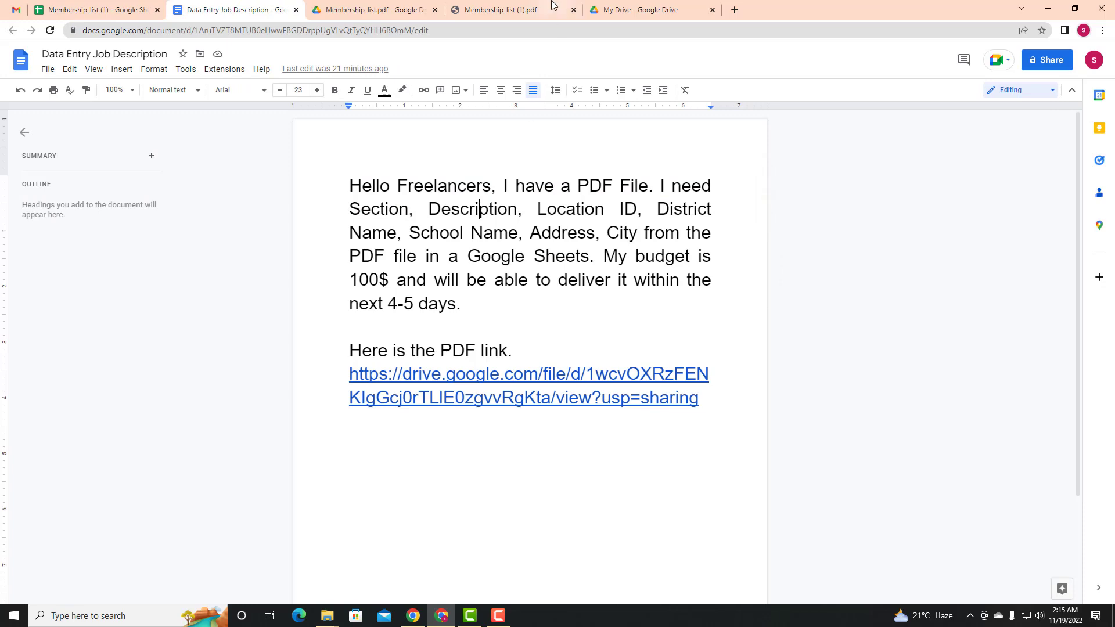
pyautogui.click(552, 7)
pyautogui.click(206, 159)
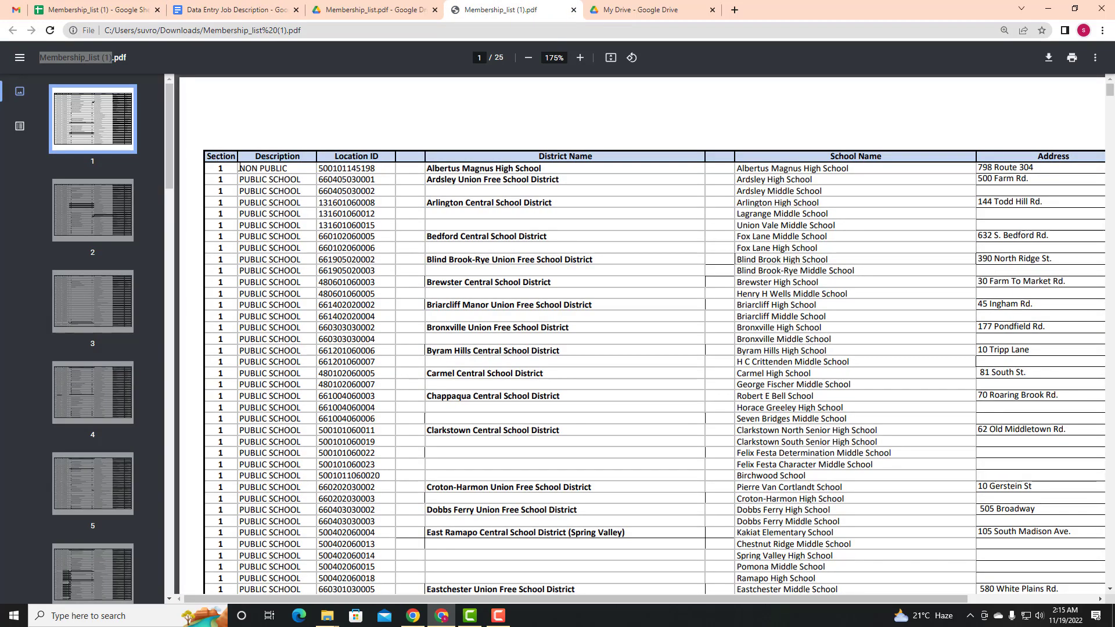
pyautogui.moveTo(237, 155); pyautogui.dragTo(208, 158)
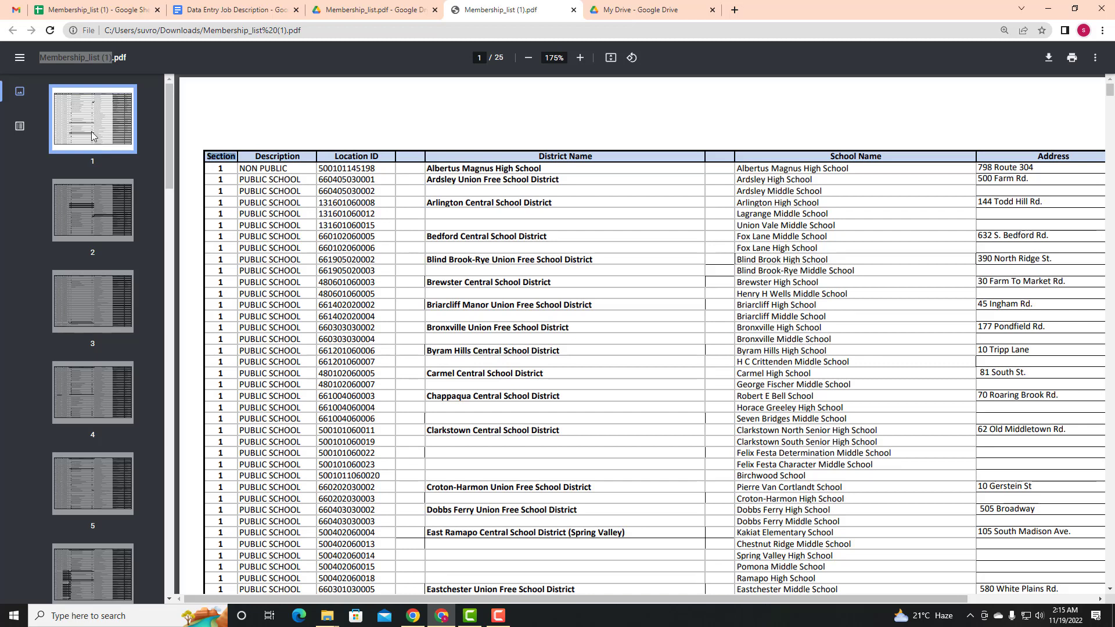
pyautogui.click(93, 10)
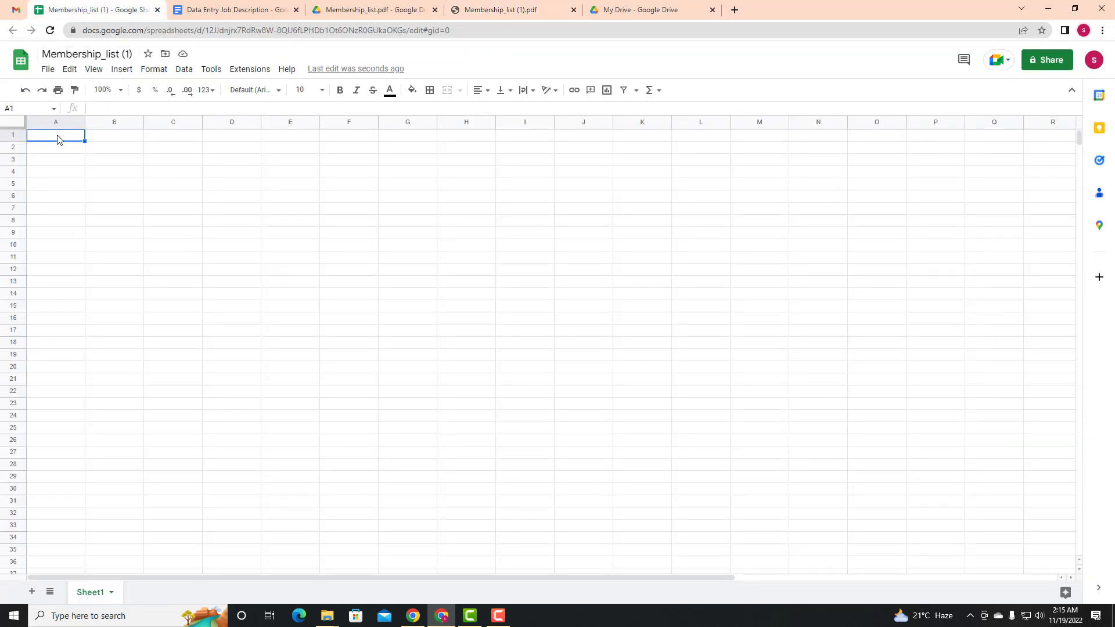
pyautogui.doubleClick(57, 135)
pyautogui.hotkey('ctrl', 'v')
pyautogui.click(117, 171)
pyautogui.click(58, 137)
# Step: Copy the Description heading from the PDF table into cell B1 of the spreadsheet
pyautogui.click(110, 139)
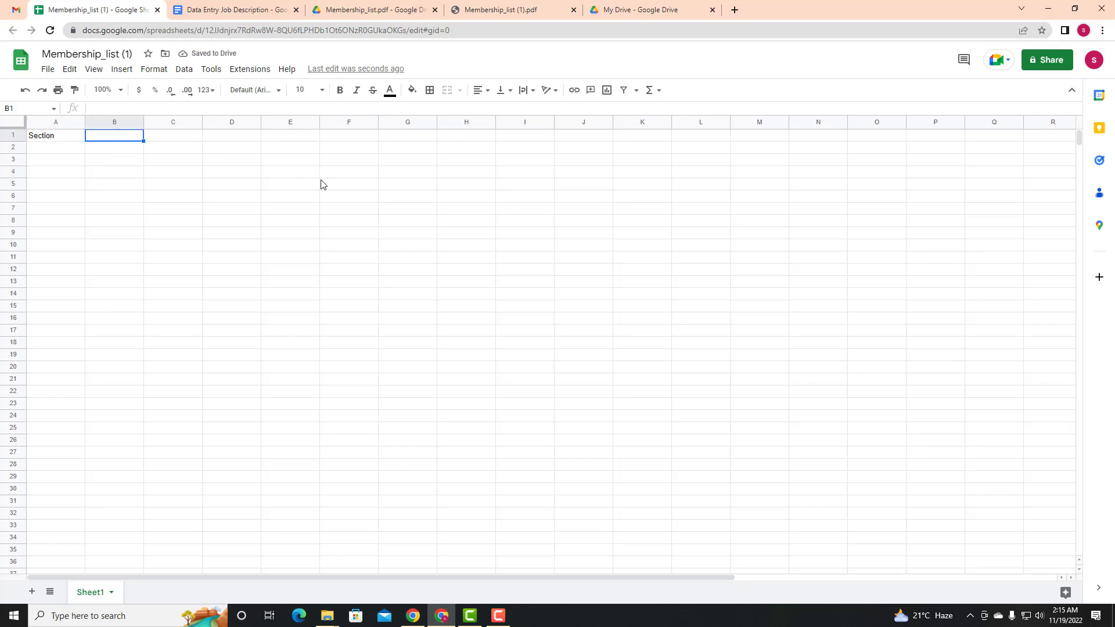
pyautogui.hotkey('ctrl', 'v')
pyautogui.hotkey('ctrl', 'z')
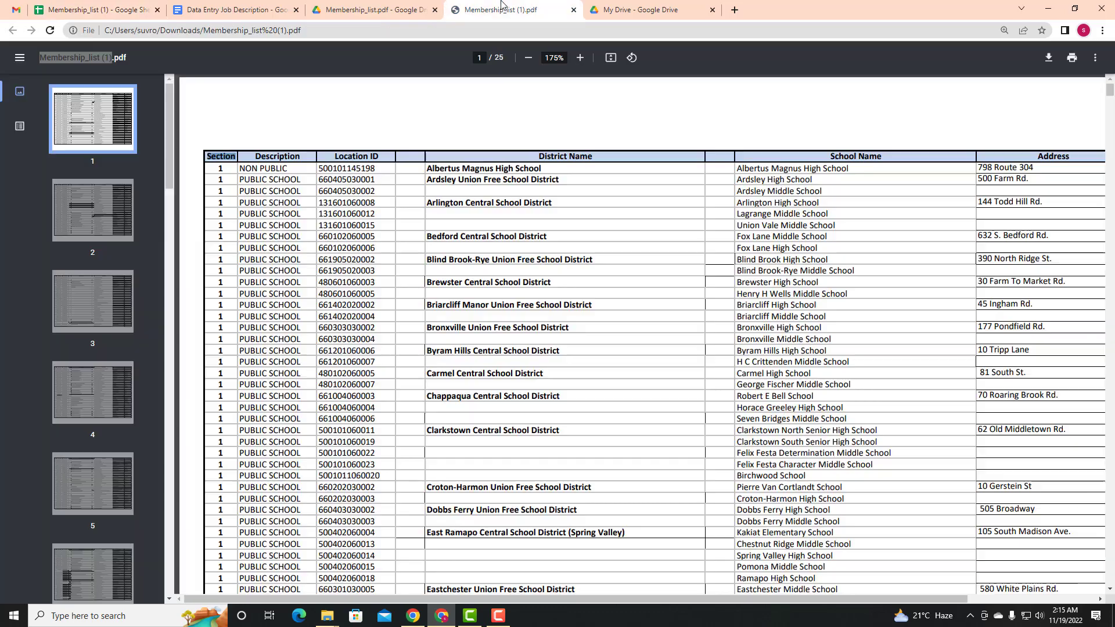
pyautogui.click(503, 9)
pyautogui.moveTo(254, 159); pyautogui.dragTo(285, 157)
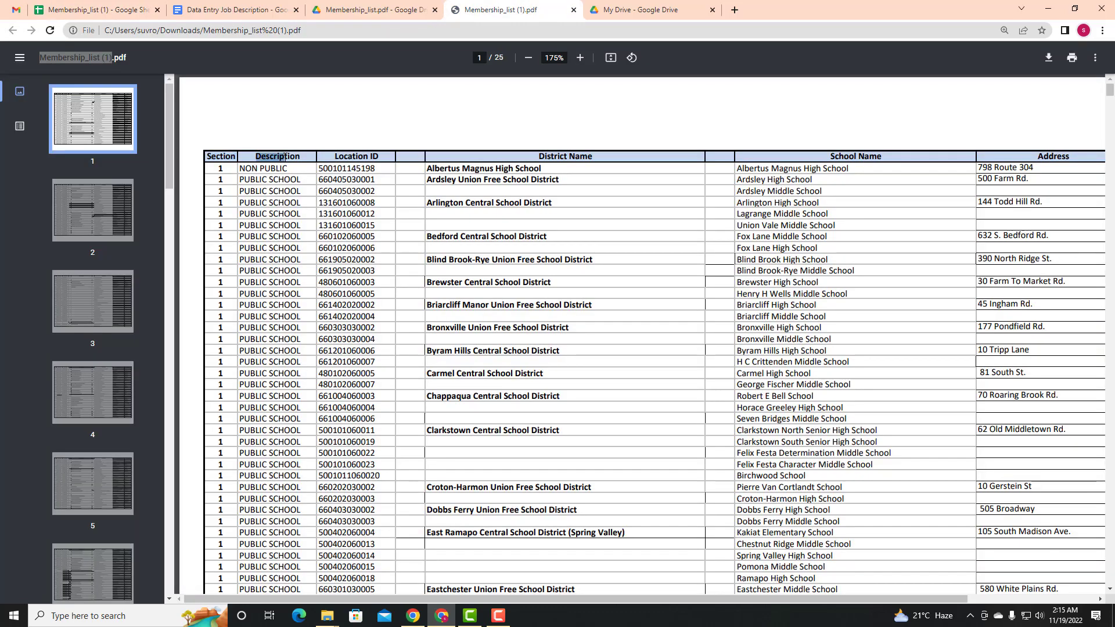
pyautogui.hotkey('ctrl', 'c')
pyautogui.click(93, 10)
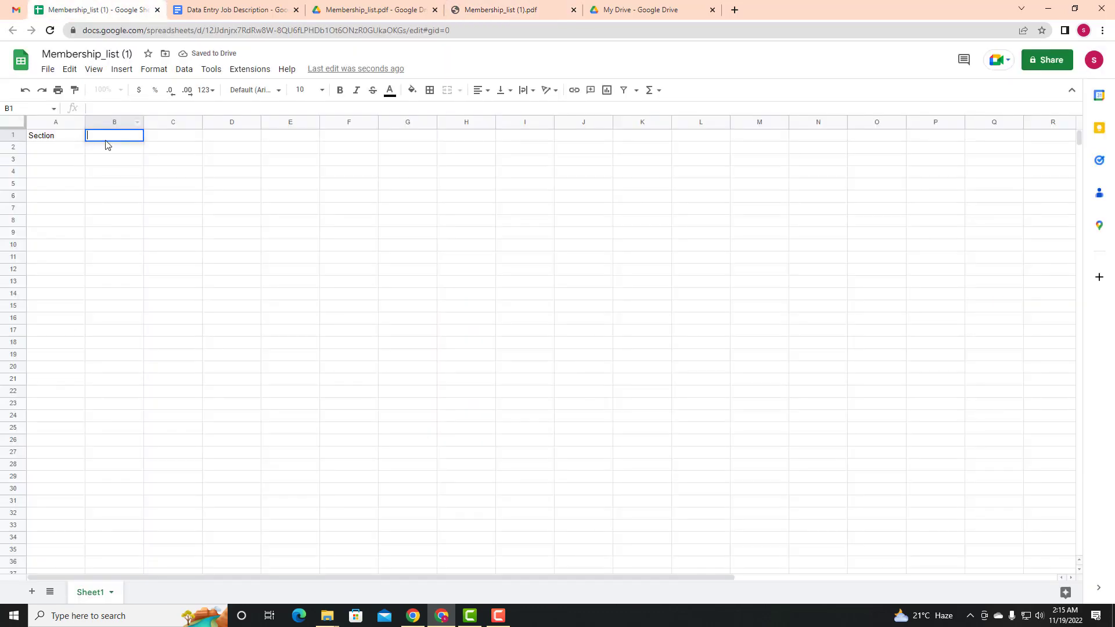
pyautogui.hotkey('ctrl', 'v')
# Step: Copy the Location ID heading from the PDF table into cell C1 of the spreadsheet
pyautogui.click(183, 137)
pyautogui.click(503, 10)
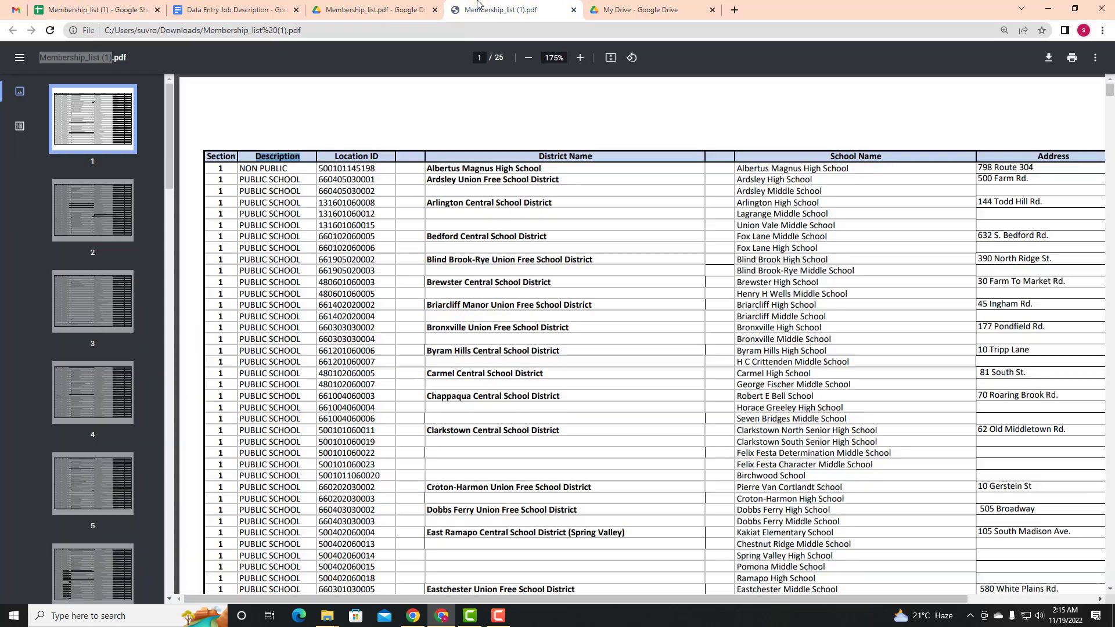
pyautogui.moveTo(331, 157); pyautogui.dragTo(382, 159)
pyautogui.hotkey('ctrl', 'c')
pyautogui.click(116, 10)
pyautogui.hotkey('ctrl', 'v')
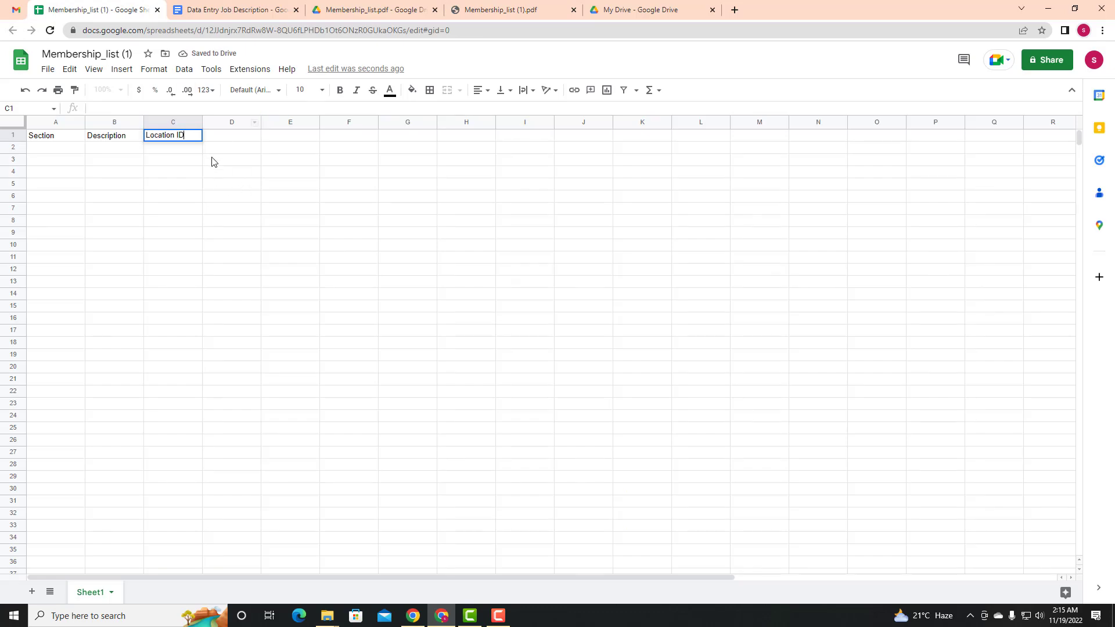
# Step: Copy the District Name heading from the PDF table into cell D1 of the spreadsheet
pyautogui.click(231, 137)
pyautogui.click(569, 7)
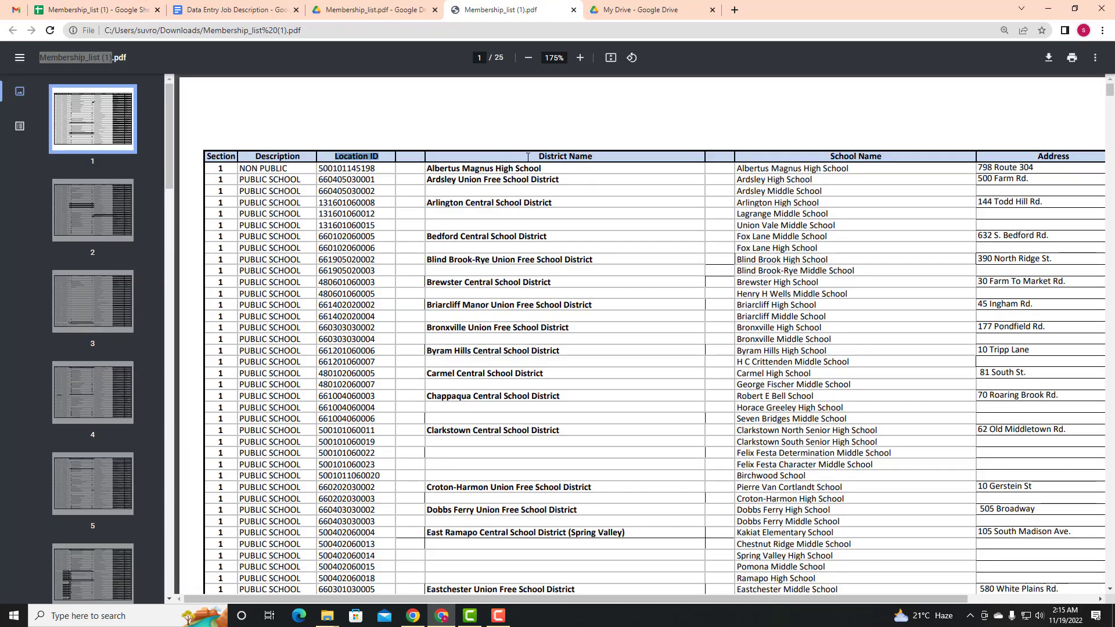
pyautogui.moveTo(528, 158); pyautogui.dragTo(655, 164)
pyautogui.hotkey('ctrl', 'c')
pyautogui.click(96, 10)
pyautogui.hotkey('ctrl', 'v')
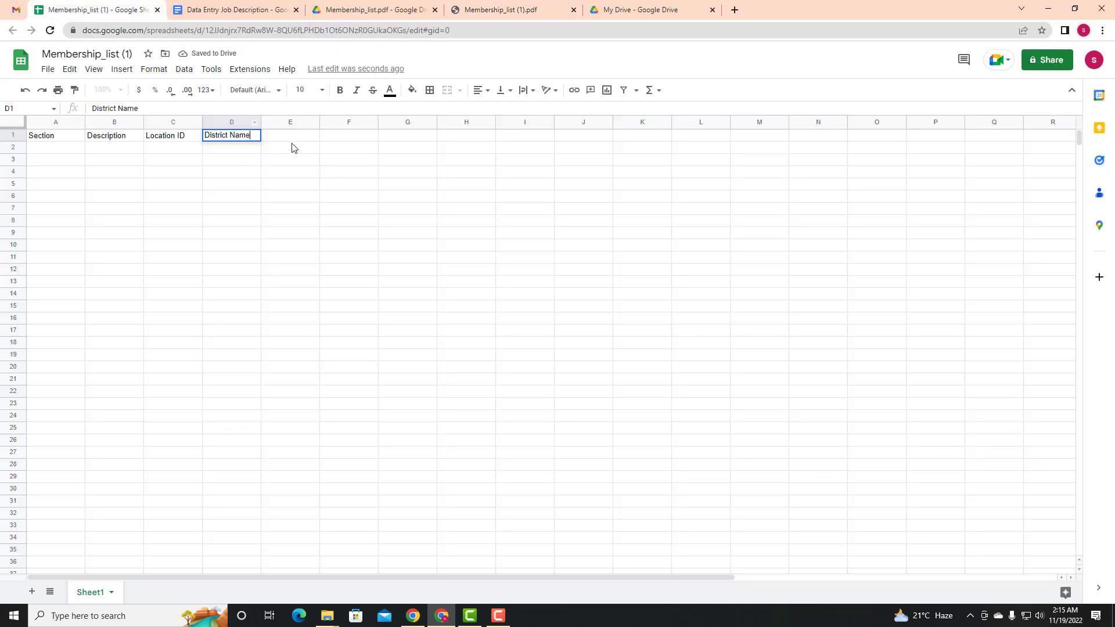
# Step: Copy the School Name heading from the PDF table into cell E1 of the spreadsheet
pyautogui.doubleClick(290, 135)
pyautogui.click(507, 12)
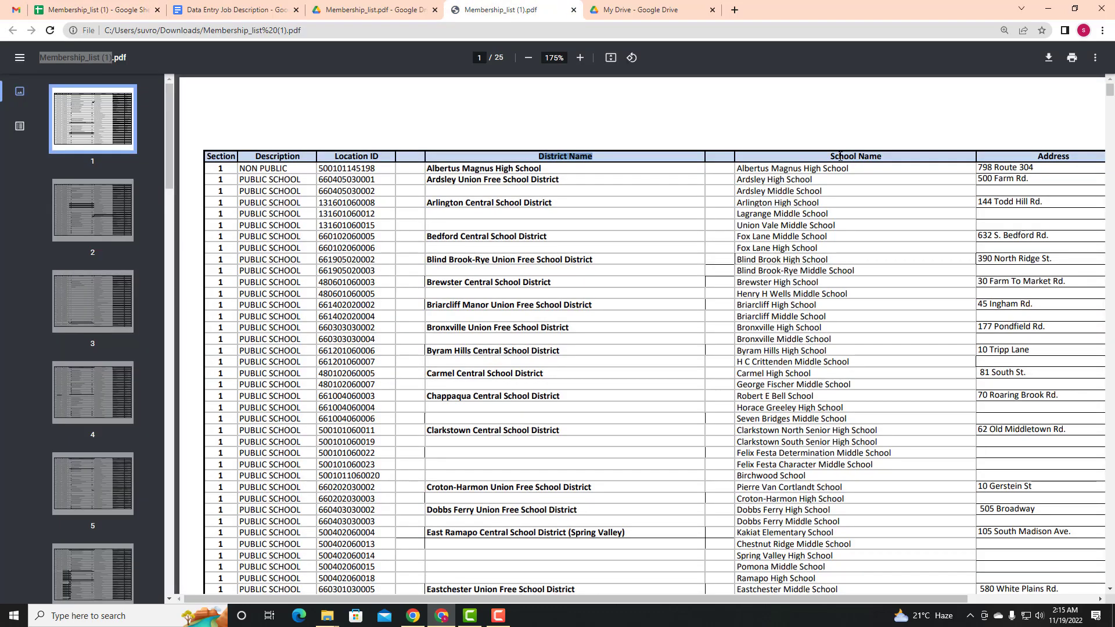
pyautogui.moveTo(826, 156); pyautogui.dragTo(895, 174)
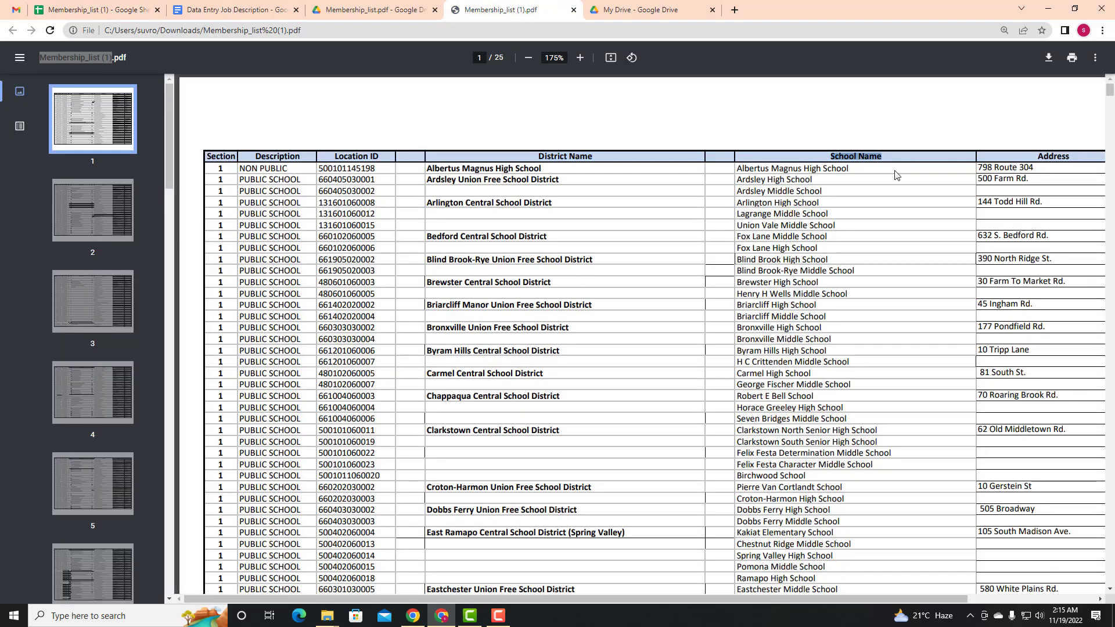
pyautogui.hotkey('ctrl', 'c')
pyautogui.click(107, 8)
pyautogui.hotkey('ctrl', 'v')
# Step: Copy the Address heading from the PDF table into cell F1 of the spreadsheet
pyautogui.click(341, 139)
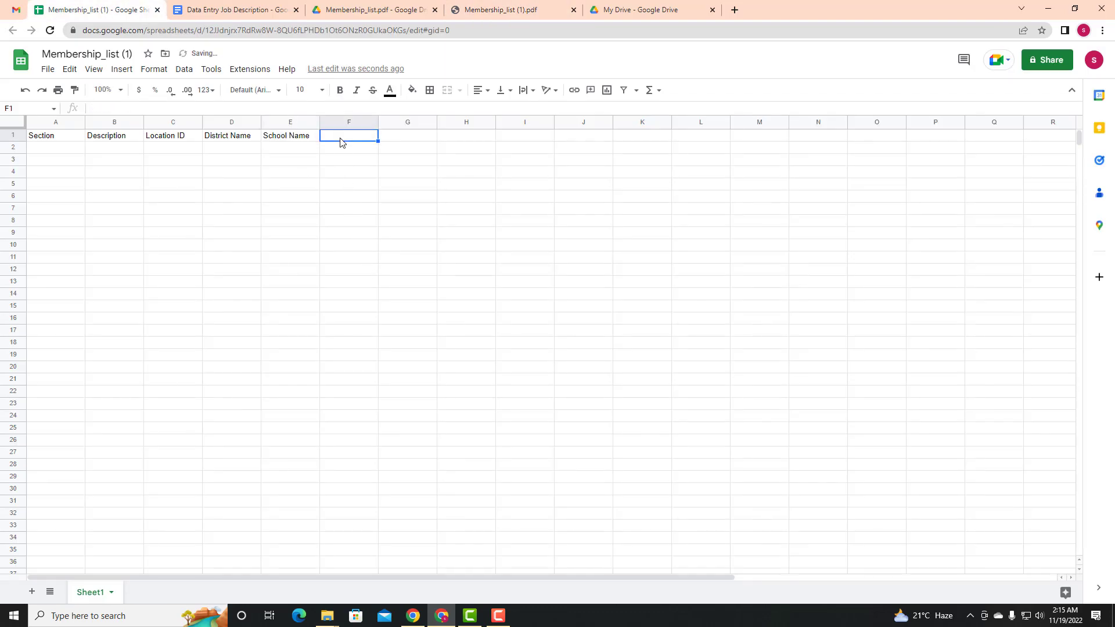
pyautogui.click(627, 7)
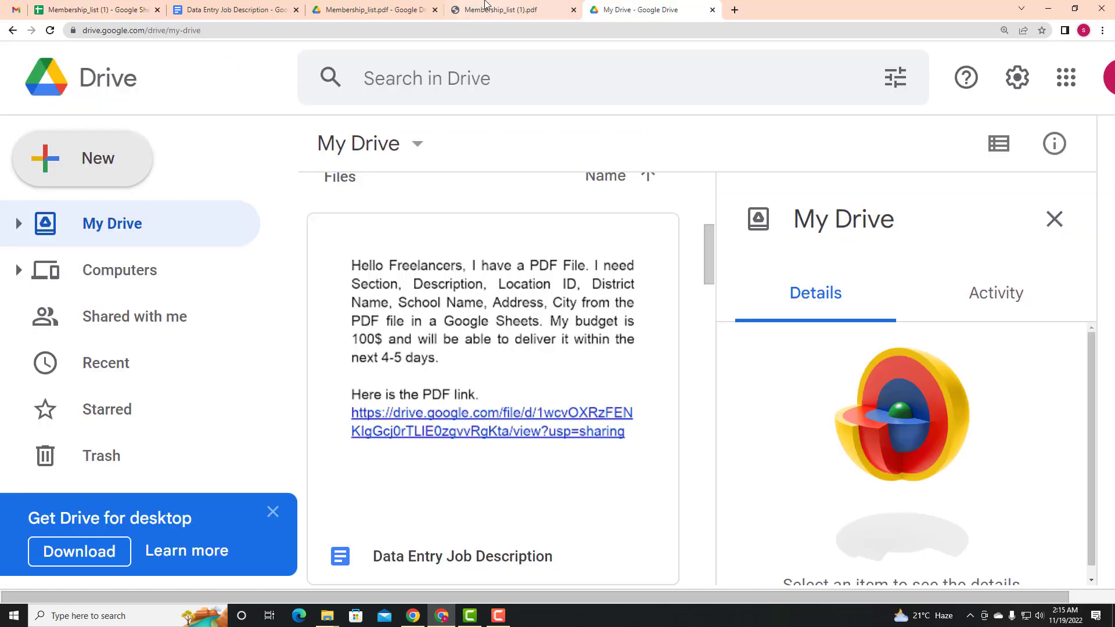
pyautogui.click(491, 9)
pyautogui.moveTo(706, 599); pyautogui.dragTo(836, 599)
pyautogui.moveTo(885, 157); pyautogui.dragTo(928, 157)
pyautogui.click(87, 7)
pyautogui.hotkey('ctrl', 'v')
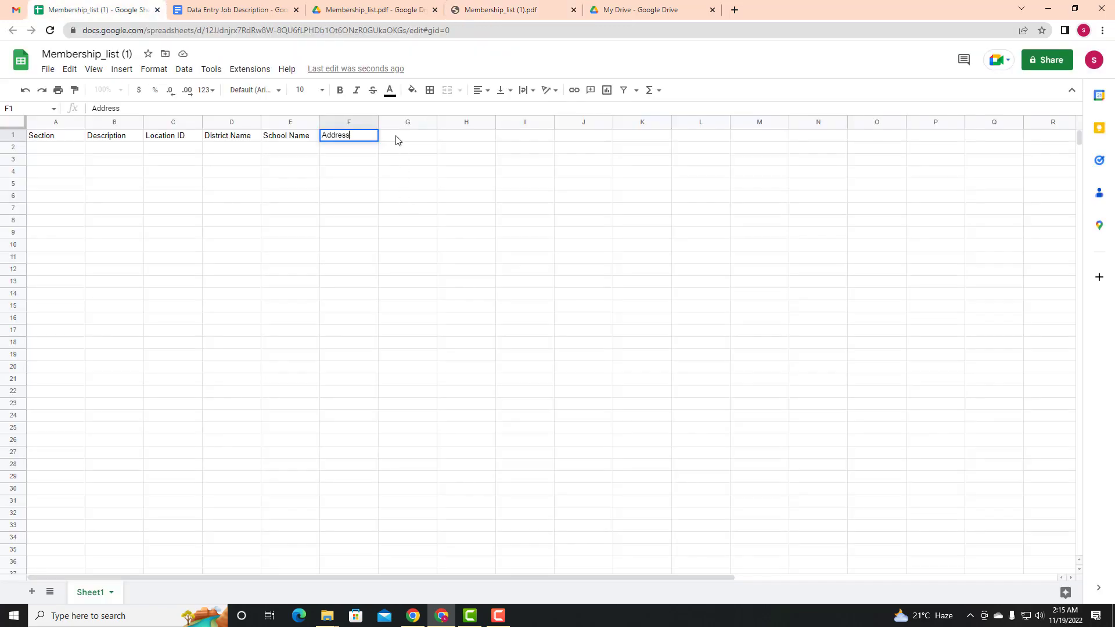
# Step: Copy the City heading from the PDF table into cell G1 of the spreadsheet
pyautogui.press('Tab')
pyautogui.click(720, 7)
pyautogui.click(506, 10)
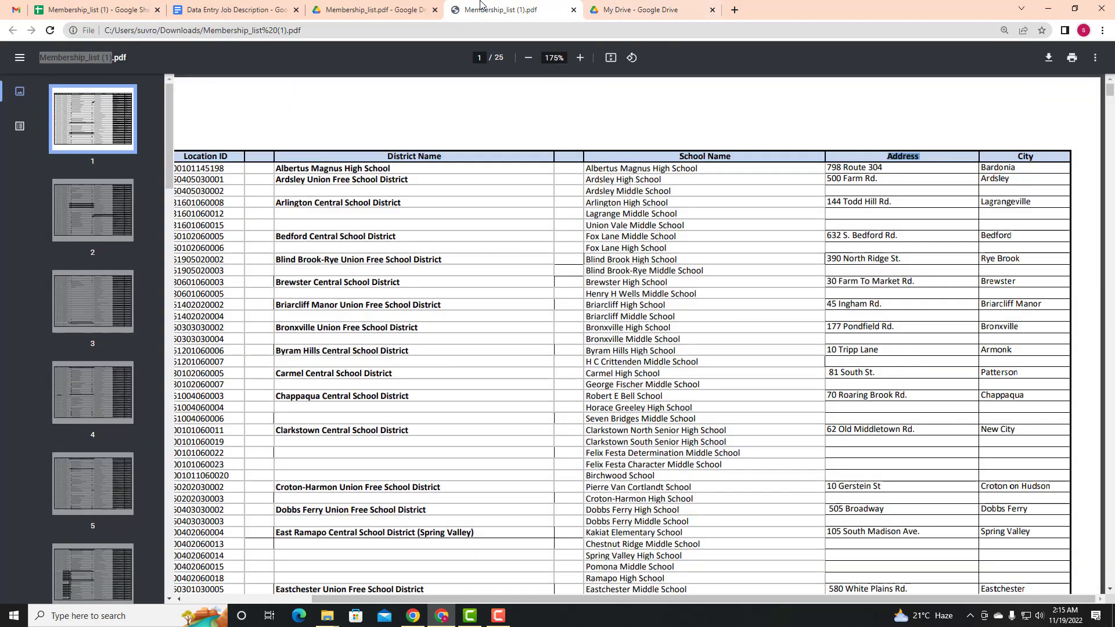
pyautogui.click(1030, 157)
pyautogui.hotkey('ctrl', 'c')
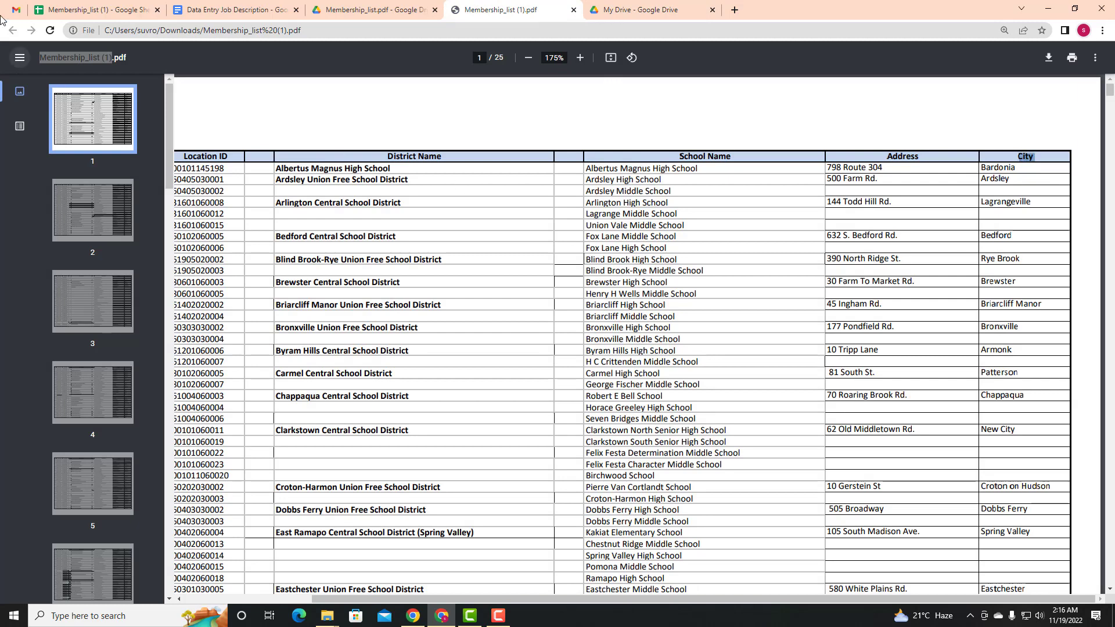
pyautogui.click(87, 8)
pyautogui.hotkey('ctrl', 'v')
pyautogui.click(431, 224)
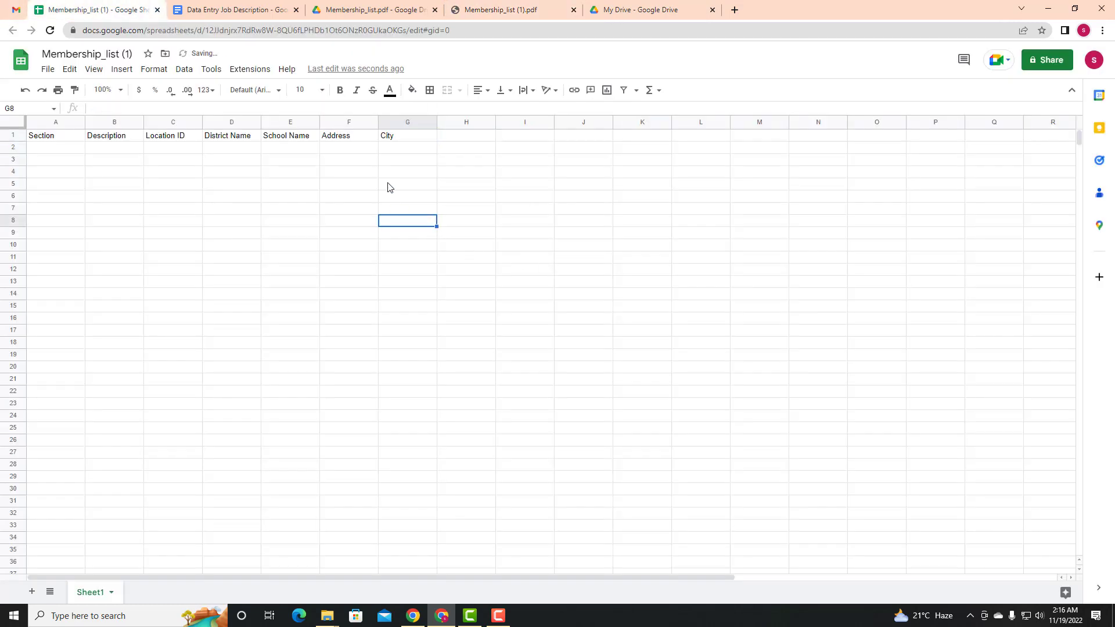
# Step: Review the row 1 headings from Section to City and the columns they head
pyautogui.click(387, 184)
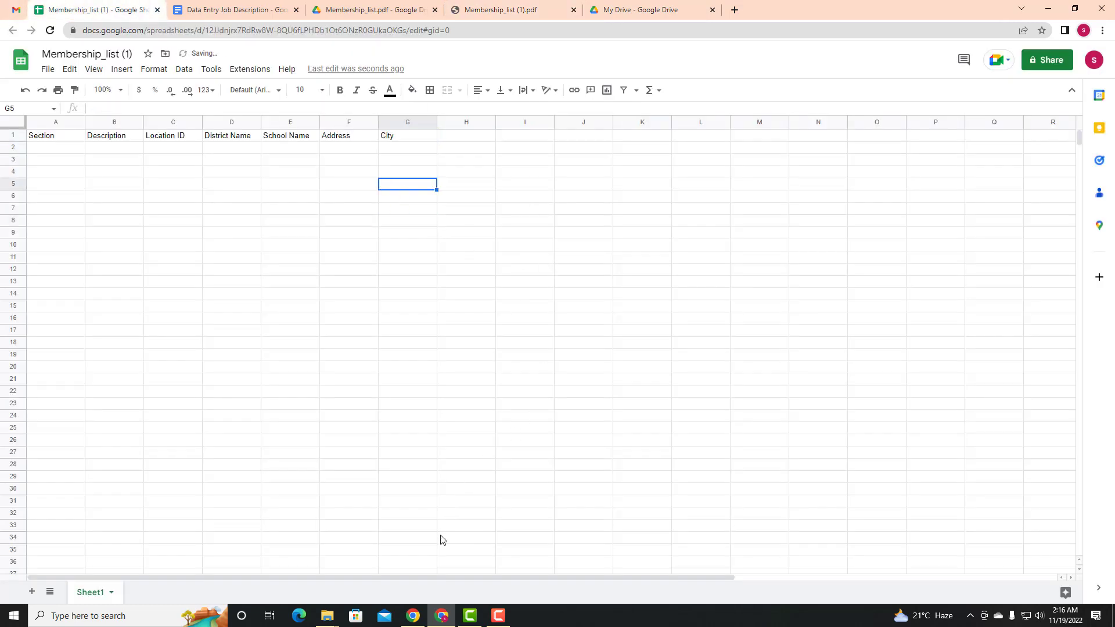
pyautogui.click(137, 248)
pyautogui.click(60, 139)
pyautogui.click(152, 139)
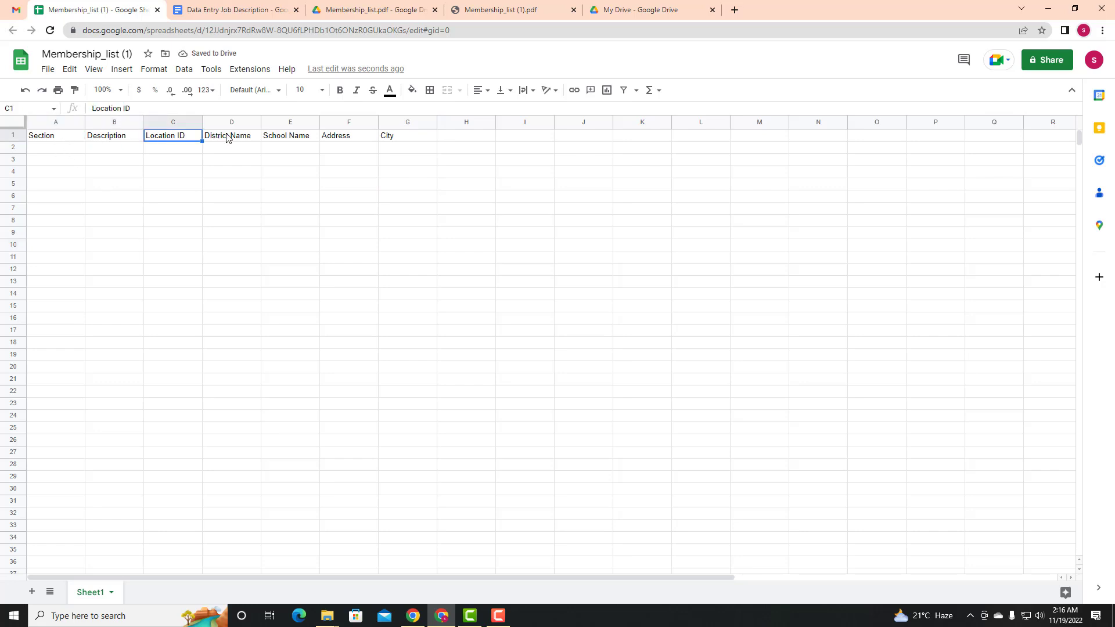
pyautogui.click(227, 137)
pyautogui.click(293, 140)
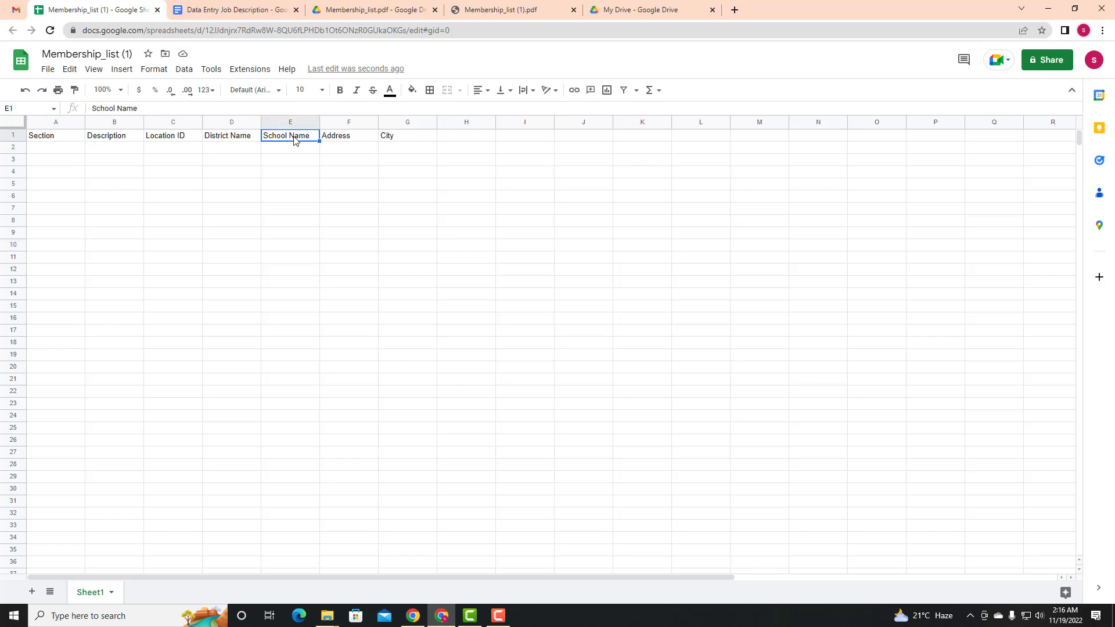
pyautogui.click(362, 141)
pyautogui.click(394, 141)
pyautogui.click(367, 254)
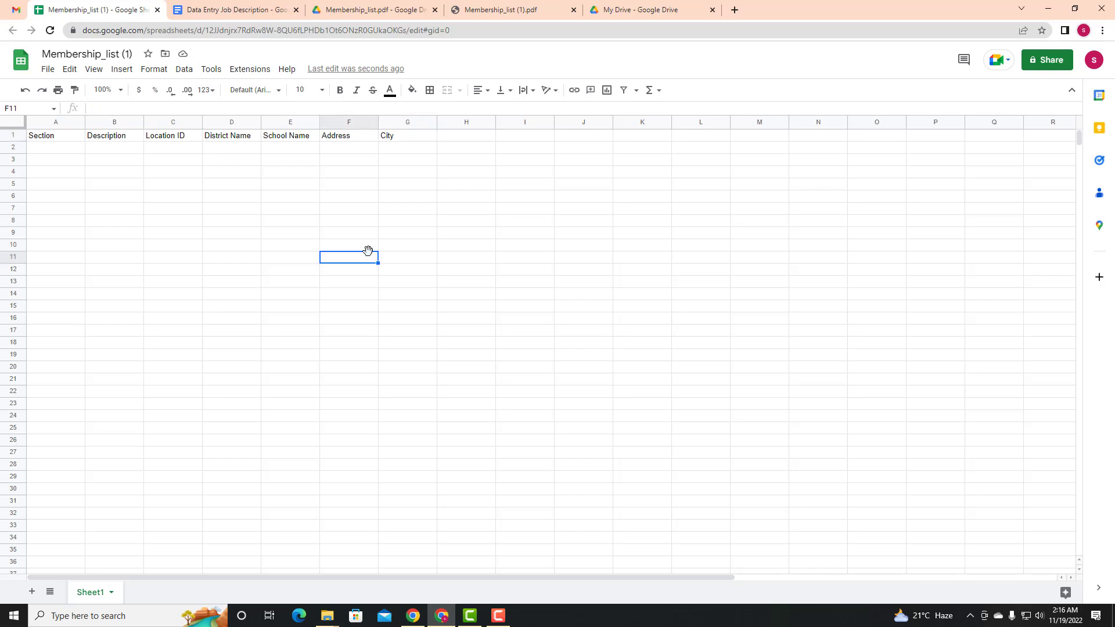
pyautogui.click(53, 150)
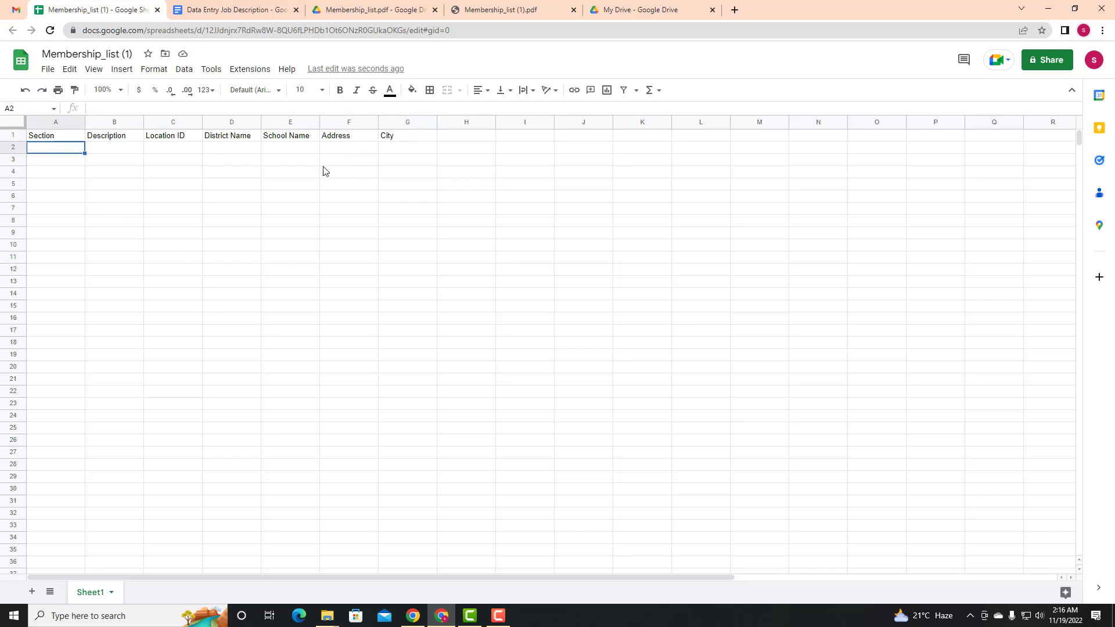
pyautogui.click(125, 122)
pyautogui.click(174, 122)
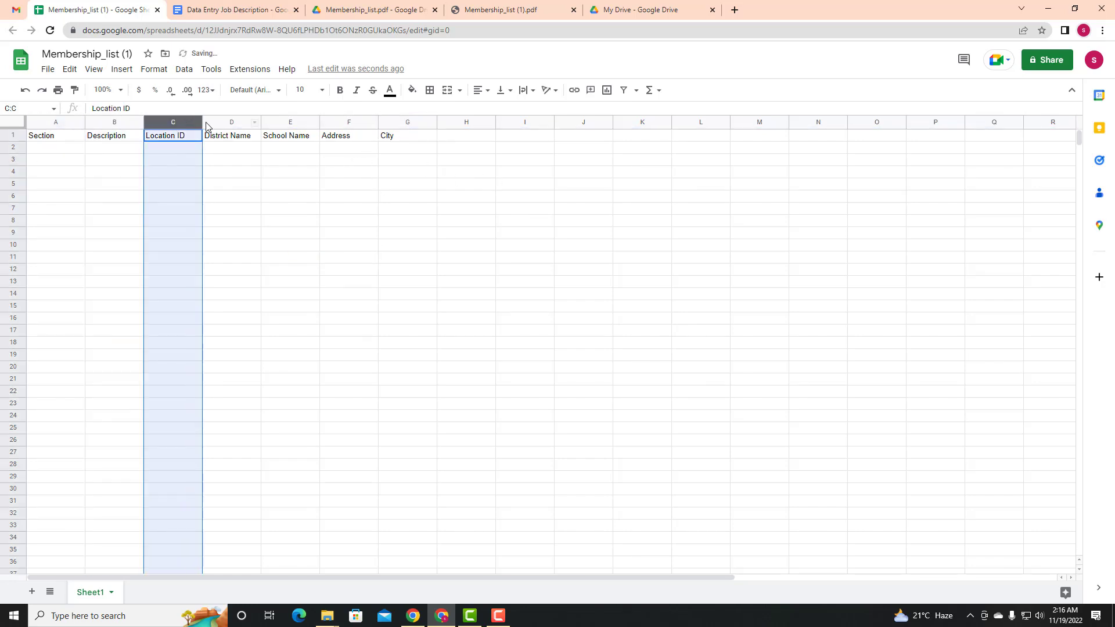
pyautogui.click(230, 123)
pyautogui.click(292, 123)
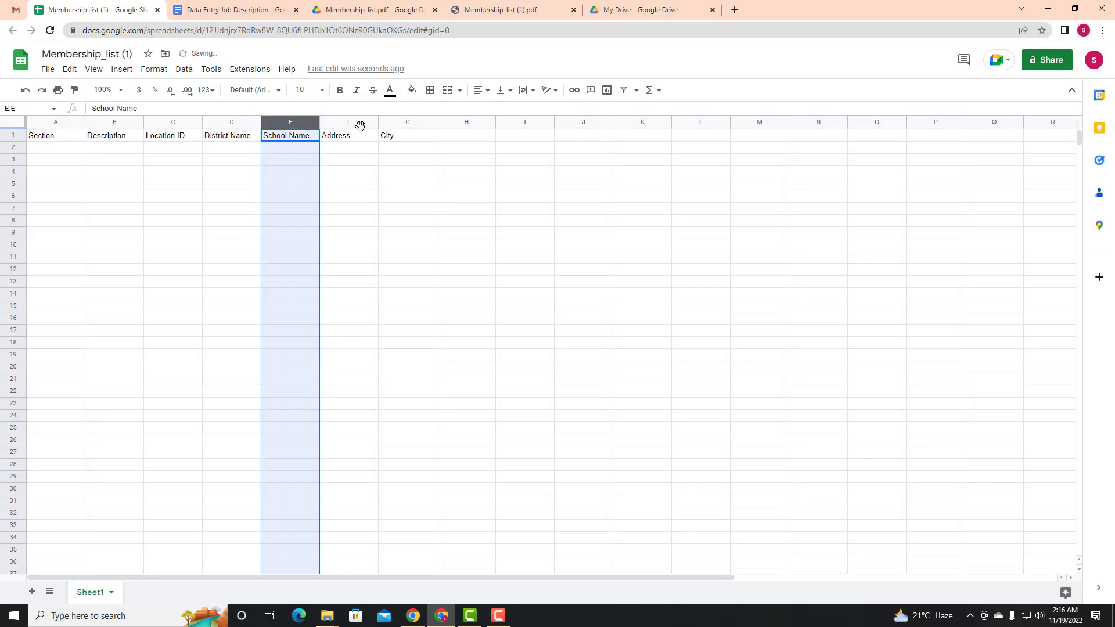
pyautogui.click(419, 122)
pyautogui.click(429, 189)
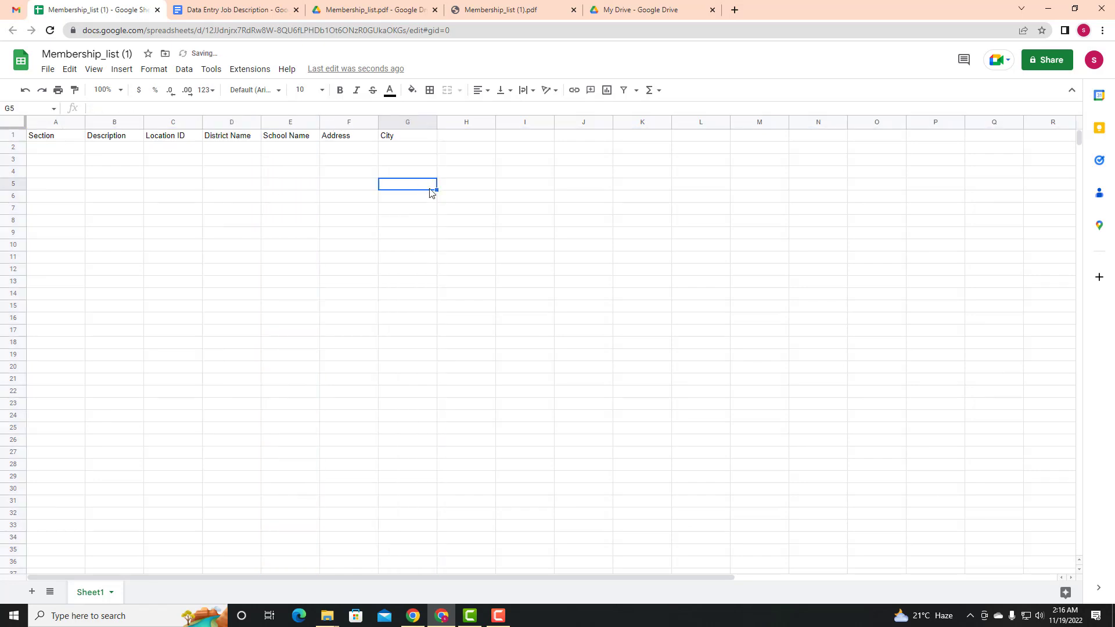
pyautogui.click(56, 149)
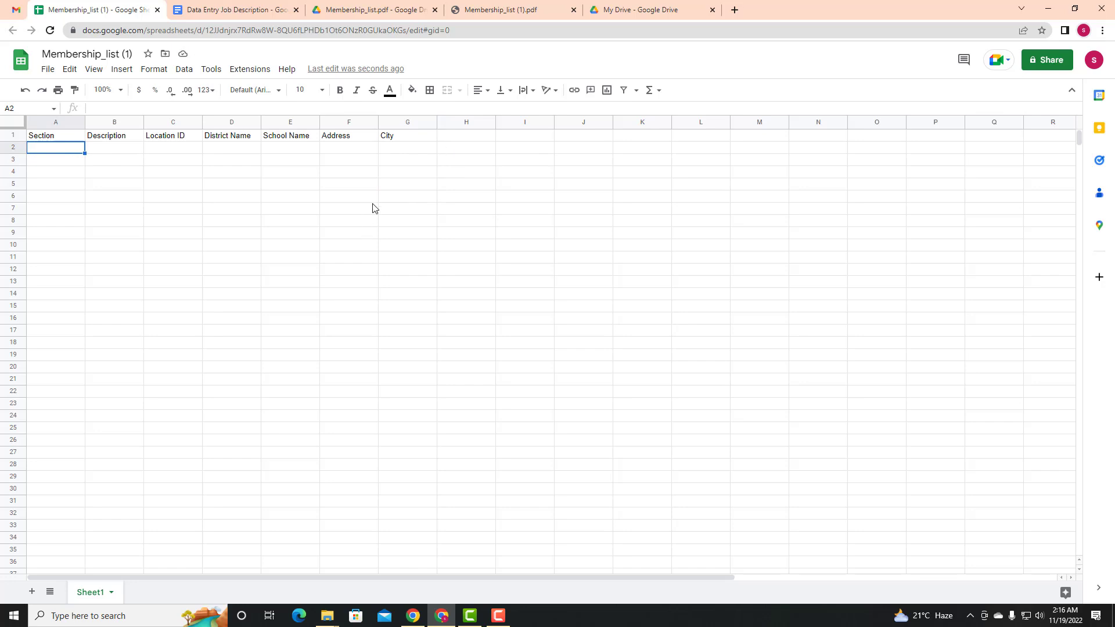
# Step: Make the headings in A1:G1 bold and set their font size to 12
pyautogui.moveTo(405, 135); pyautogui.dragTo(47, 140)
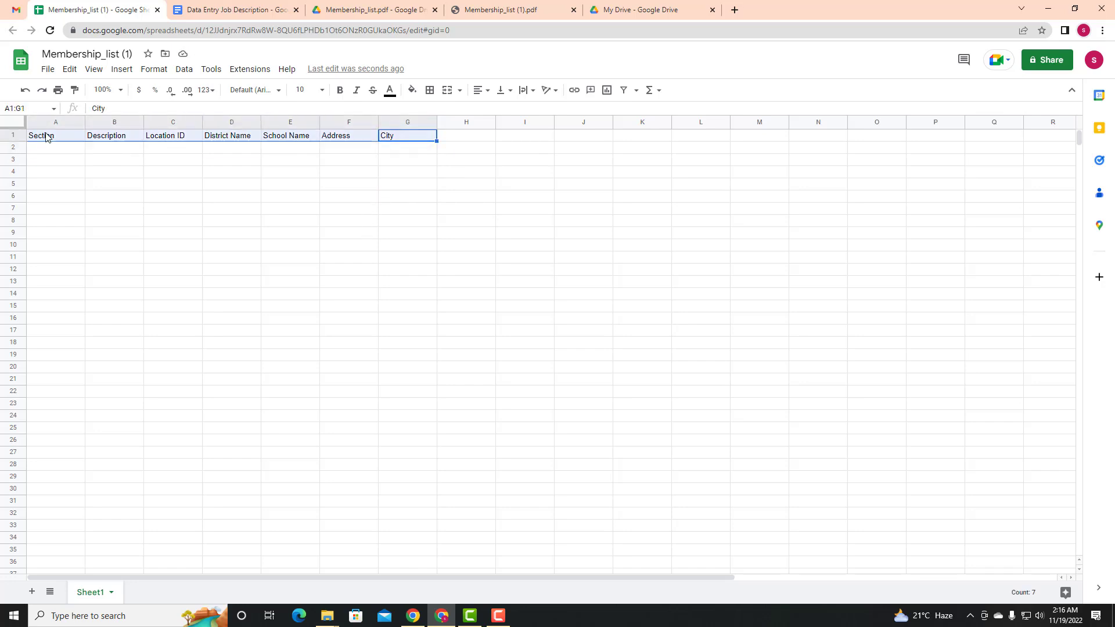
pyautogui.click(340, 92)
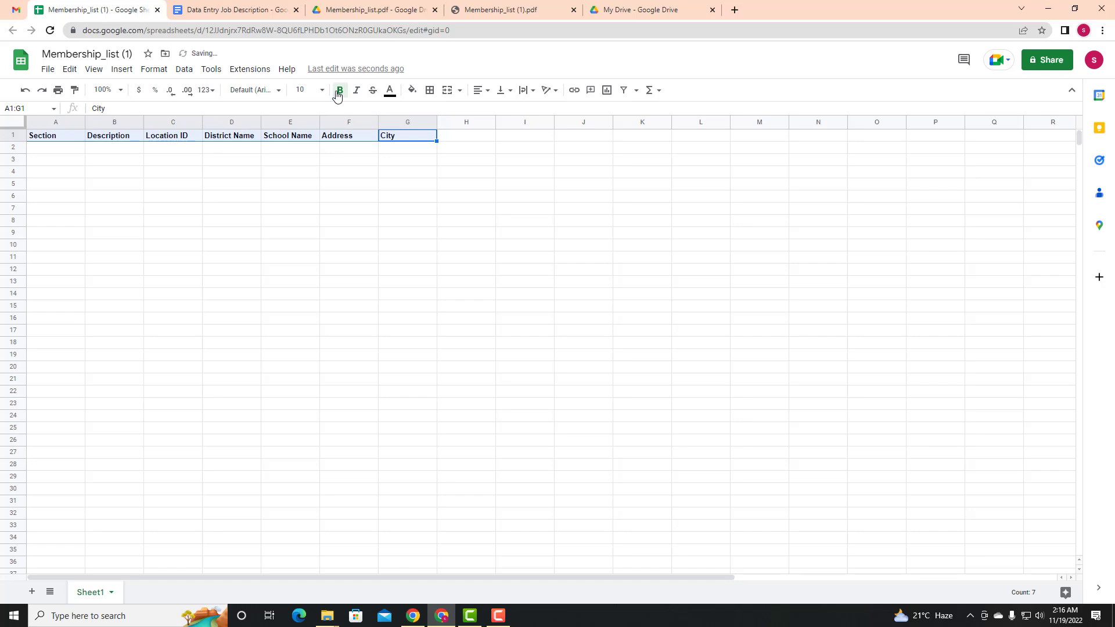
pyautogui.click(321, 91)
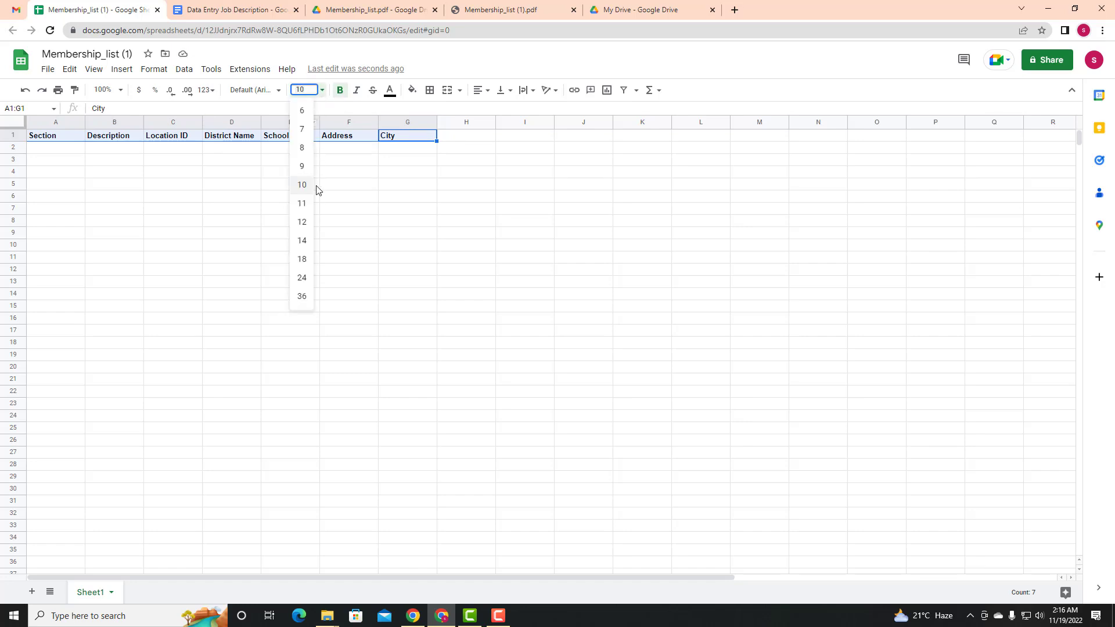
pyautogui.click(304, 224)
pyautogui.click(277, 206)
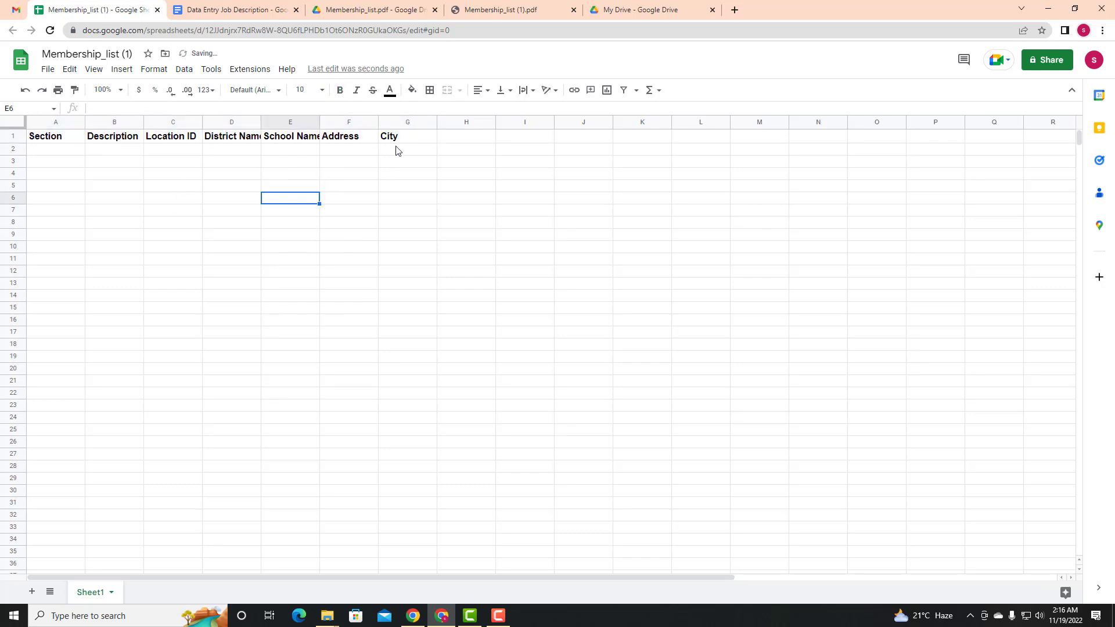
# Step: Give the heading cells A1:G1 a black fill and white text
pyautogui.moveTo(399, 139); pyautogui.dragTo(54, 142)
pyautogui.click(412, 90)
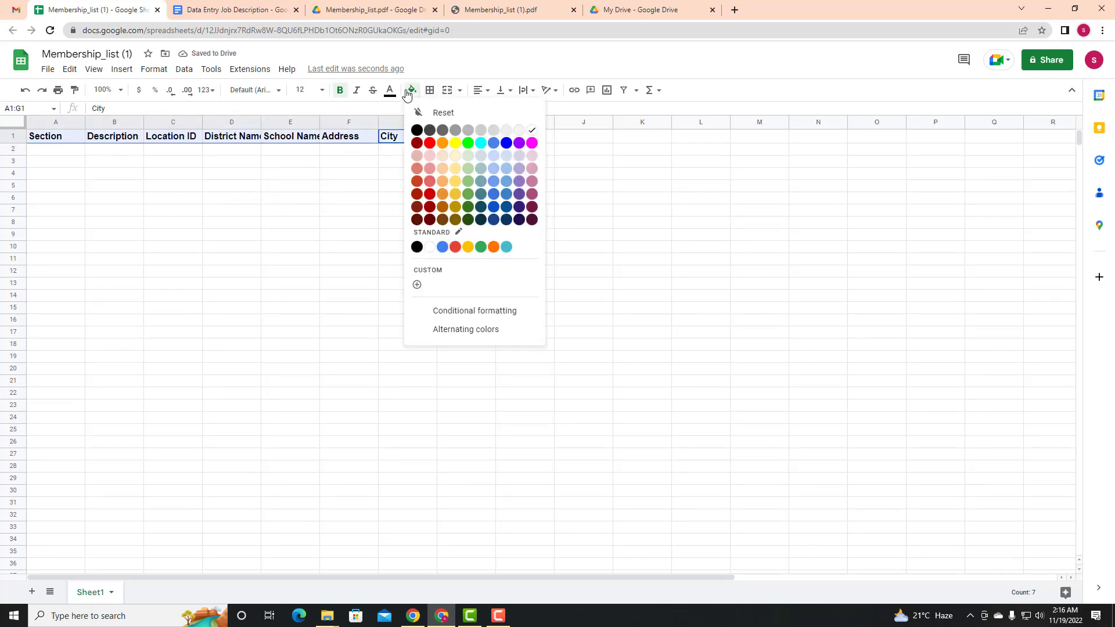
pyautogui.click(417, 130)
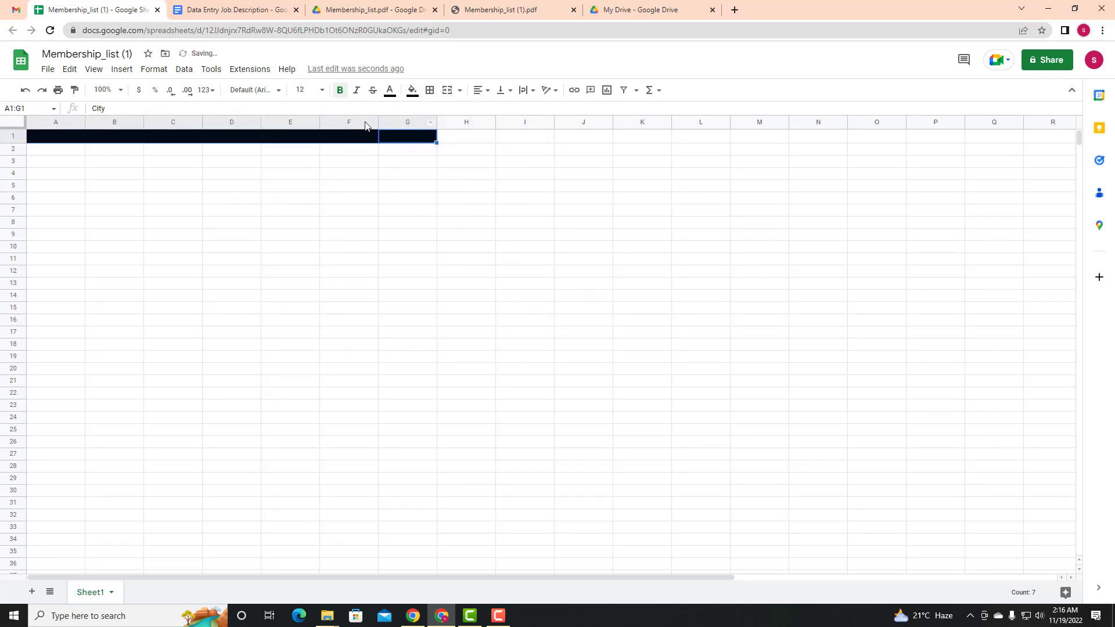
pyautogui.click(390, 91)
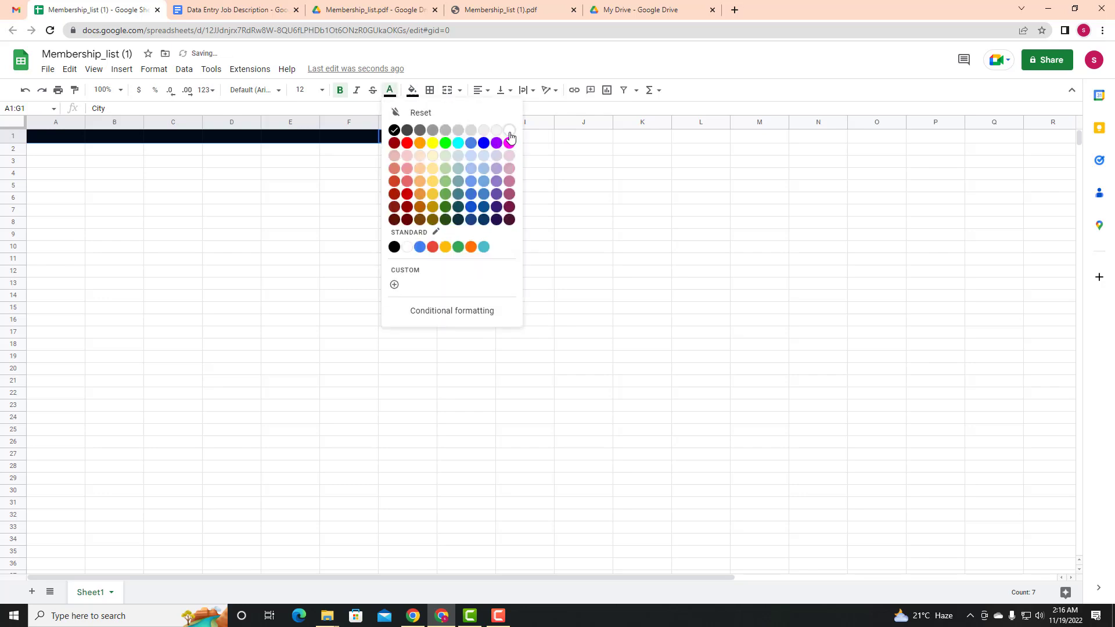
pyautogui.click(510, 136)
pyautogui.click(290, 185)
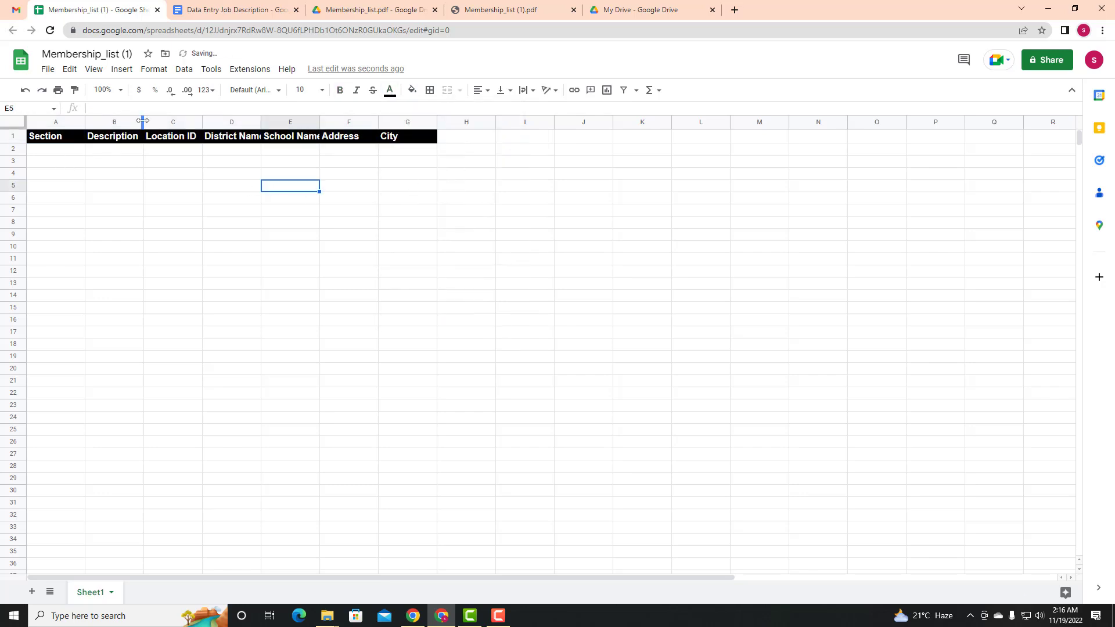
# Step: Widen columns B through G so the headings from Description to City have ample room
pyautogui.moveTo(154, 123); pyautogui.dragTo(250, 123)
pyautogui.click(287, 161)
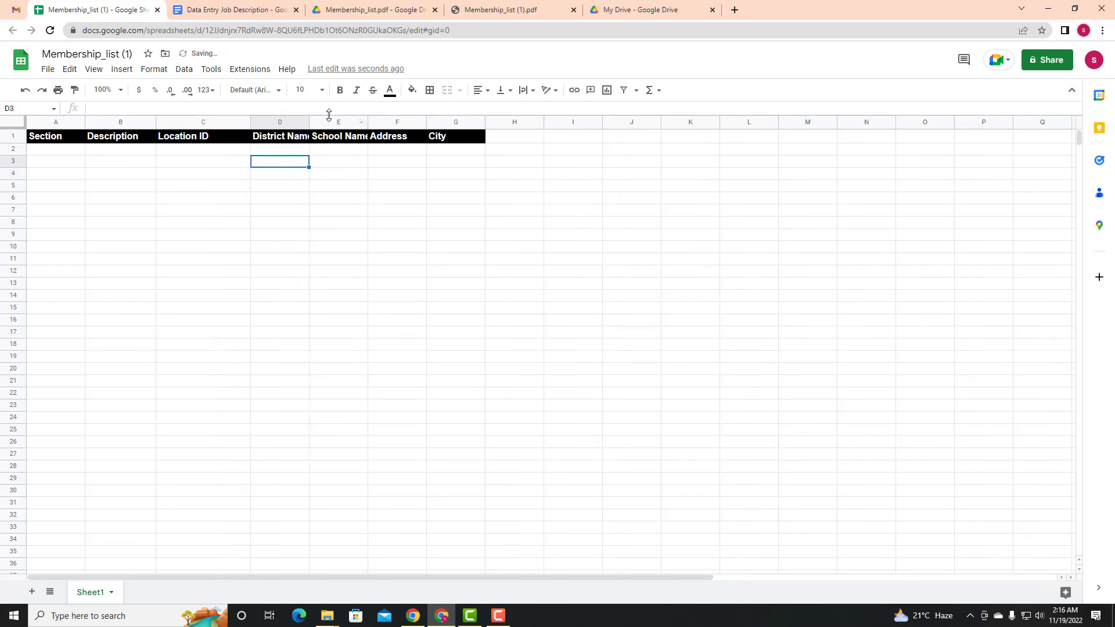
pyautogui.click(317, 159)
pyautogui.moveTo(309, 121); pyautogui.dragTo(611, 122)
pyautogui.click(369, 175)
pyautogui.click(482, 174)
pyautogui.click(545, 186)
pyautogui.click(598, 260)
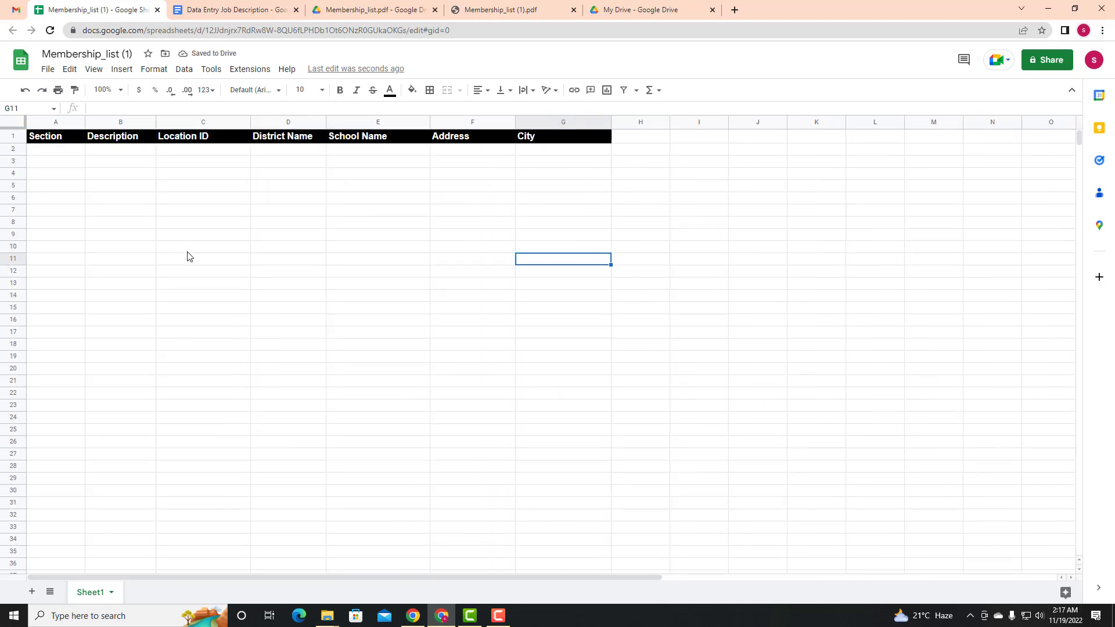
# Step: Examine the Section values in the first pages of the PDF table, starting from the first row
pyautogui.click(64, 162)
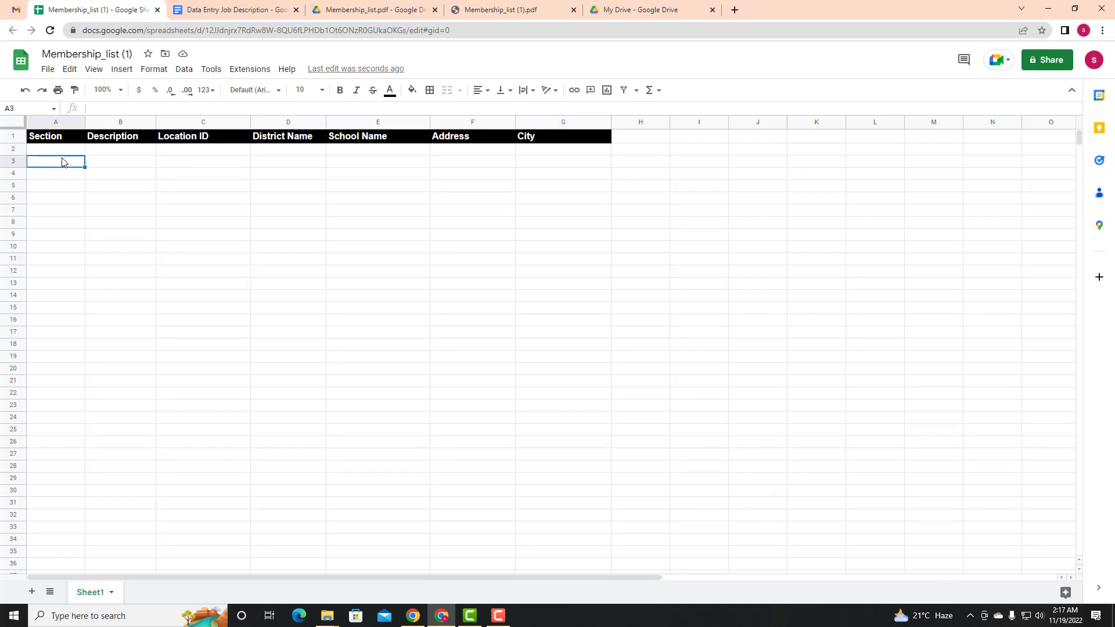
pyautogui.click(53, 152)
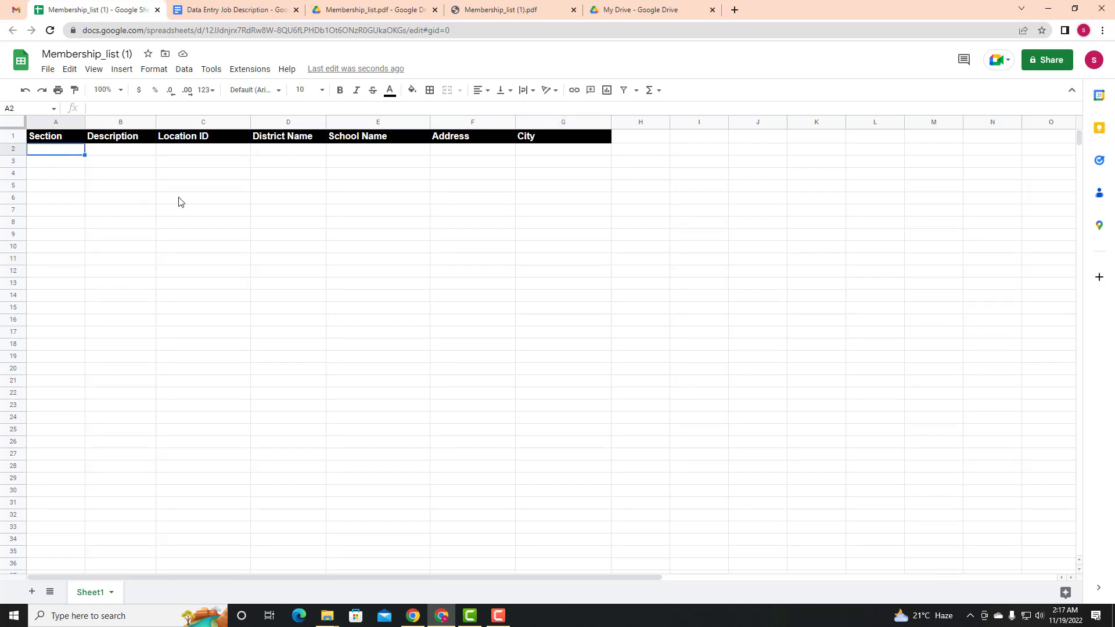
pyautogui.click(558, 9)
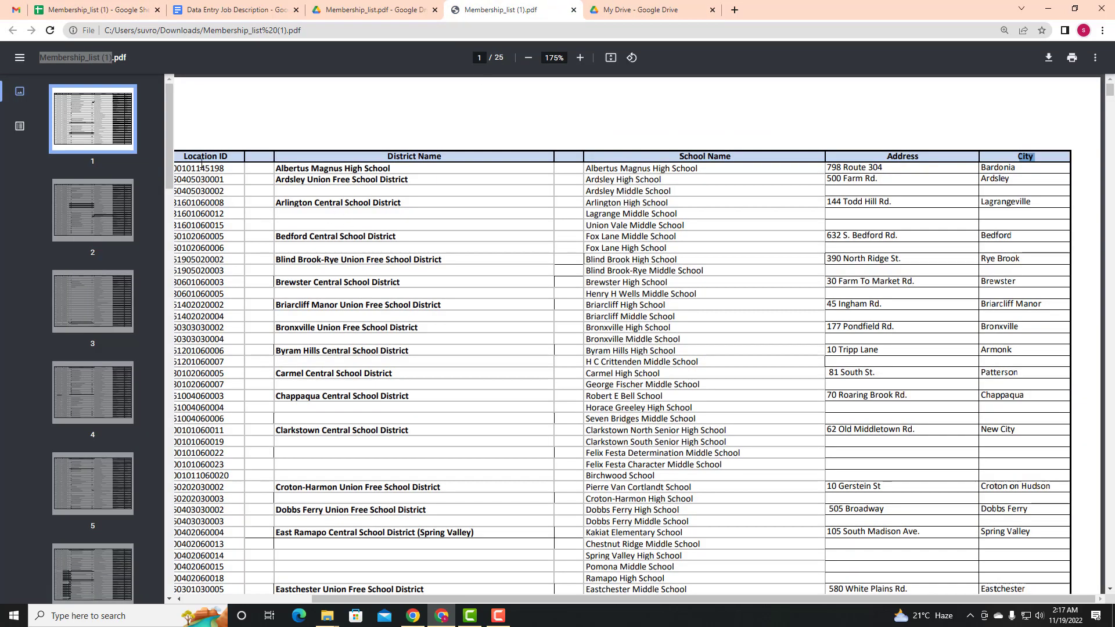
pyautogui.moveTo(533, 596); pyautogui.dragTo(348, 598)
pyautogui.moveTo(219, 179); pyautogui.dragTo(262, 378)
pyautogui.scroll(-5, 263, 379)
pyautogui.scroll(-20, 262, 379)
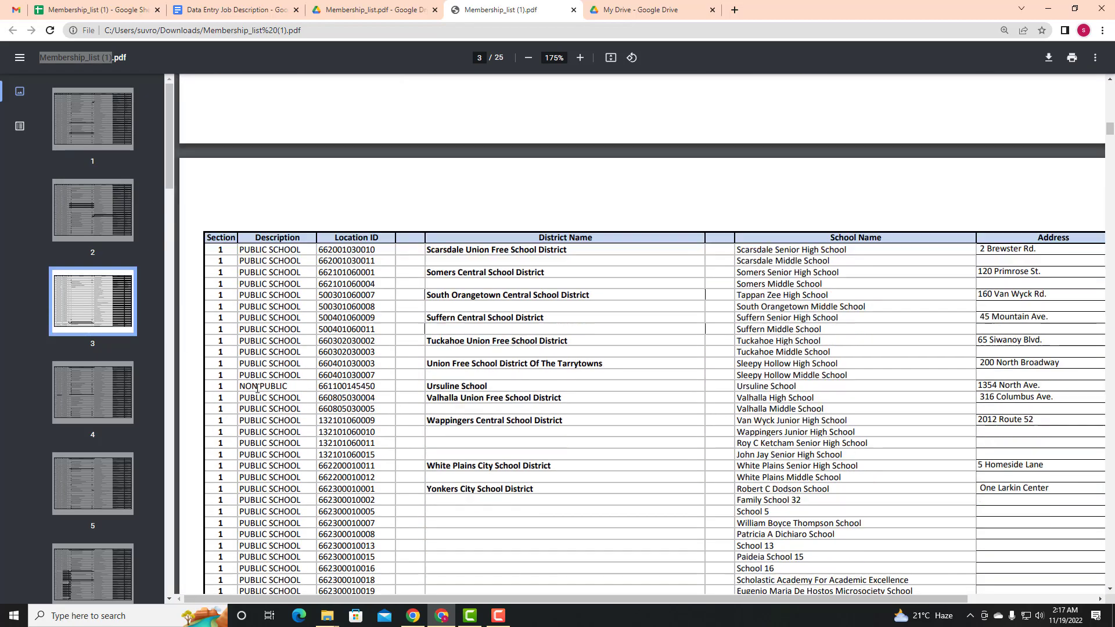
pyautogui.scroll(20, 250, 396)
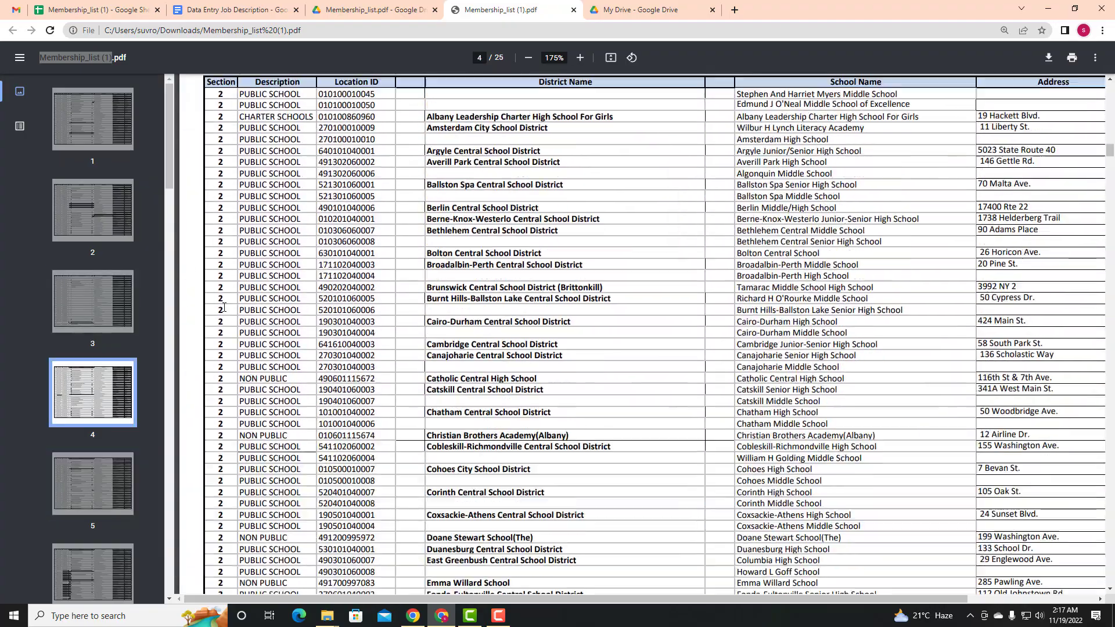
pyautogui.scroll(20, 223, 263)
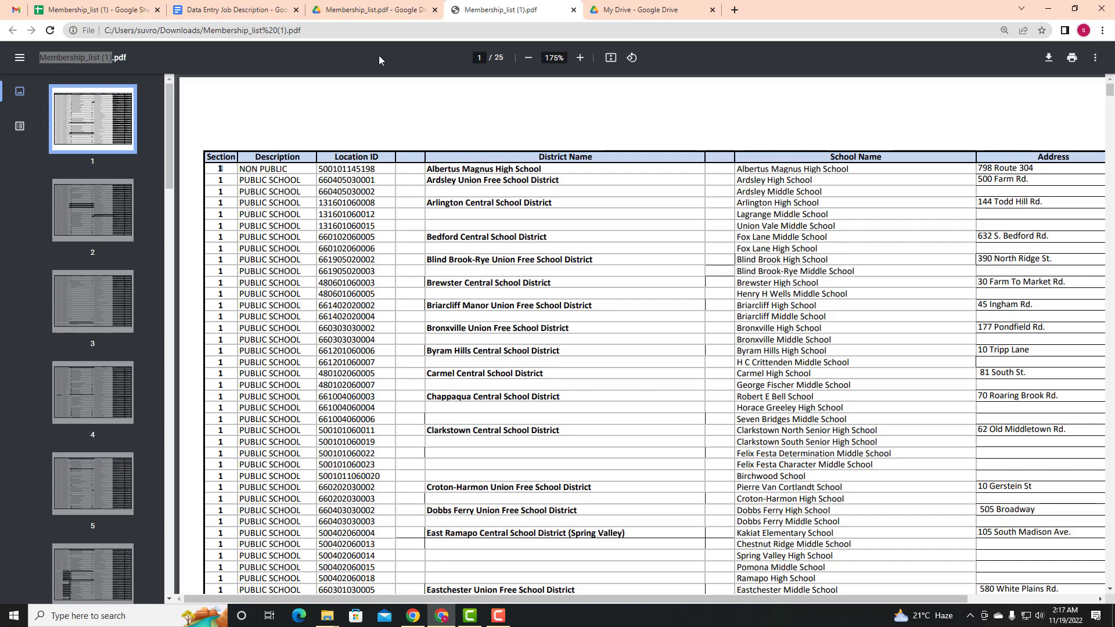
# Step: Enter 1 as the first Section value in cell A2 of the spreadsheet
pyautogui.click(60, 6)
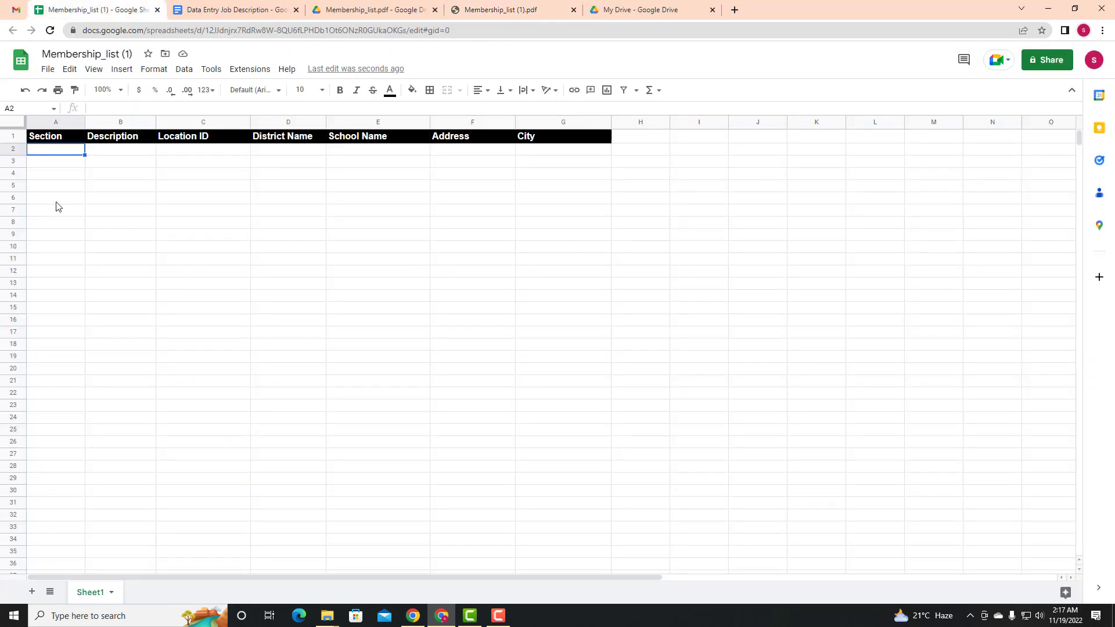
pyautogui.doubleClick(61, 151)
pyautogui.write('1')
pyautogui.press('Tab')
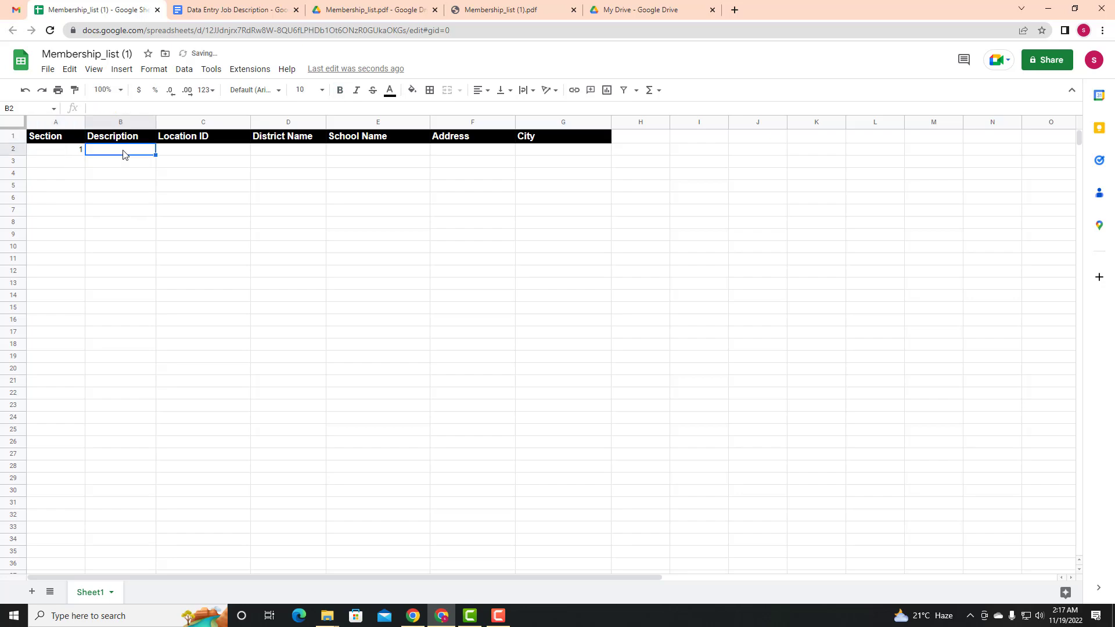
# Step: Close the My Drive page and copy the first record's Description, NON PUBLIC, from the PDF into cell B2
pyautogui.click(638, 8)
pyautogui.click(524, 4)
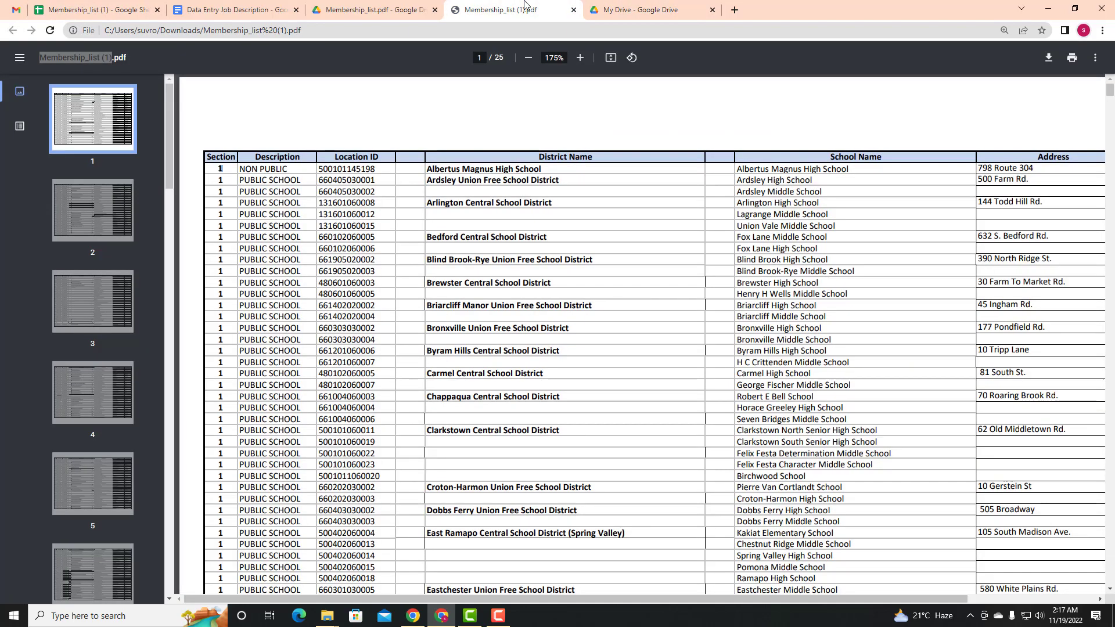
pyautogui.click(705, 10)
pyautogui.click(713, 9)
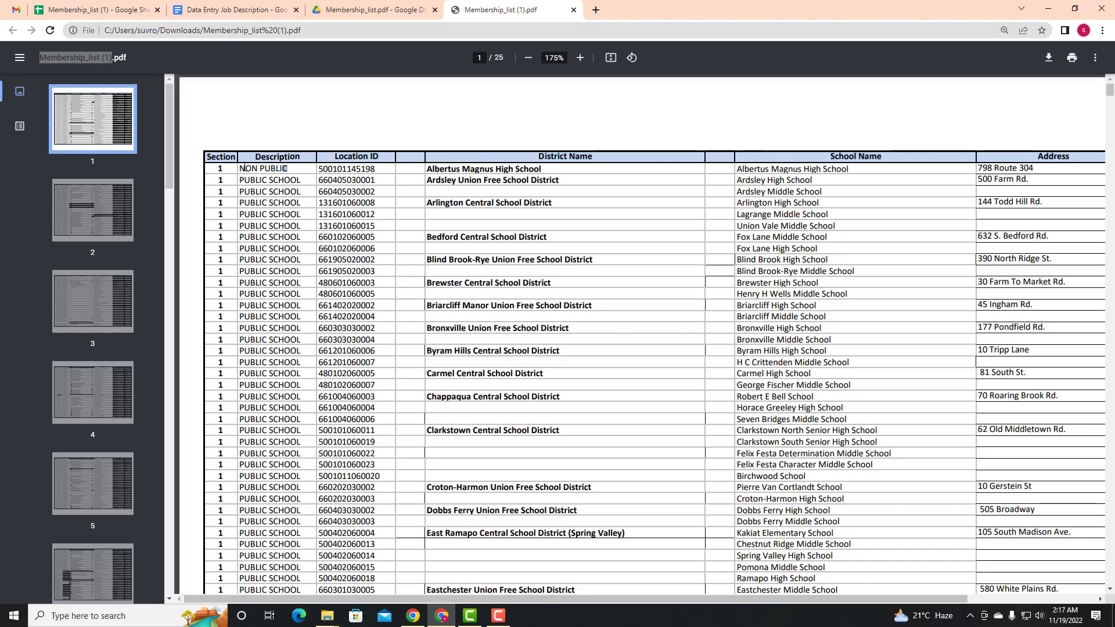
pyautogui.moveTo(252, 170); pyautogui.dragTo(283, 170)
pyautogui.hotkey('ctrl', 'c')
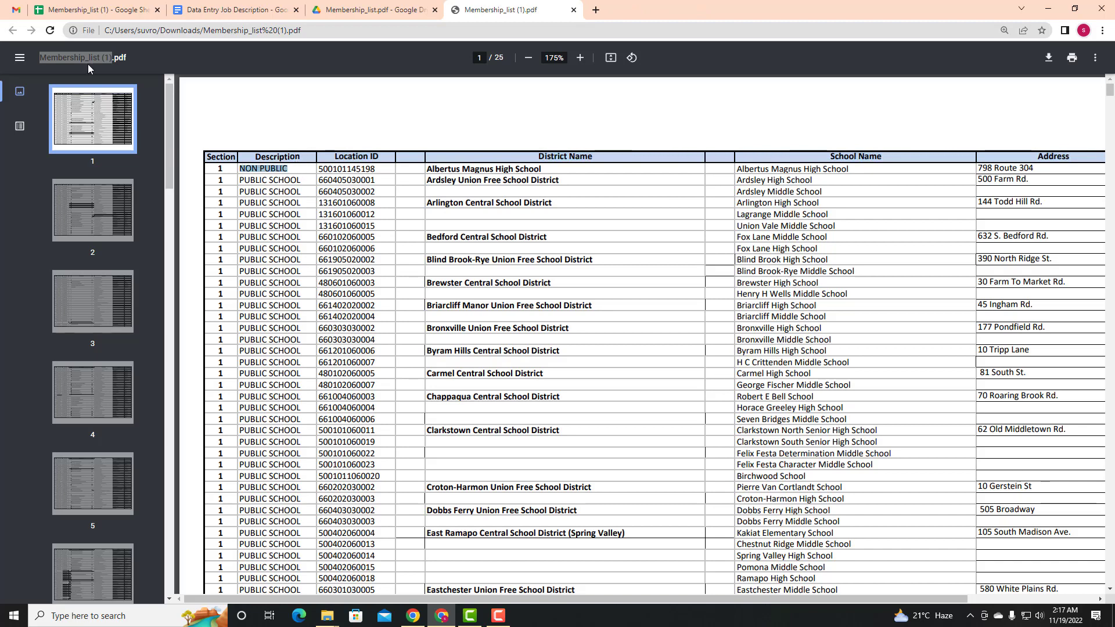
pyautogui.click(96, 9)
pyautogui.hotkey('ctrl', 'v')
pyautogui.click(123, 189)
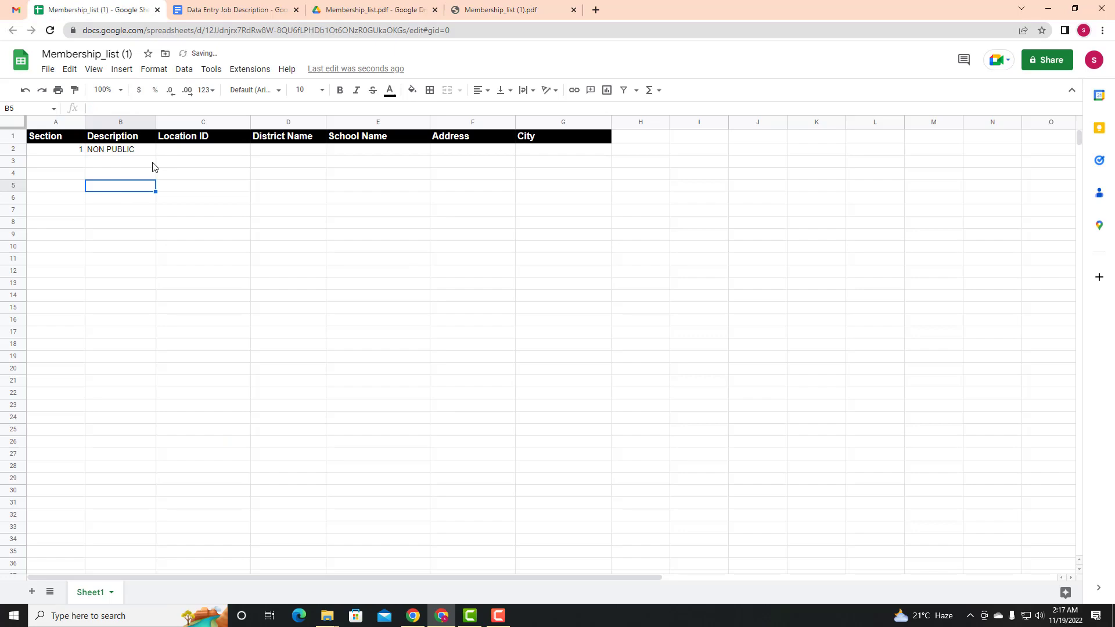
pyautogui.click(187, 152)
pyautogui.click(501, 10)
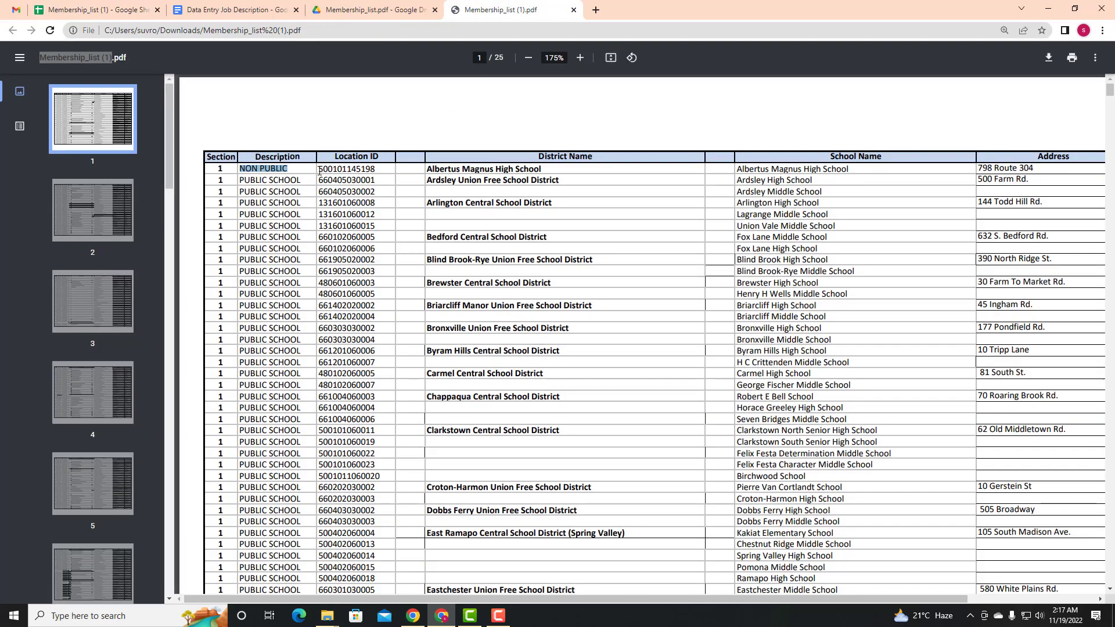
pyautogui.moveTo(319, 170); pyautogui.dragTo(379, 169)
pyautogui.hotkey('ctrl', 'c')
pyautogui.click(96, 9)
pyautogui.hotkey('ctrl', 'v')
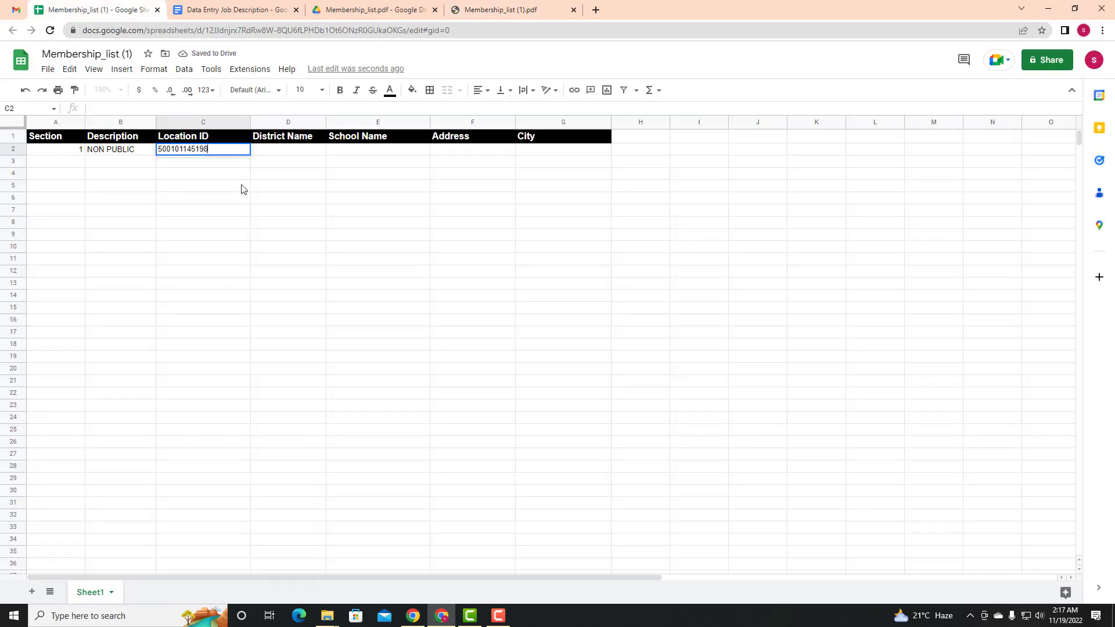
# Step: Copy the first record's District Name, Albertus Magnus High School, from the PDF into cell D2
pyautogui.click(282, 153)
pyautogui.click(534, 9)
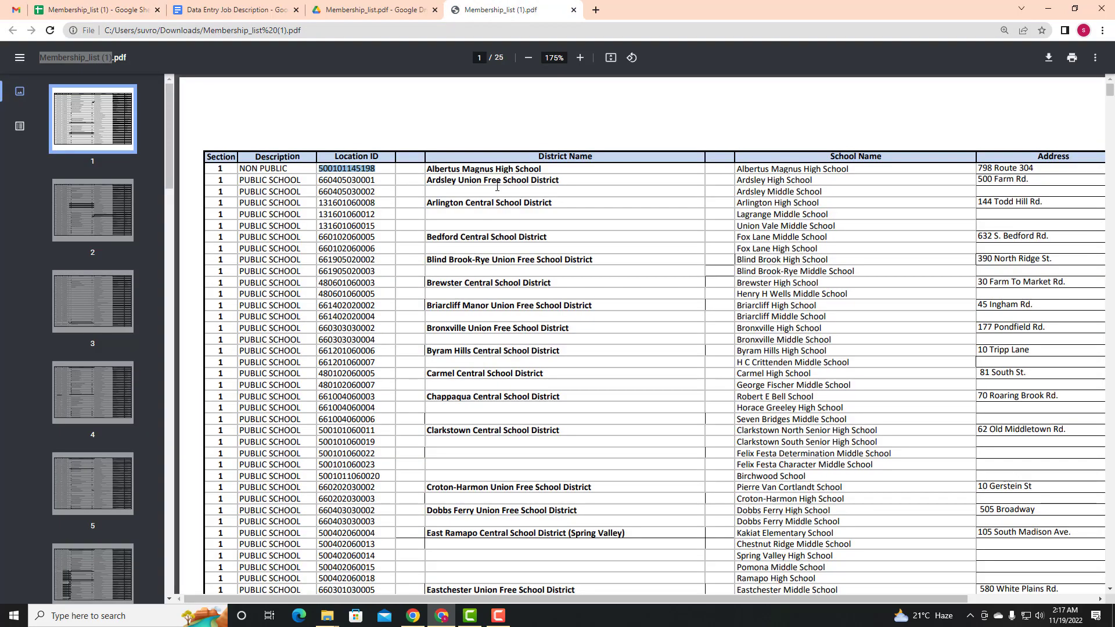
pyautogui.moveTo(429, 169); pyautogui.dragTo(543, 169)
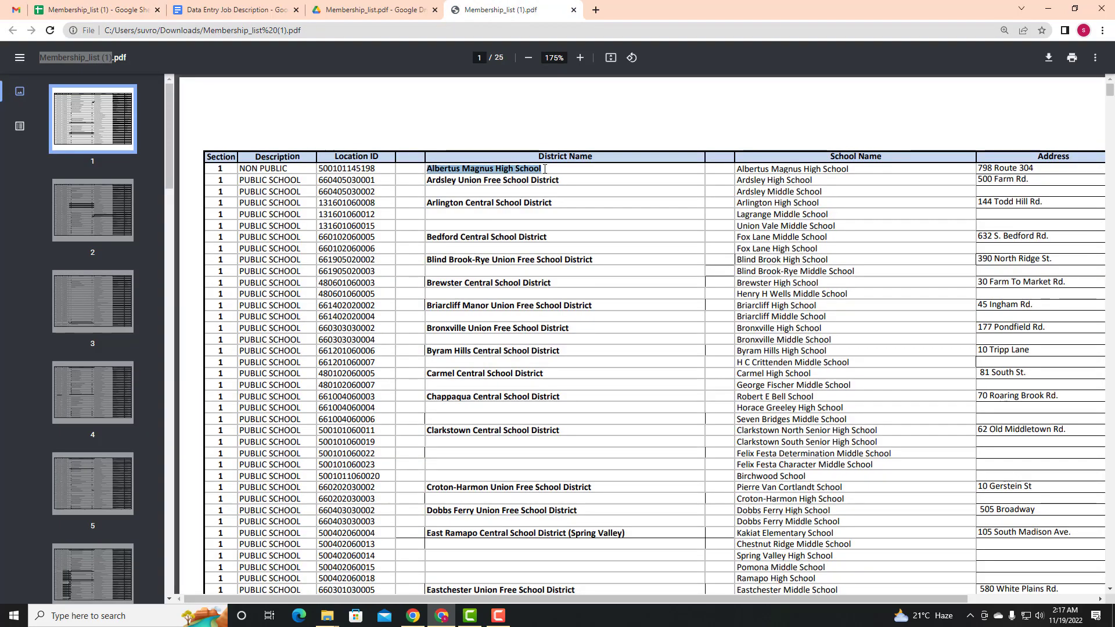
pyautogui.hotkey('ctrl', 'c')
pyautogui.hotkey('ctrl', 'shift', 'Tab')
pyautogui.hotkey('ctrl', 'shift', 'Tab')
pyautogui.hotkey('ctrl', 'shift', 'Tab')
pyautogui.hotkey('ctrl', 'v')
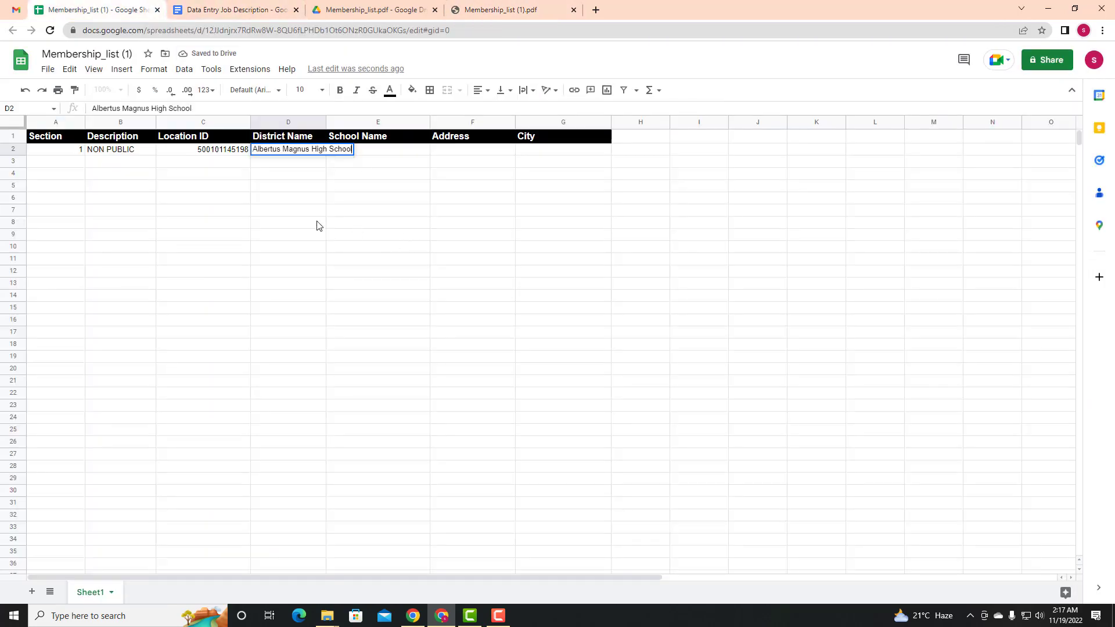
pyautogui.click(316, 224)
# Step: Copy the first record's School Name, Albertus Magnus High School, from the PDF into cell E2
pyautogui.click(372, 153)
pyautogui.click(520, 8)
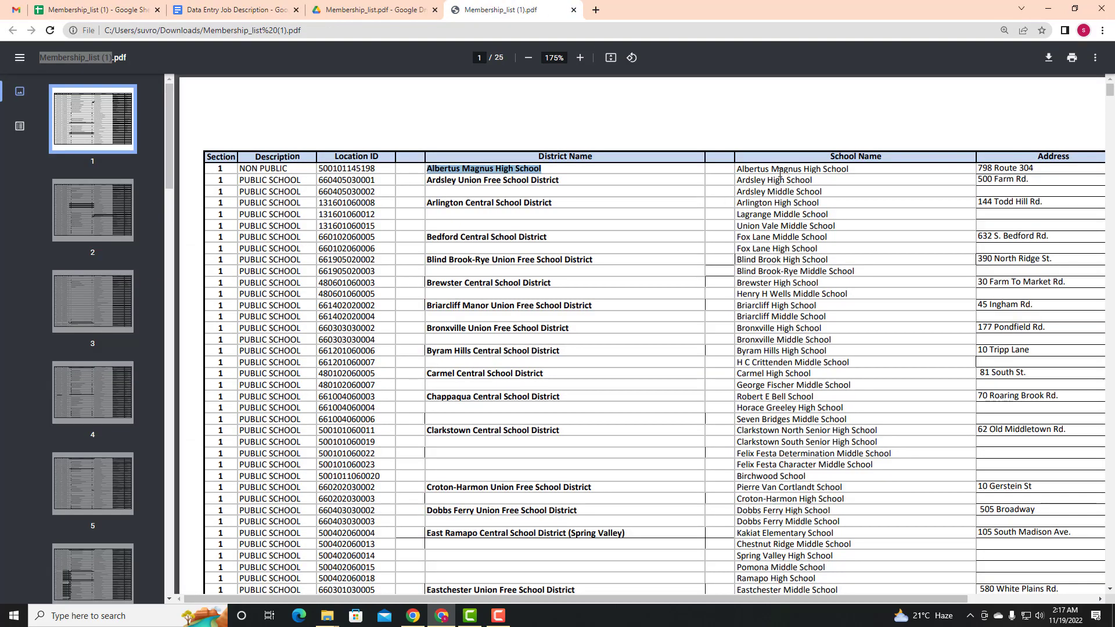
pyautogui.moveTo(738, 169)
pyautogui.mouseDown()
pyautogui.moveTo(839, 169)
pyautogui.moveTo(864, 150)
pyautogui.moveTo(746, 169)
pyautogui.mouseUp()
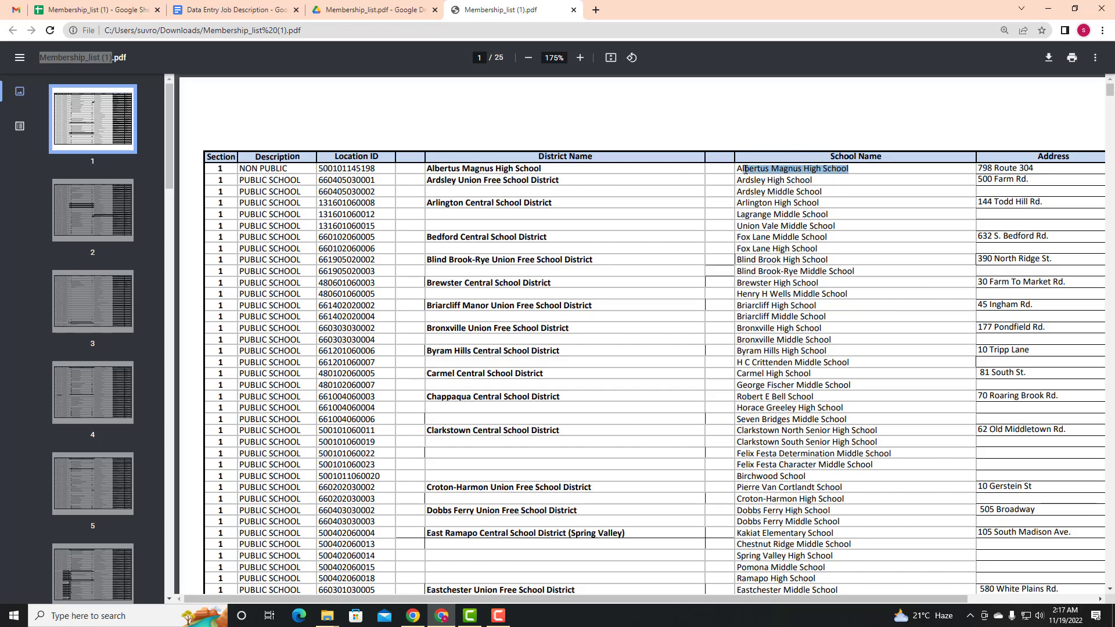
pyautogui.hotkey('ctrl', 'c')
pyautogui.click(87, 10)
pyautogui.hotkey('ctrl', 'v')
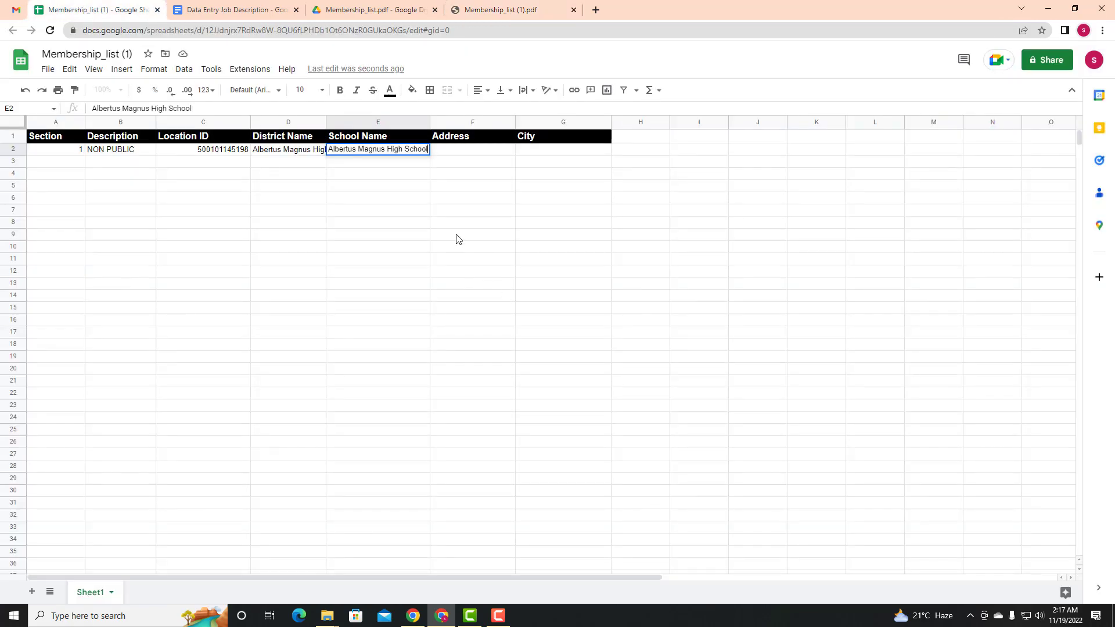
pyautogui.click(414, 246)
# Step: Copy the word Address from the PDF's Address column heading into cell F2 of the spreadsheet
pyautogui.click(461, 153)
pyautogui.click(493, 9)
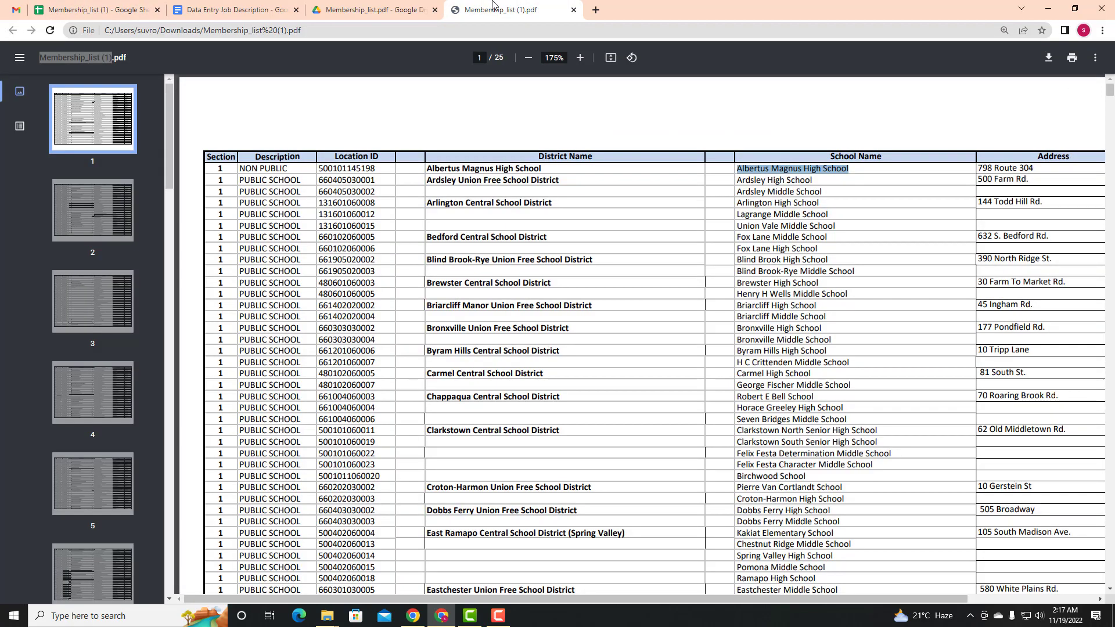
pyautogui.moveTo(570, 599); pyautogui.dragTo(699, 600)
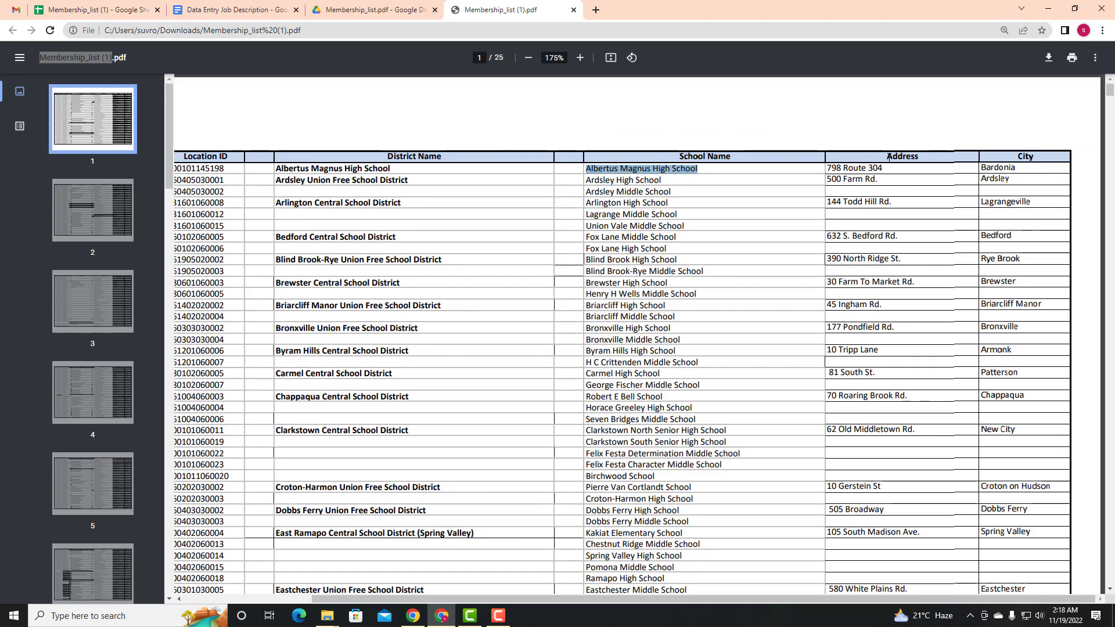
pyautogui.moveTo(889, 157); pyautogui.dragTo(930, 157)
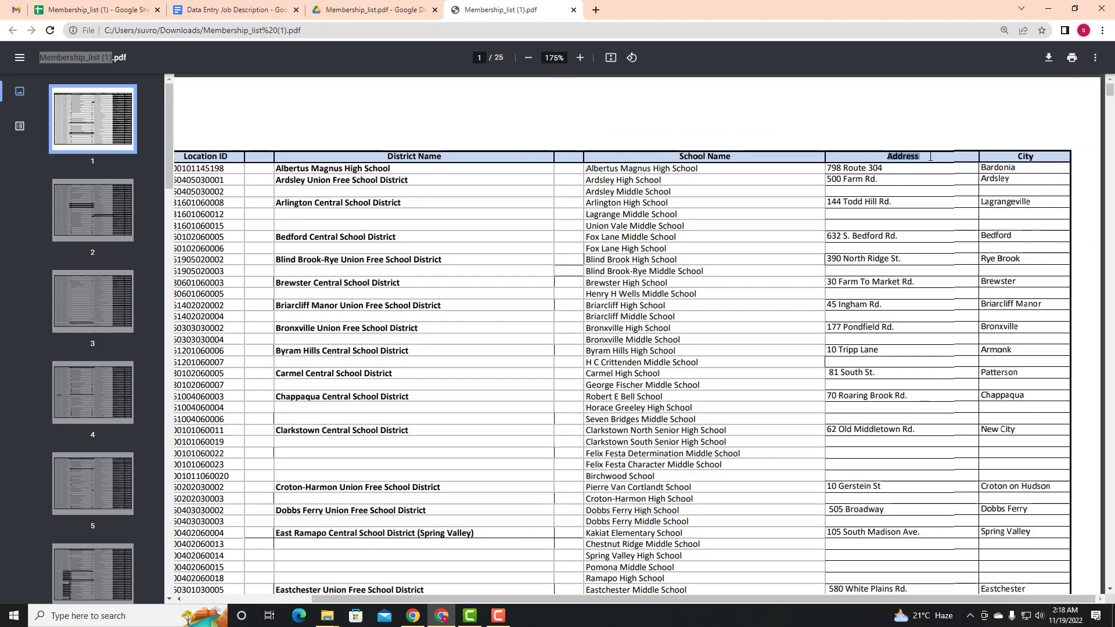
pyautogui.click(89, 7)
pyautogui.hotkey('ctrl', 'v')
pyautogui.press('Tab')
# Step: Copy the first record's City, Bardonia, from the PDF into cell G2 of the spreadsheet
pyautogui.click(524, 8)
pyautogui.moveTo(1016, 168); pyautogui.dragTo(982, 168)
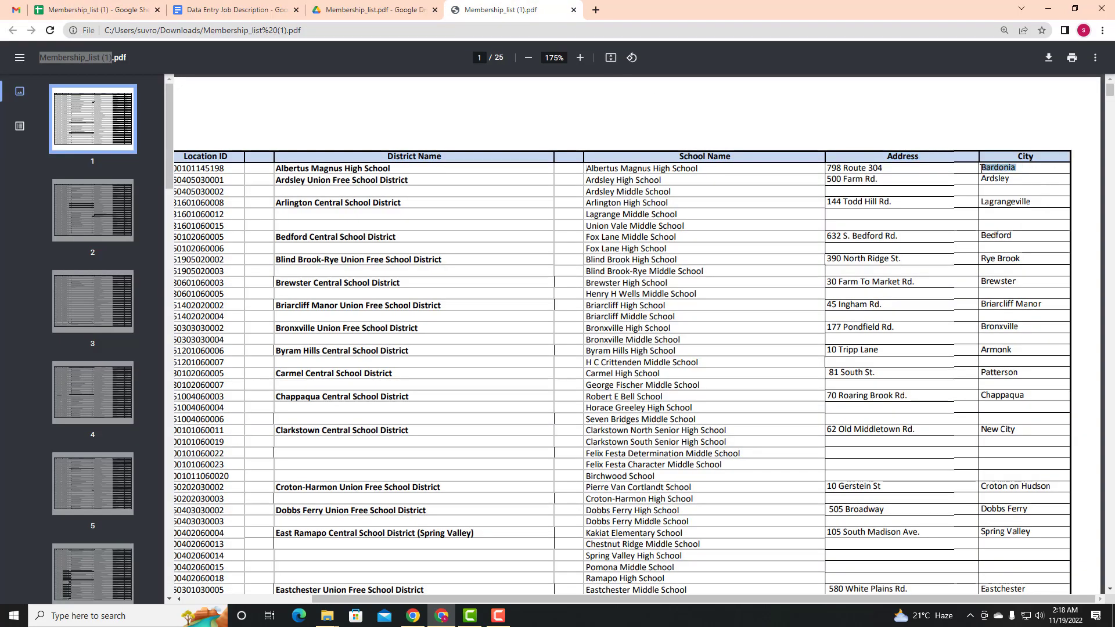
pyautogui.click(88, 8)
pyautogui.hotkey('ctrl', 'v')
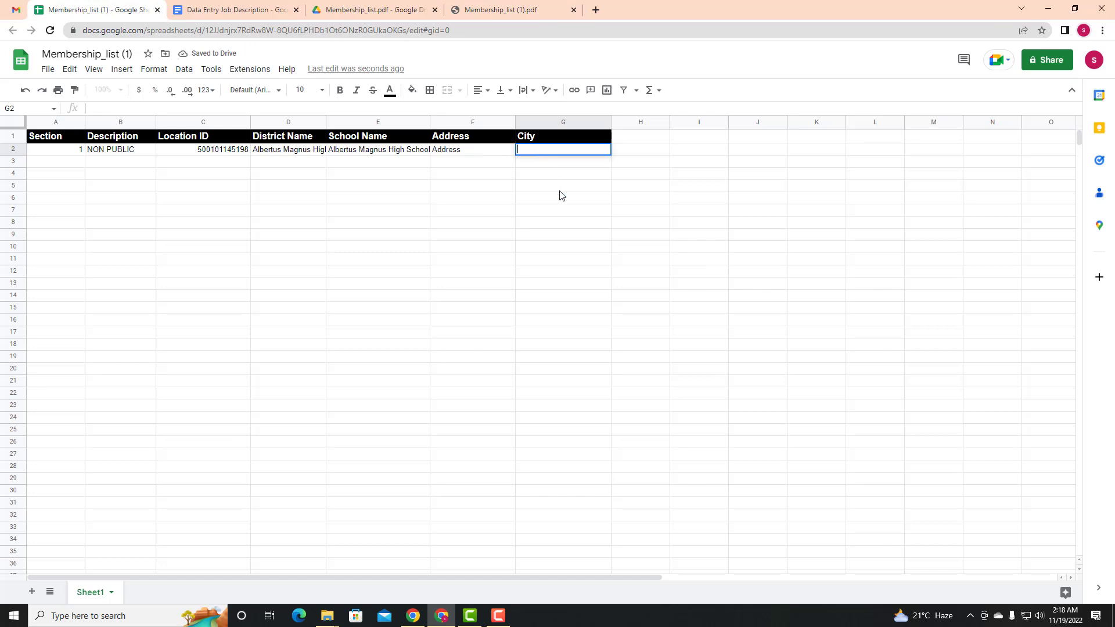
pyautogui.click(531, 200)
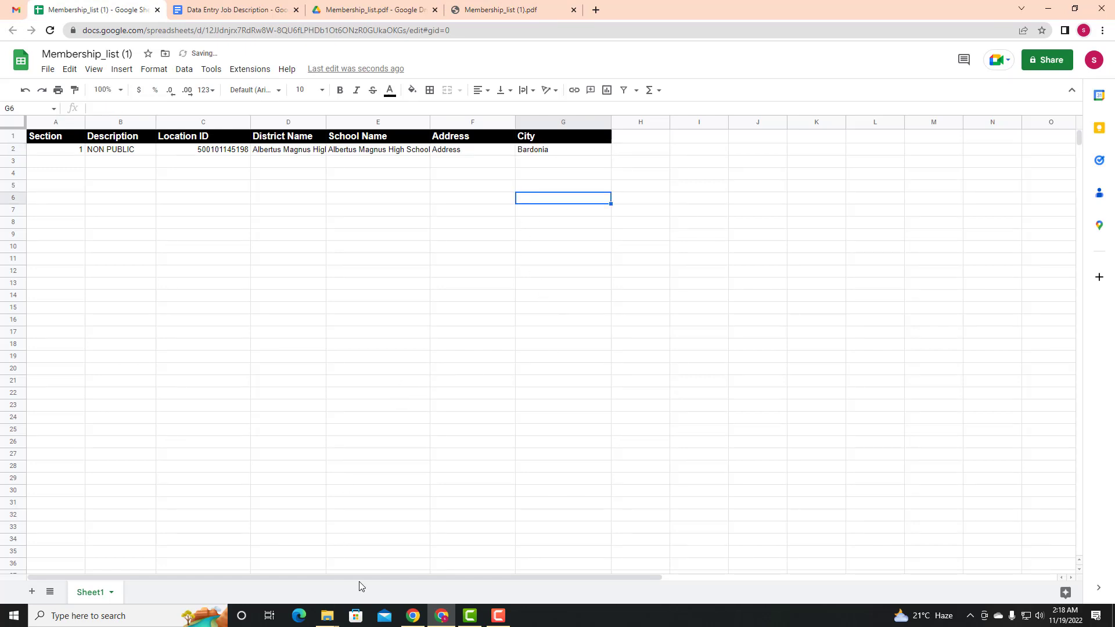
pyautogui.click(199, 344)
# Step: Review the Data Entry Job Description document for the requested columns, the budget and the delivery time
pyautogui.click(239, 10)
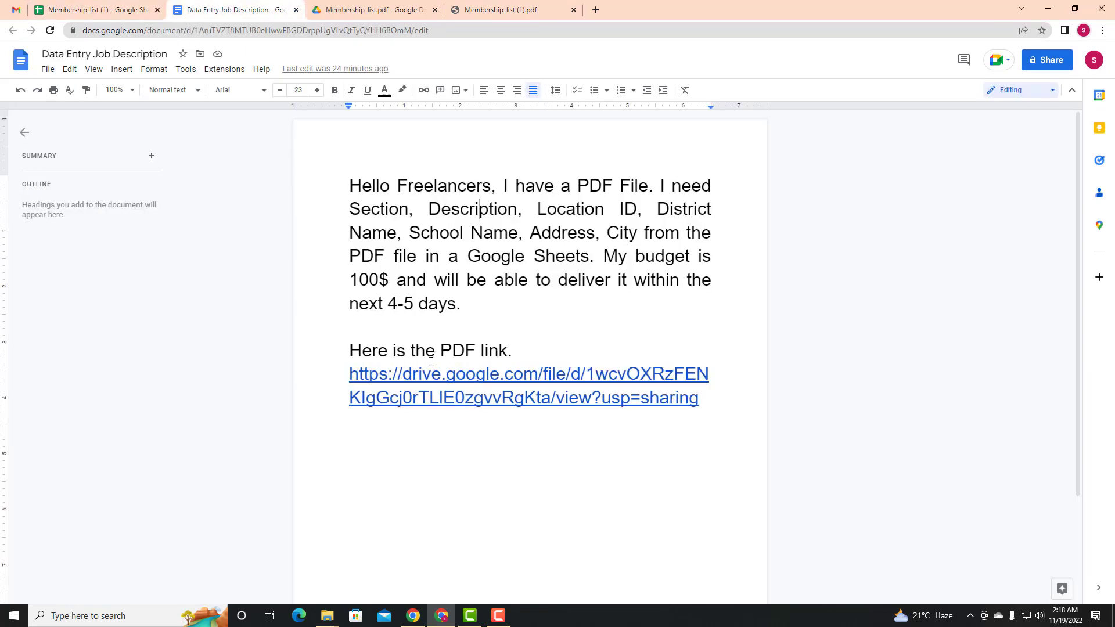
pyautogui.click(335, 282)
pyautogui.hotkey('shift', 'Right')
pyautogui.hotkey('shift', 'Right')
pyautogui.hotkey('shift', 'Right')
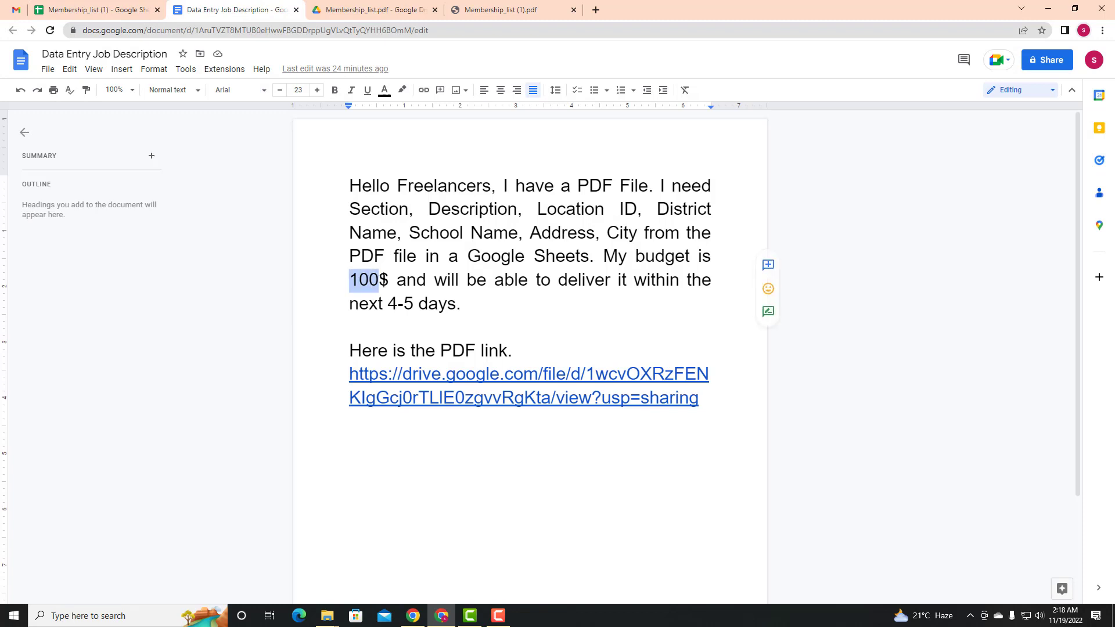
pyautogui.doubleClick(522, 311)
pyautogui.click(511, 305)
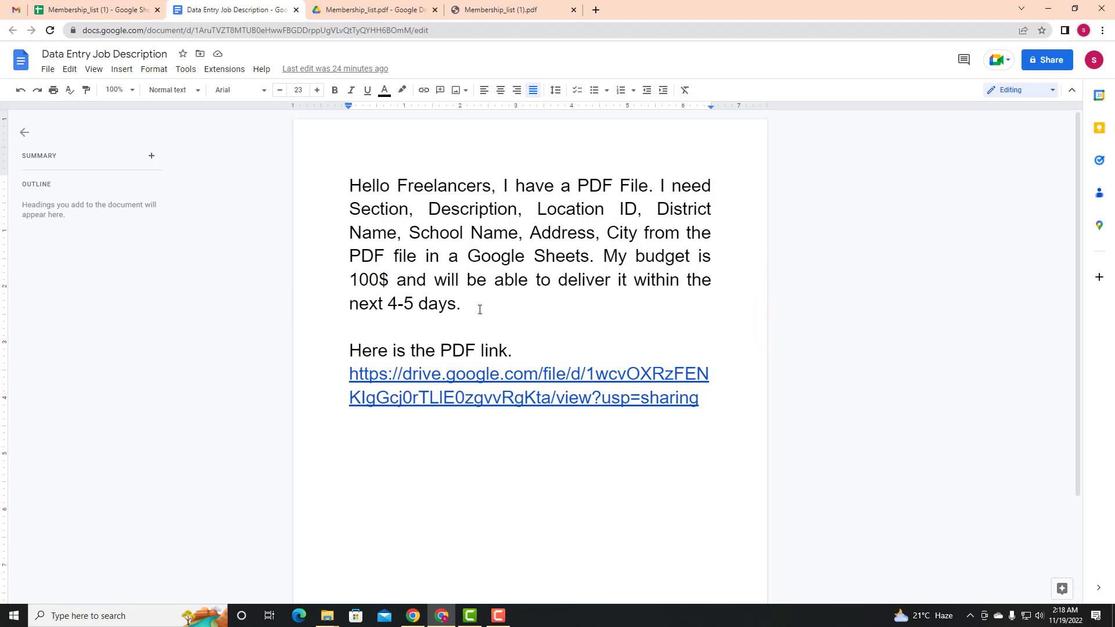
pyautogui.moveTo(480, 309); pyautogui.dragTo(359, 203)
pyautogui.click(474, 254)
# Step: Return to the spreadsheet and fit the width of column A to its Section content
pyautogui.click(137, 10)
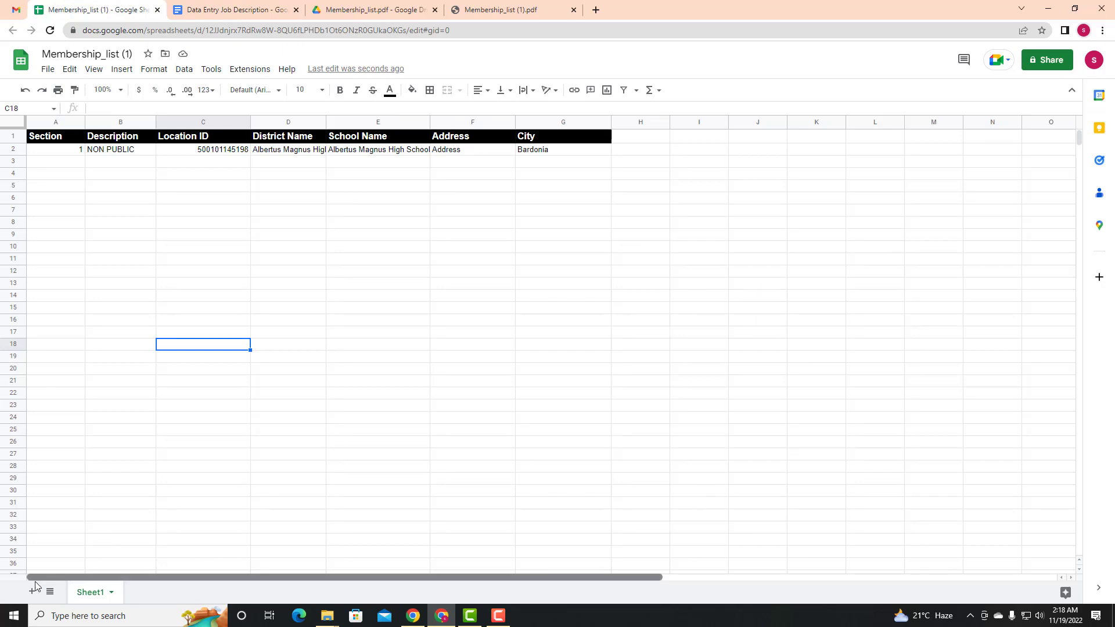
pyautogui.click(93, 345)
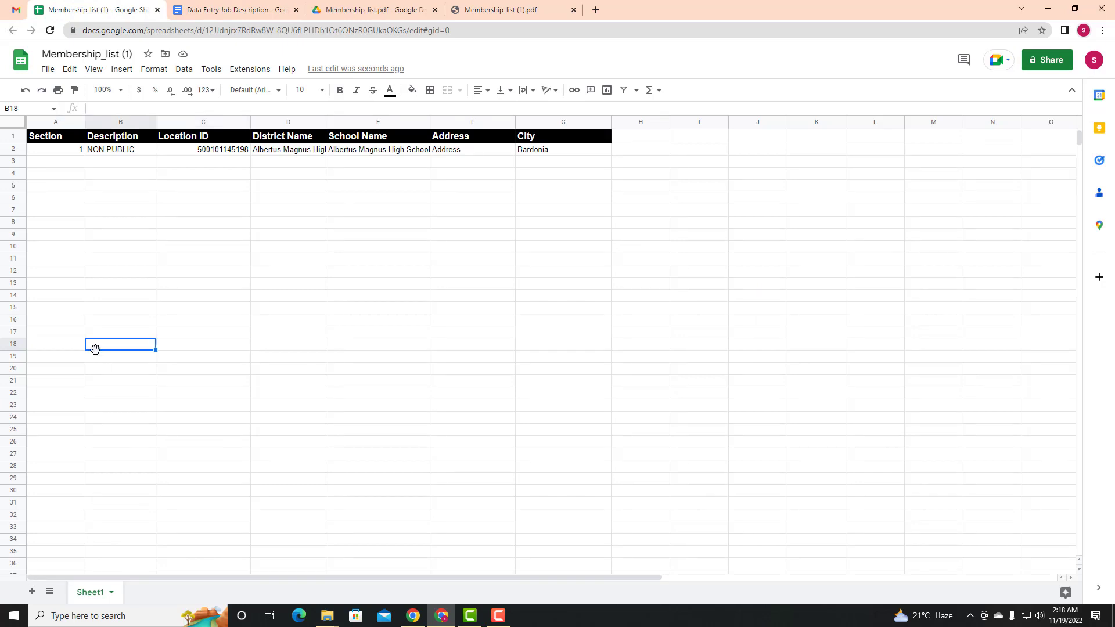
pyautogui.doubleClick(85, 122)
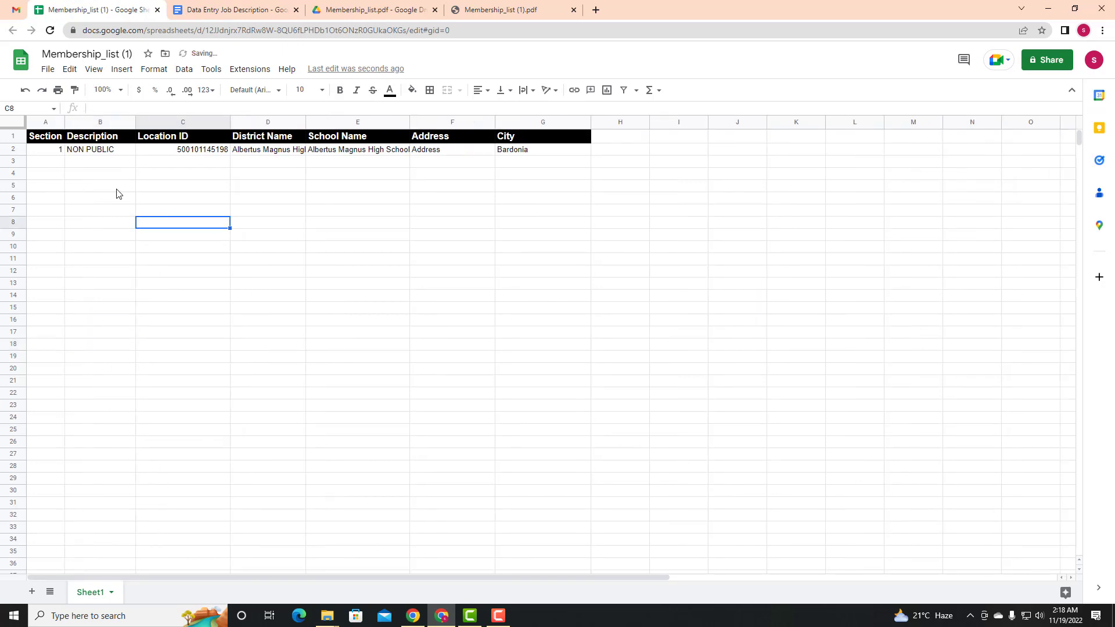
pyautogui.click(89, 163)
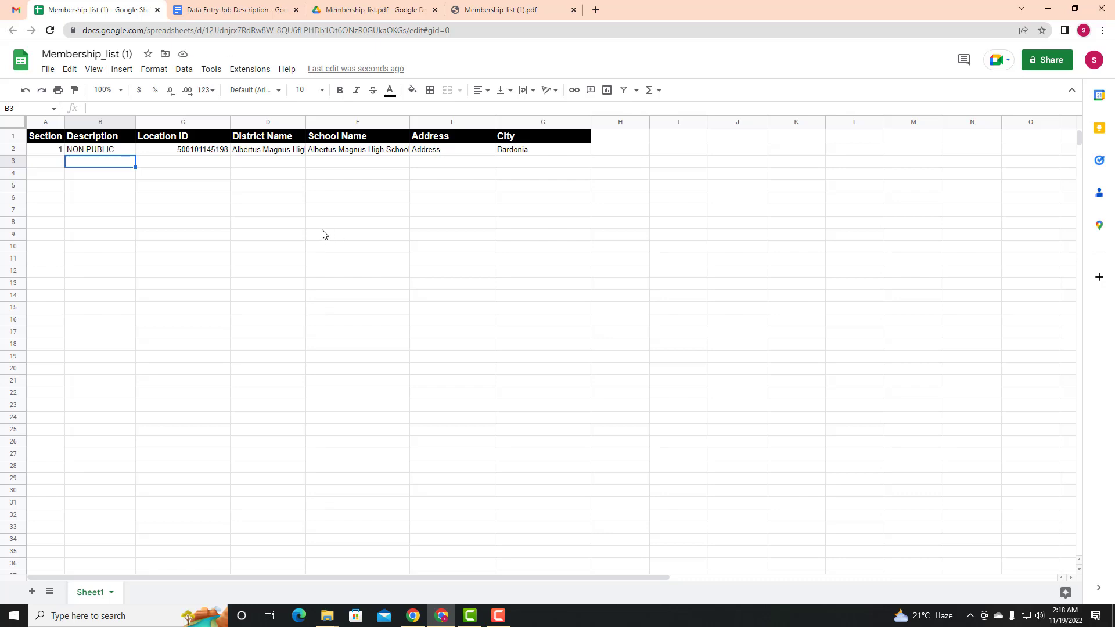
pyautogui.click(18, 149)
pyautogui.click(273, 201)
pyautogui.click(44, 161)
# Step: Examine the PDF's membership table from the first pages through page 25 and back up to the Section 9 and 10 records
pyautogui.click(501, 10)
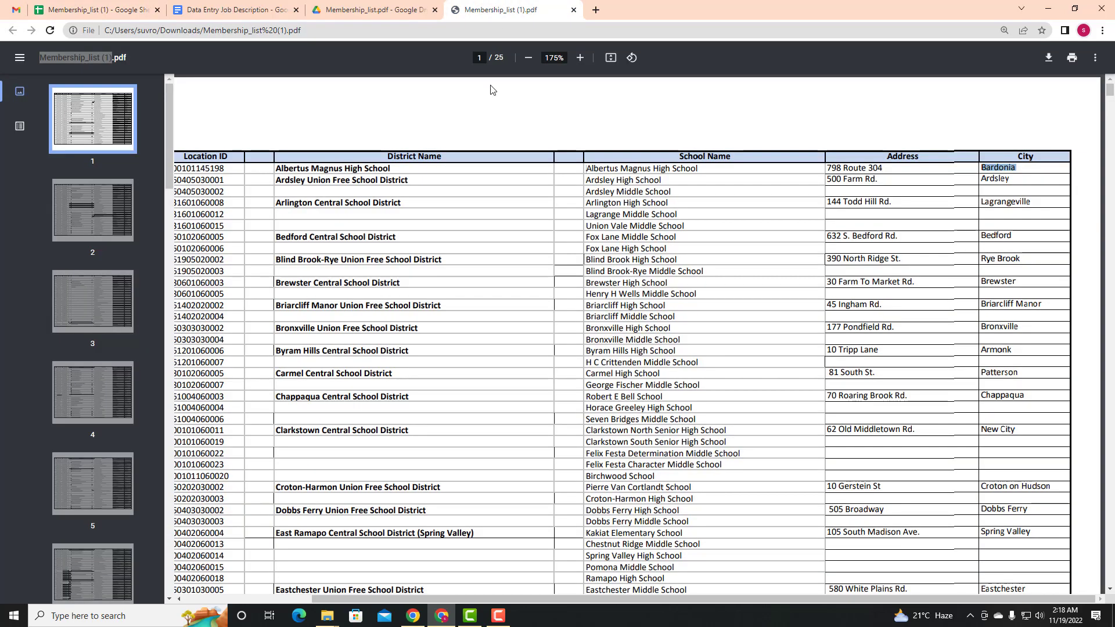
pyautogui.click(95, 142)
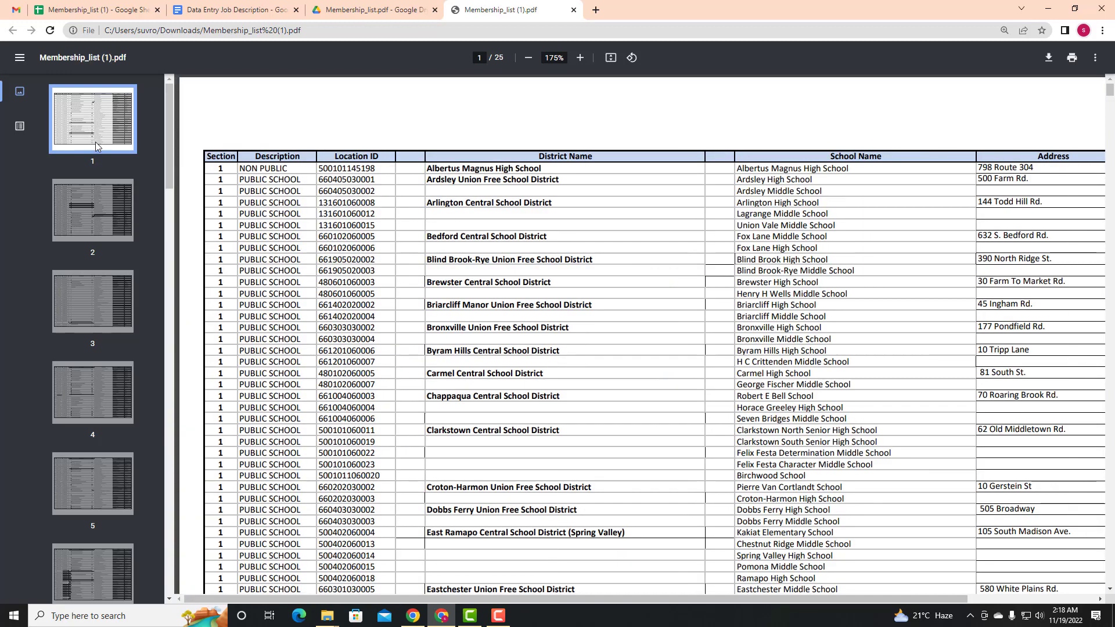
pyautogui.click(87, 206)
pyautogui.click(96, 297)
pyautogui.click(82, 412)
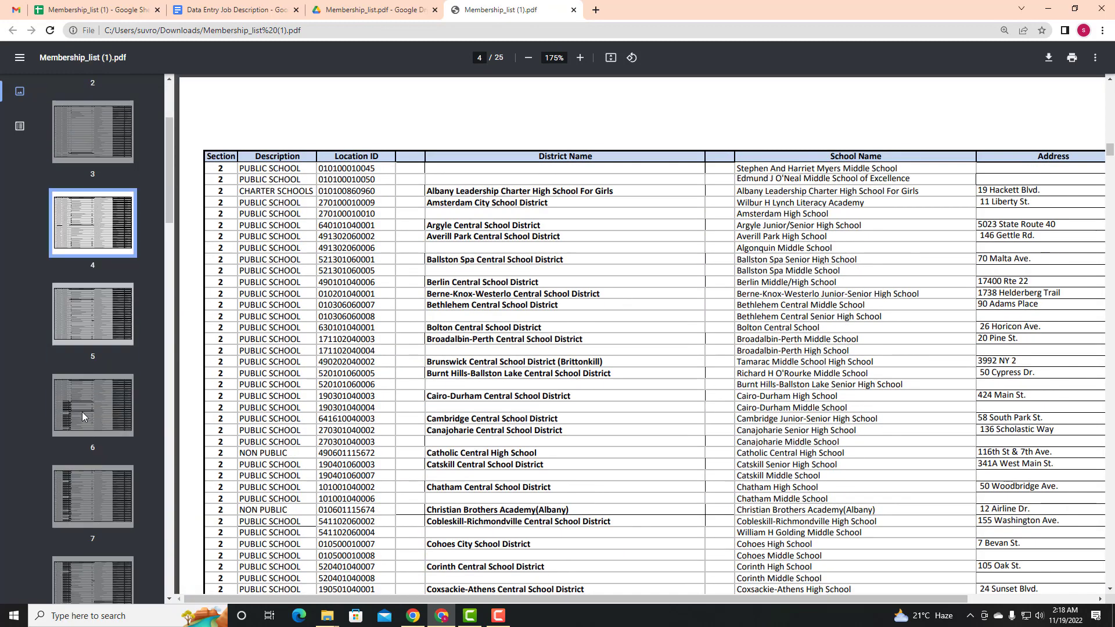
pyautogui.scroll(-10, 96, 427)
pyautogui.scroll(-10, 95, 453)
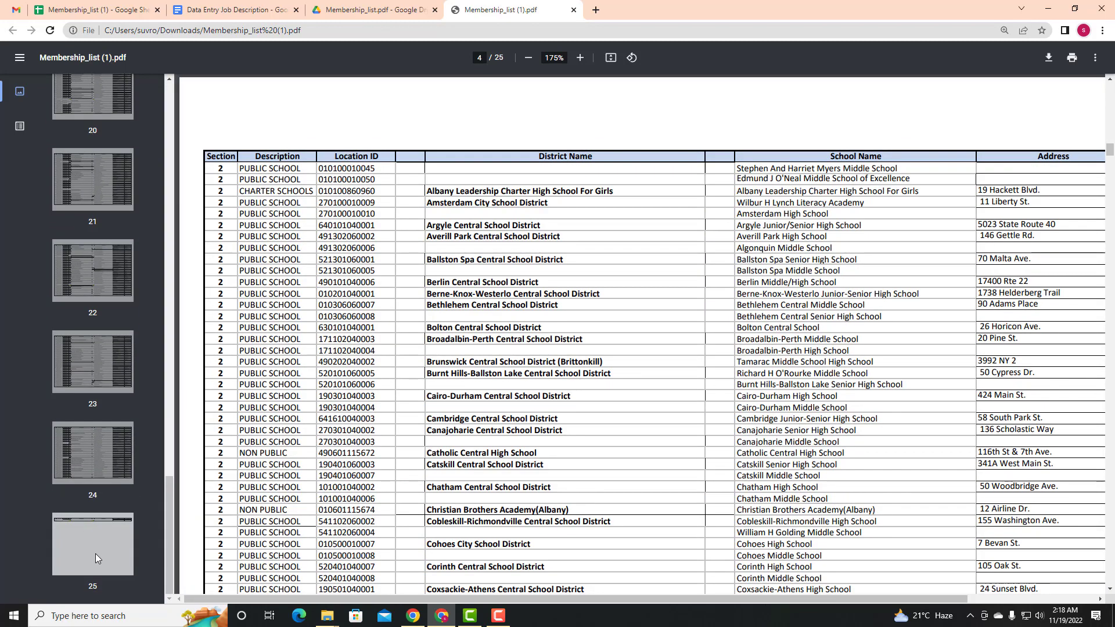
pyautogui.click(95, 552)
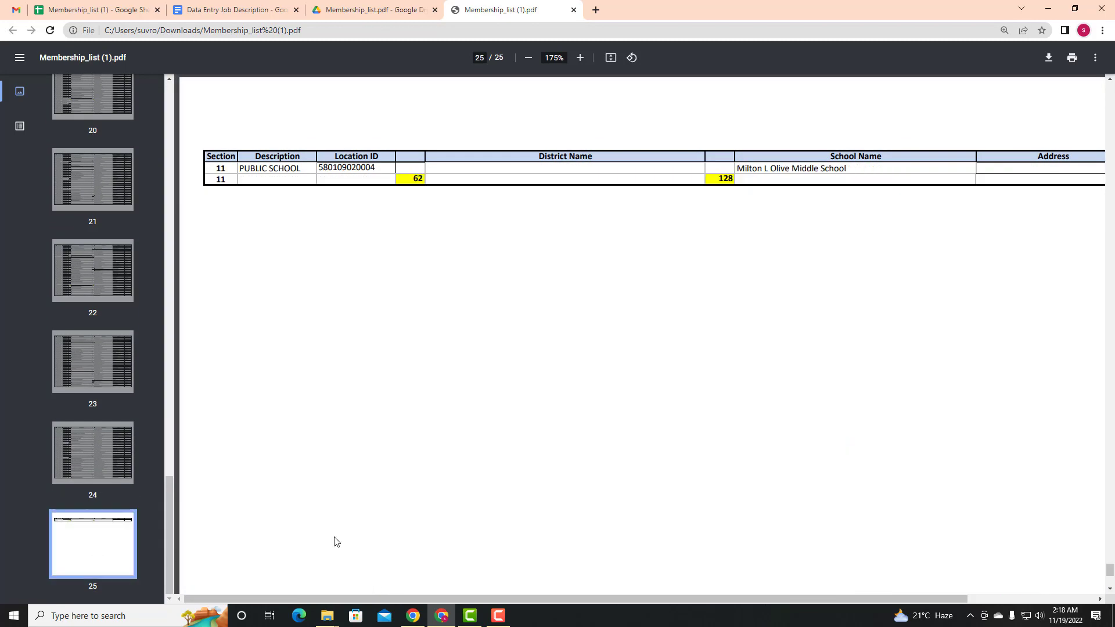
pyautogui.click(89, 471)
pyautogui.scroll(-10, 379, 342)
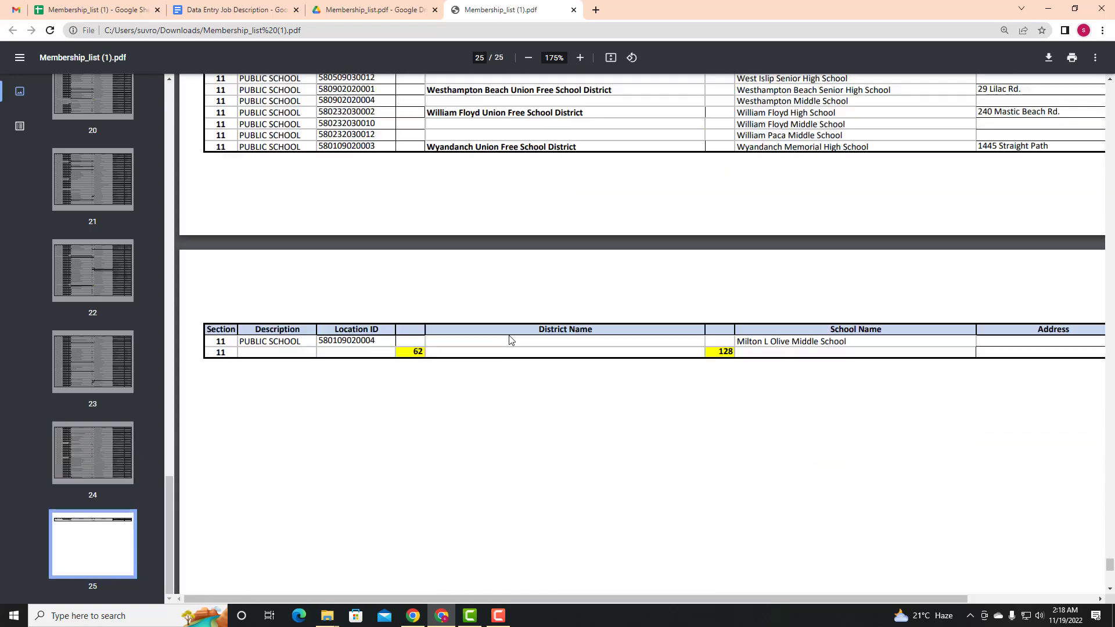
pyautogui.scroll(20, 531, 349)
pyautogui.scroll(15, 551, 214)
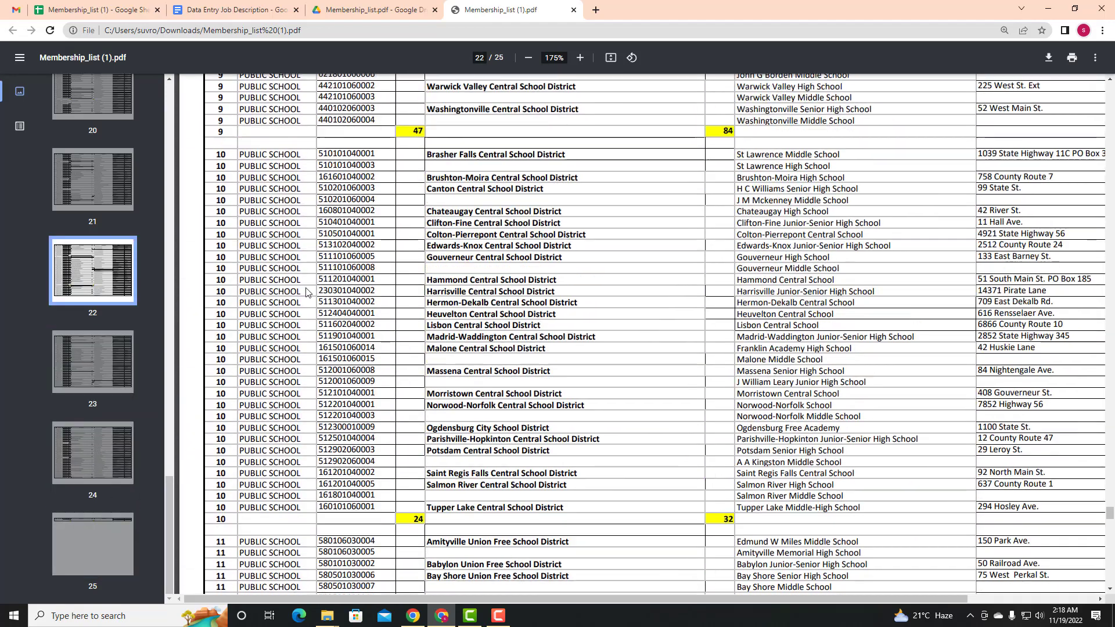
pyautogui.scroll(10, 88, 406)
pyautogui.scroll(3, 81, 351)
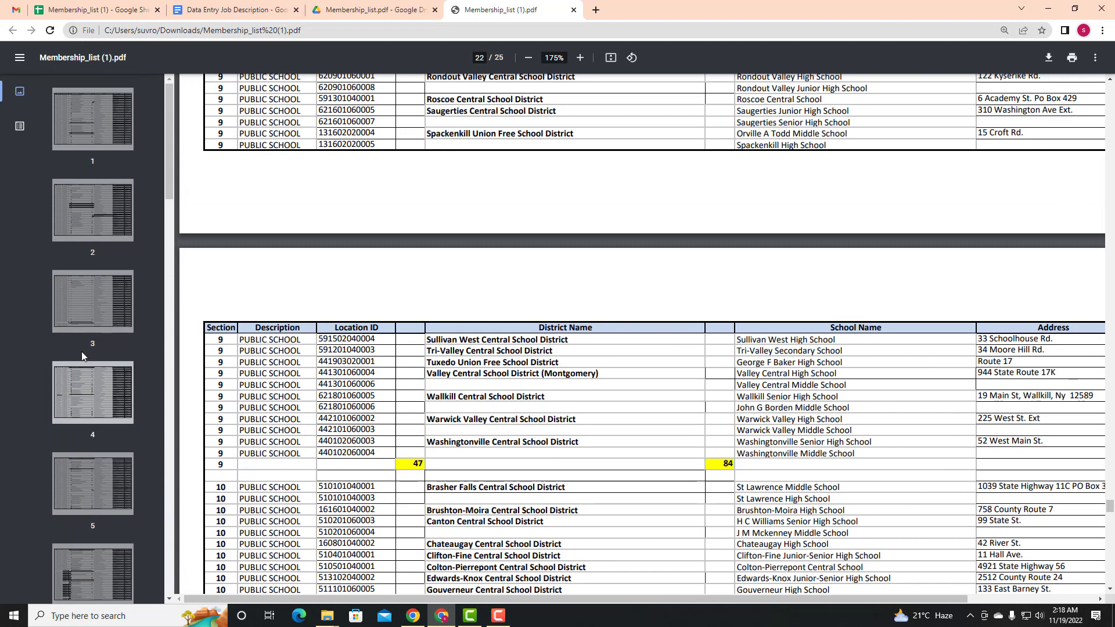
# Step: Return to the spreadsheet and review the first record entered in row 2
pyautogui.click(112, 7)
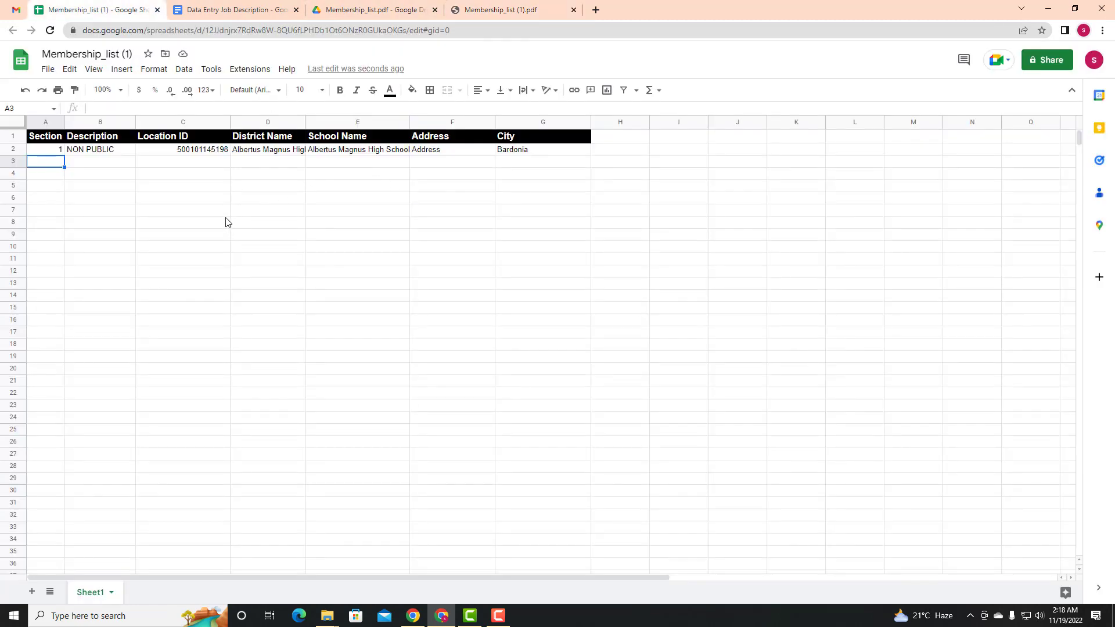
pyautogui.click(6, 149)
pyautogui.click(58, 173)
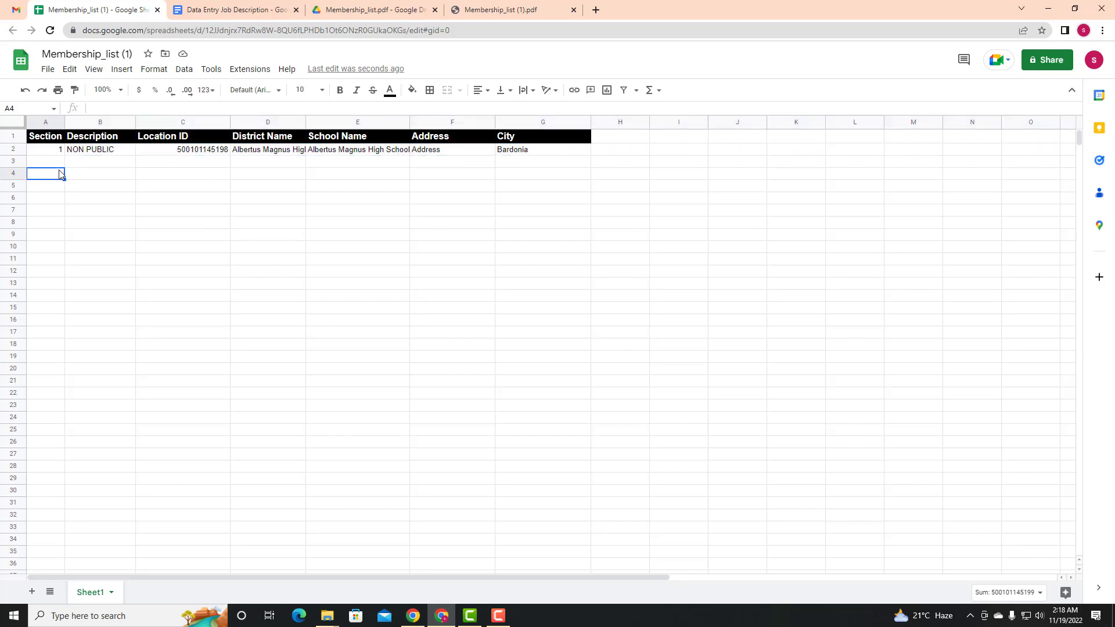
# Step: Check the Ardsley High School record in the Membership_list PDF and enter 1 as its Section in cell A3
pyautogui.click(511, 9)
pyautogui.click(76, 116)
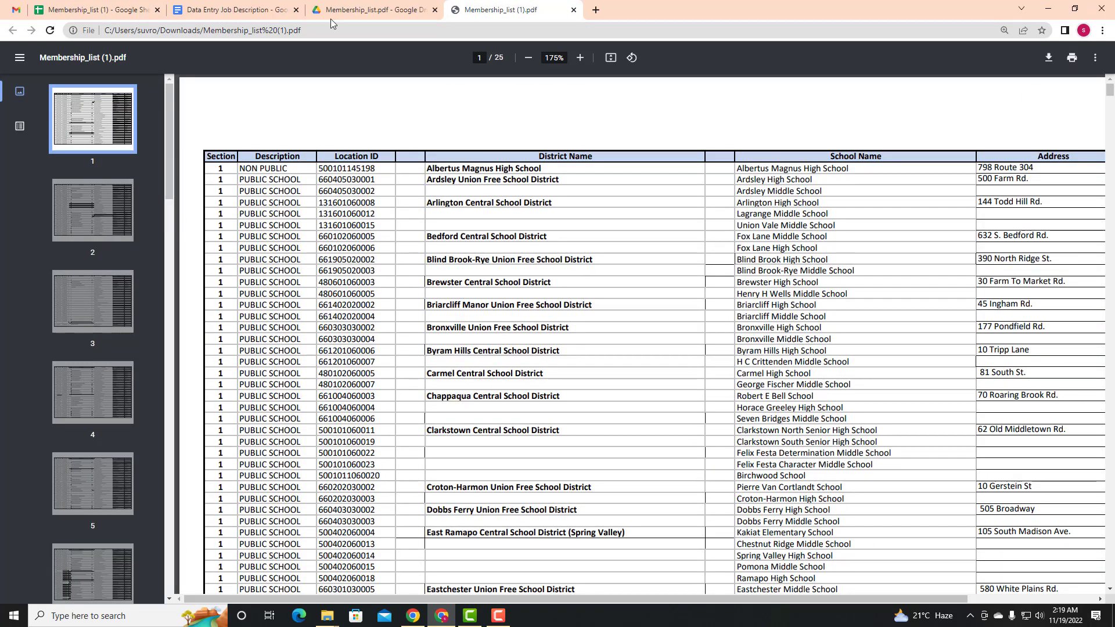
pyautogui.hotkey('ctrl', 'shift', 'Tab')
pyautogui.hotkey('ctrl', 'shift', 'Tab')
pyautogui.hotkey('ctrl', 'shift', 'Tab')
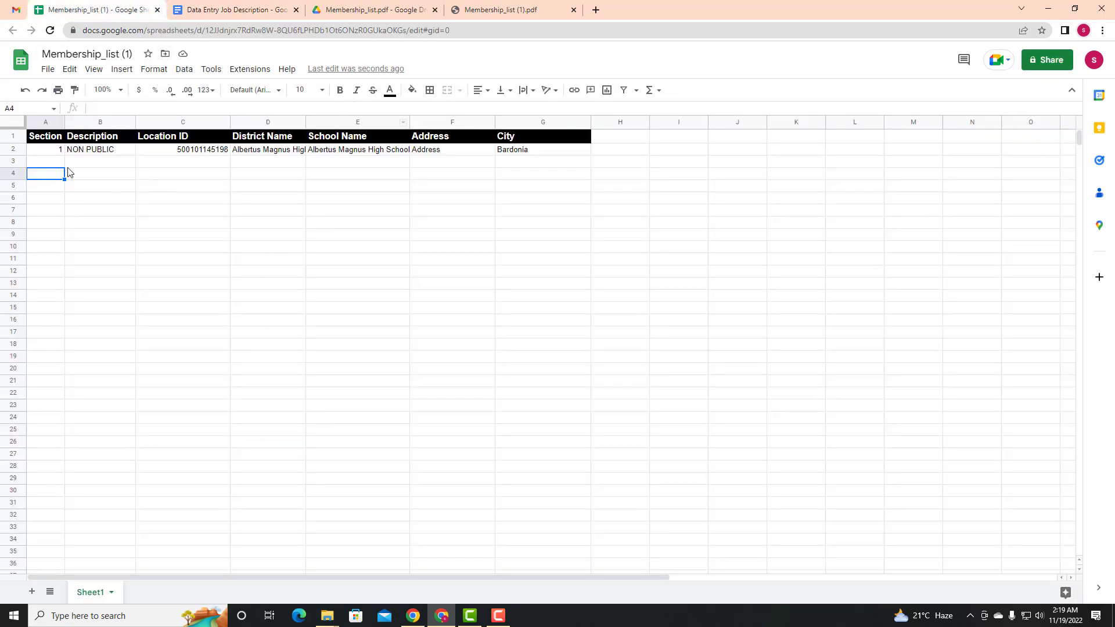
pyautogui.click(56, 165)
pyautogui.write('1')
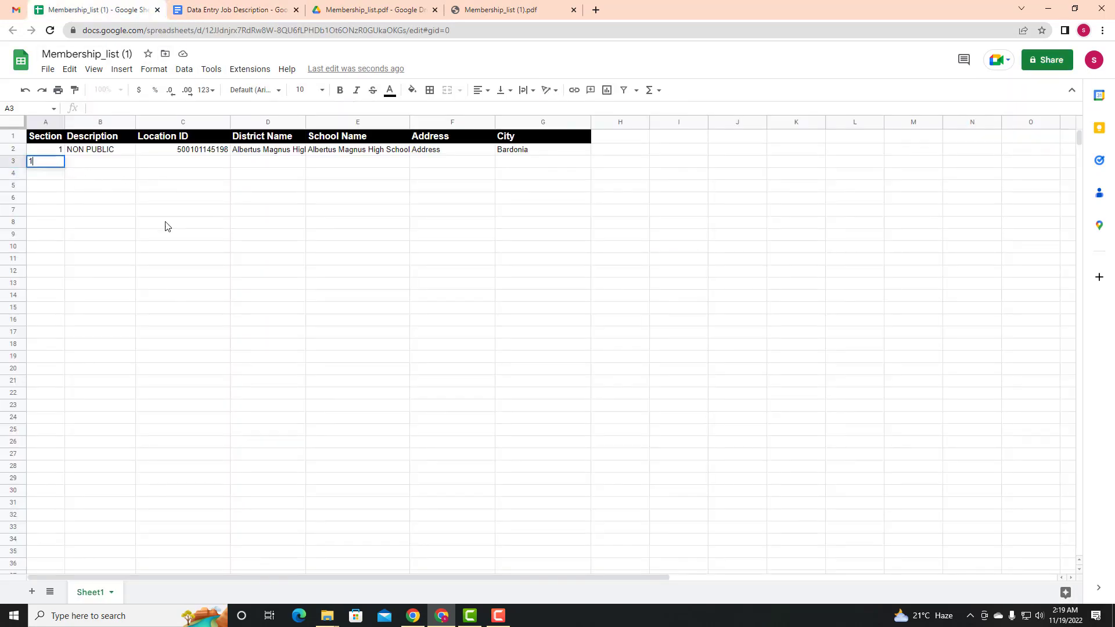
pyautogui.click(170, 259)
# Step: Copy the second record's description, PUBLIC SCHOOL, from the PDF into the Description cell B3
pyautogui.click(94, 167)
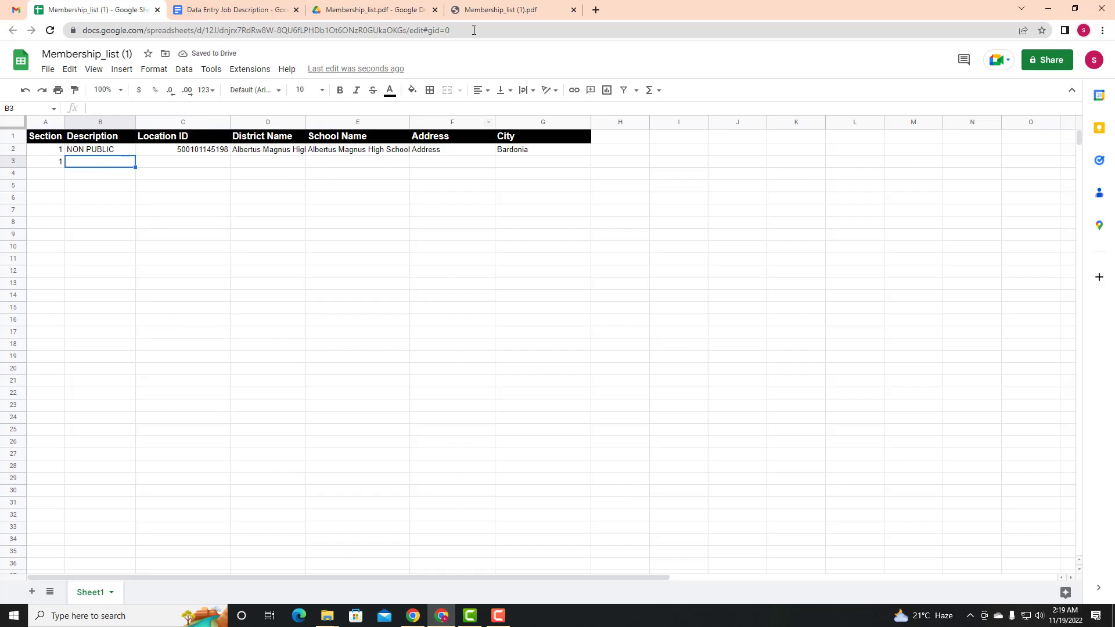
pyautogui.click(503, 9)
pyautogui.click(66, 6)
pyautogui.click(496, 6)
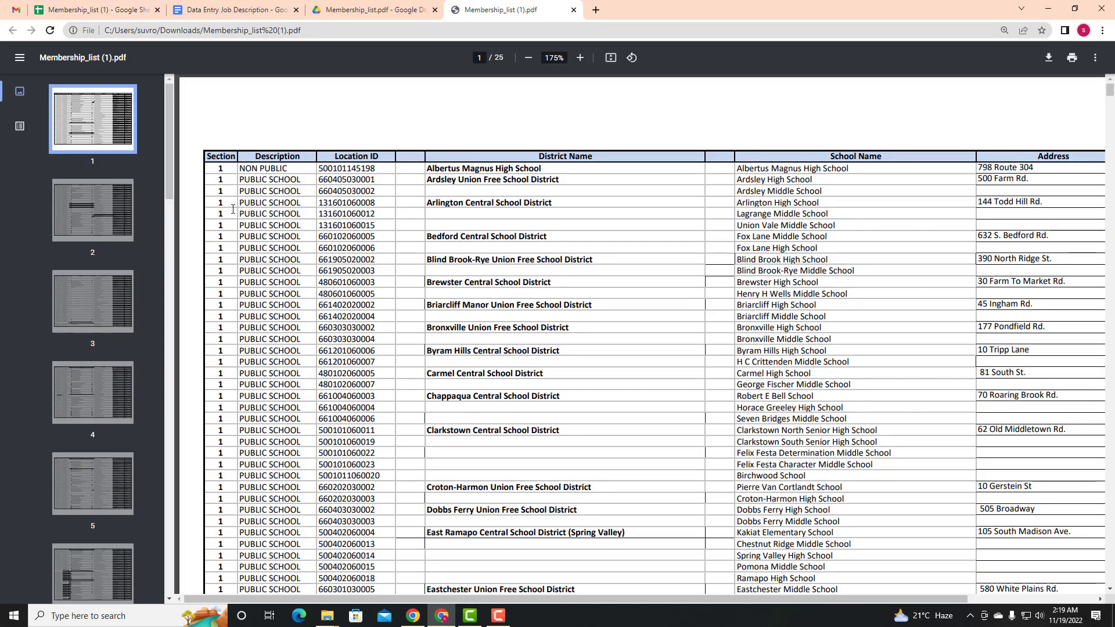
pyautogui.click(84, 9)
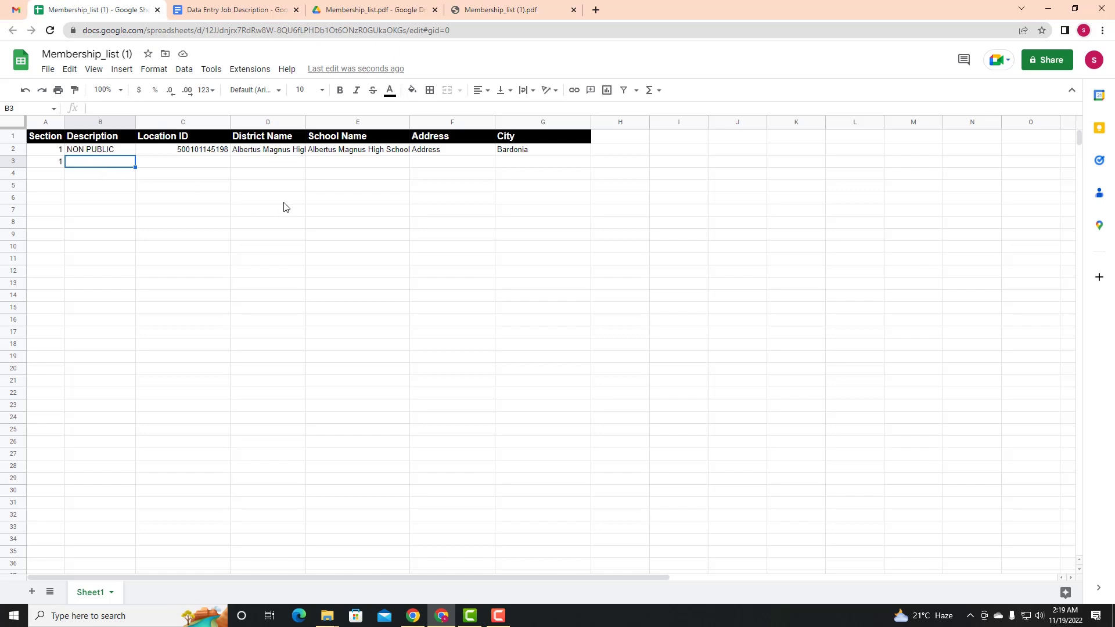
pyautogui.hotkey('ctrl', '4')
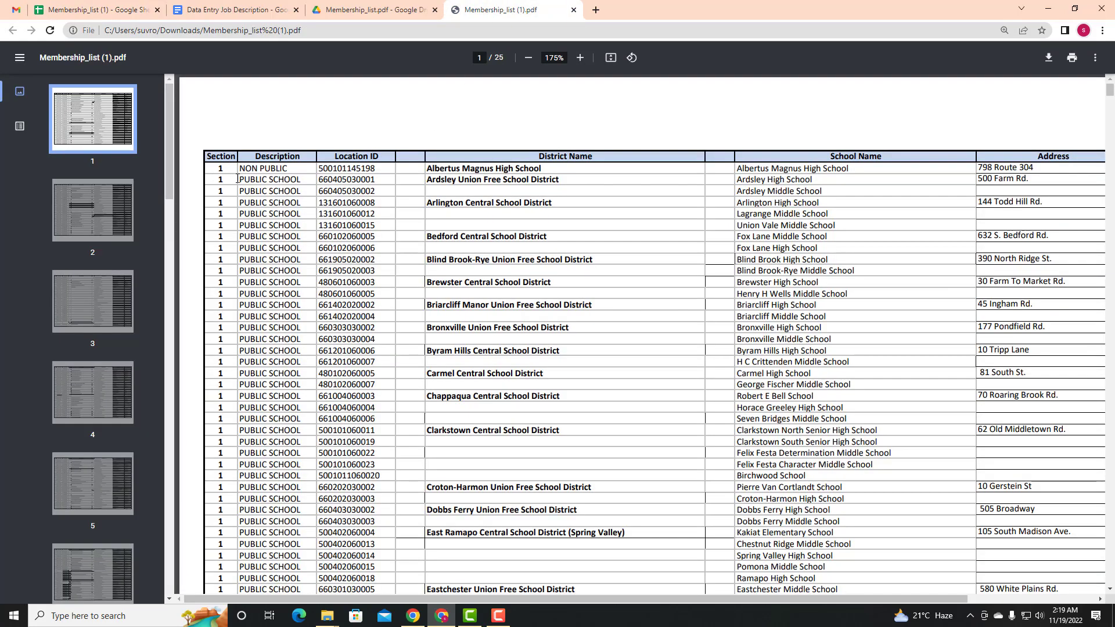
pyautogui.moveTo(254, 180); pyautogui.dragTo(301, 181)
pyautogui.hotkey('ctrl', 'c')
pyautogui.hotkey('ctrl', '1')
pyautogui.doubleClick(96, 164)
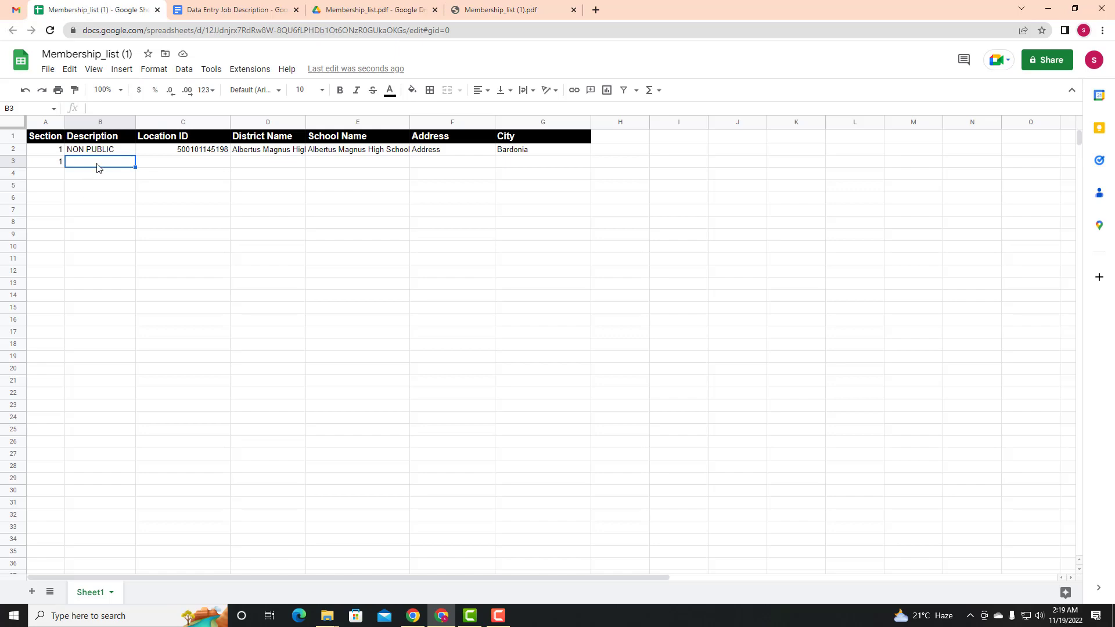
pyautogui.hotkey('ctrl', 'v')
pyautogui.click(135, 199)
pyautogui.click(113, 167)
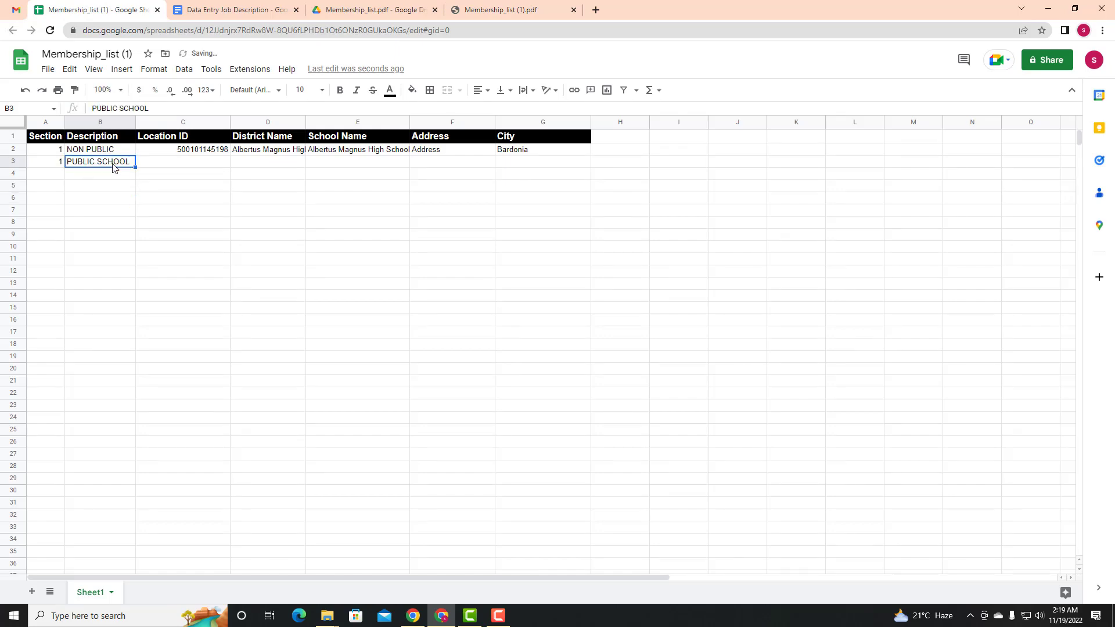
pyautogui.click(166, 165)
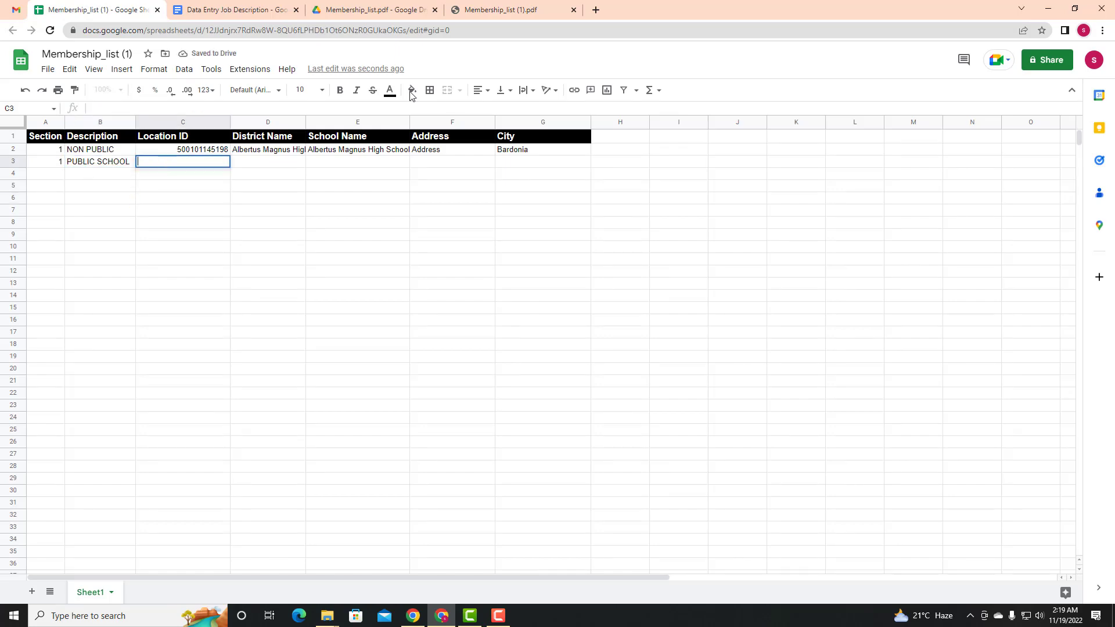
pyautogui.click(500, 9)
pyautogui.moveTo(317, 179); pyautogui.dragTo(378, 184)
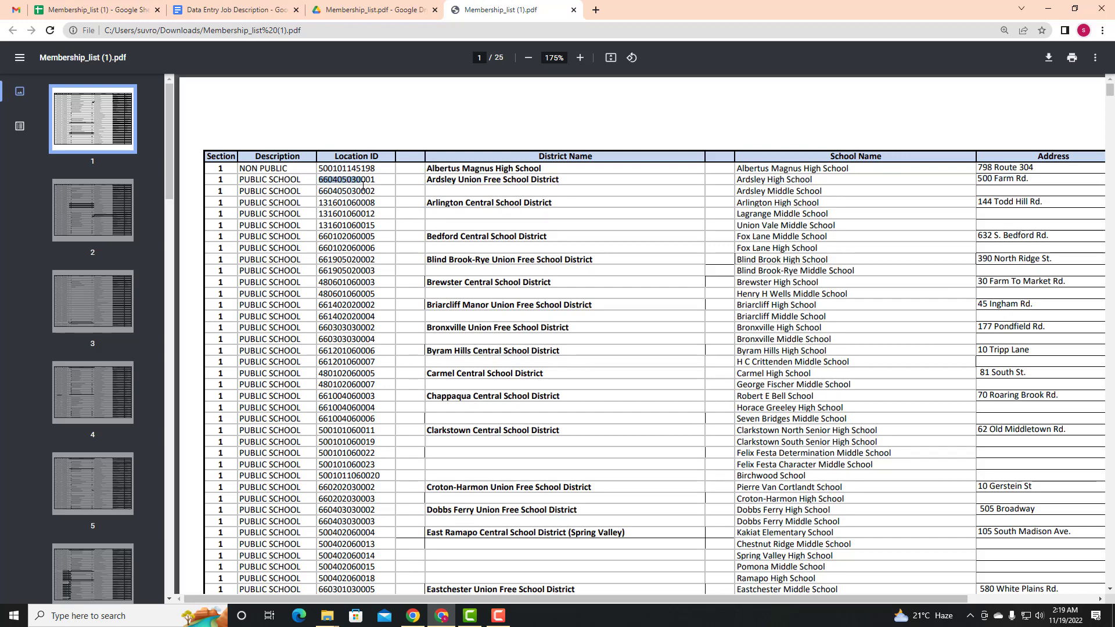
pyautogui.hotkey('ctrl', 'c')
pyautogui.click(125, 10)
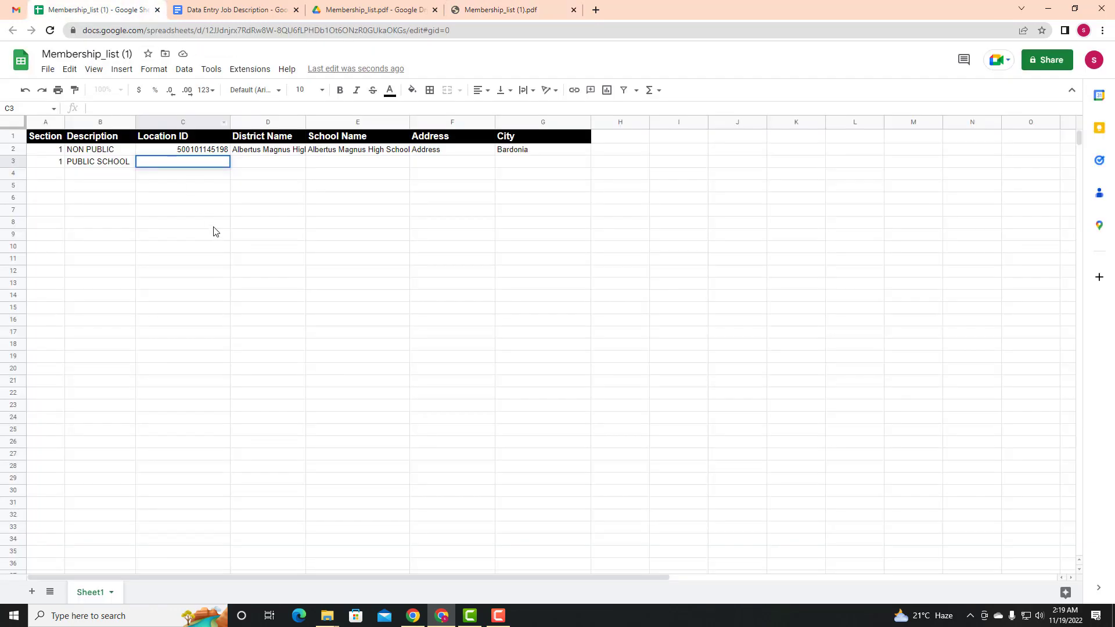
pyautogui.hotkey('ctrl', 'v')
pyautogui.press('Tab')
# Step: Copy the district name Ardsley Union Free School District from the PDF into cell D3
pyautogui.click(503, 8)
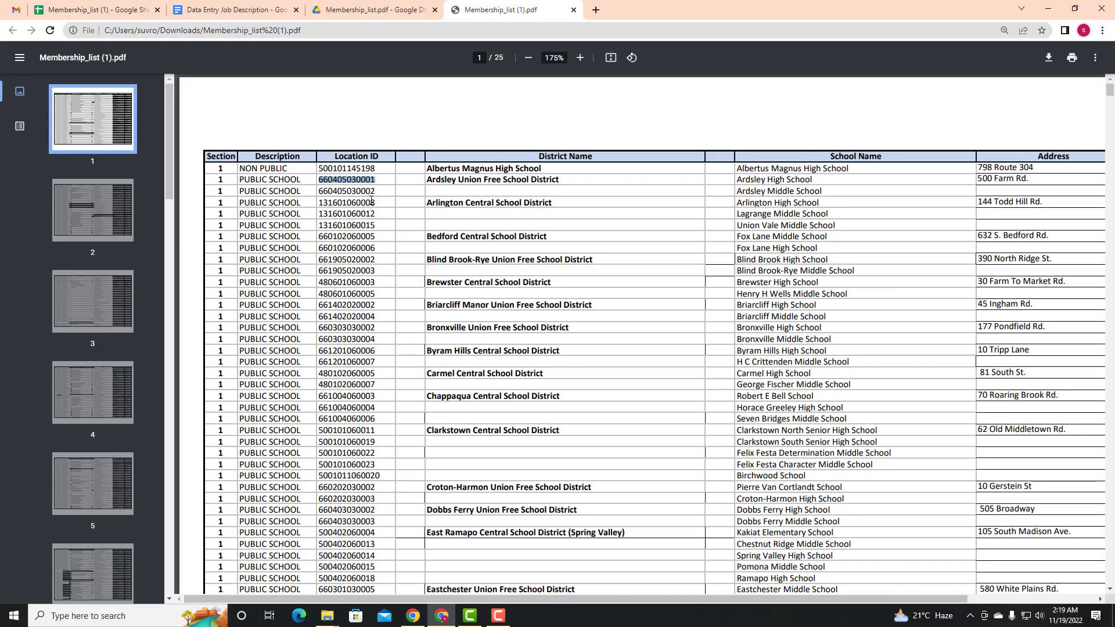
pyautogui.moveTo(428, 182); pyautogui.dragTo(562, 182)
pyautogui.hotkey('ctrl', 'c')
pyautogui.click(142, 9)
pyautogui.hotkey('ctrl', 'v')
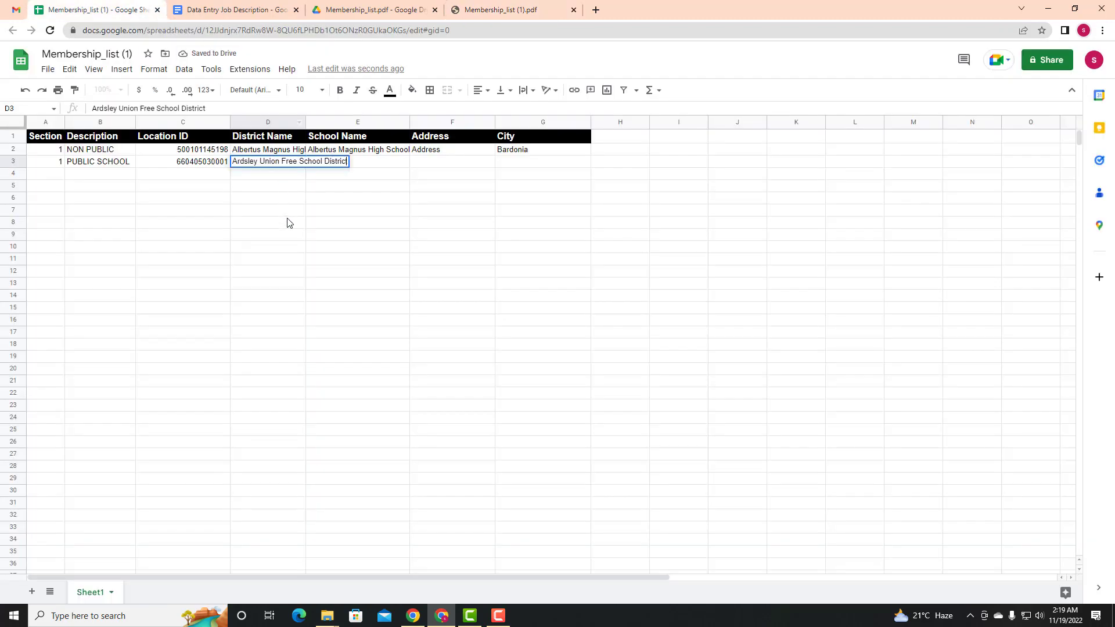
pyautogui.click(286, 222)
# Step: Copy the school name Ardsley High School from the PDF into the School Name cell E3
pyautogui.doubleClick(353, 161)
pyautogui.click(503, 8)
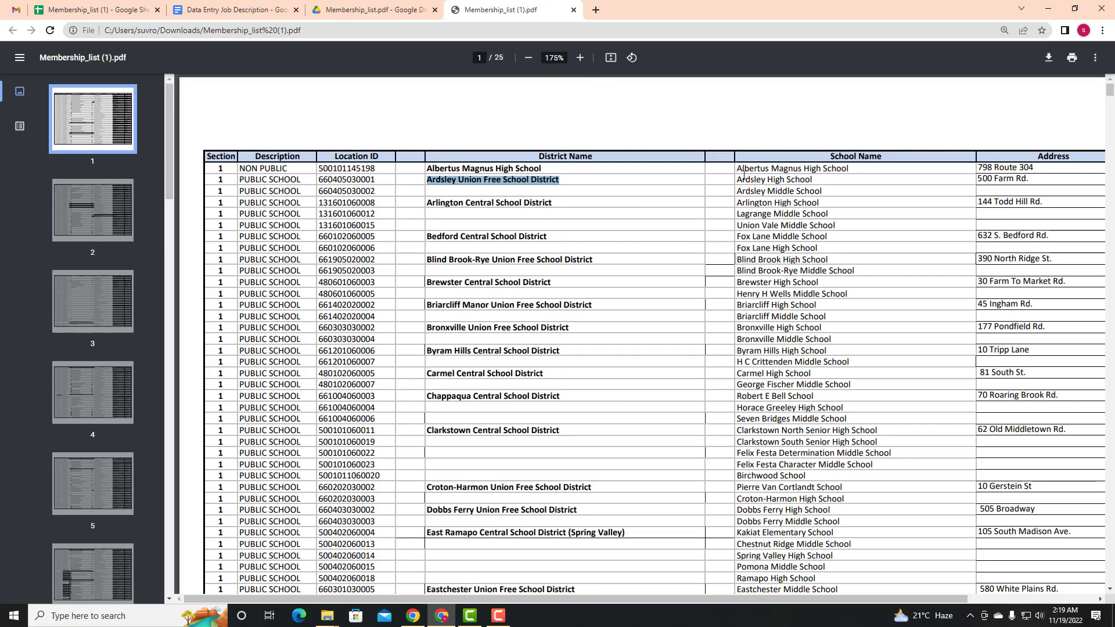
pyautogui.moveTo(738, 169)
pyautogui.mouseDown()
pyautogui.moveTo(838, 176)
pyautogui.moveTo(812, 191)
pyautogui.moveTo(815, 179)
pyautogui.moveTo(742, 184)
pyautogui.mouseUp()
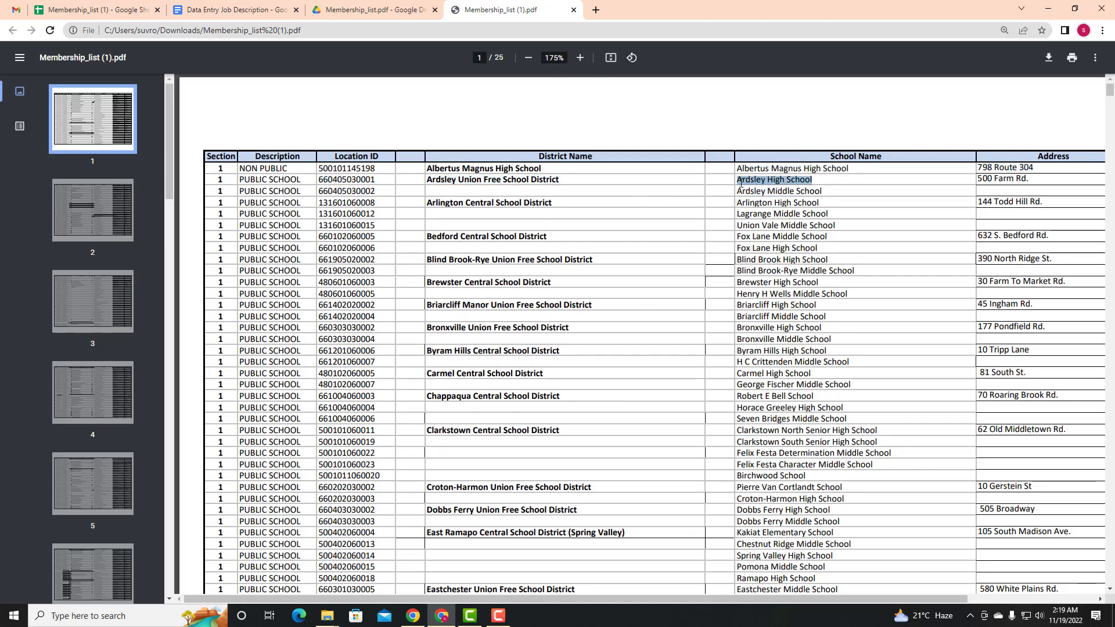
pyautogui.hotkey('ctrl', 'c')
pyautogui.click(81, 6)
pyautogui.hotkey('ctrl', 'v')
pyautogui.click(463, 224)
# Step: Copy Ardsley High School's street address from the PDF into the Address cell F3
pyautogui.doubleClick(437, 164)
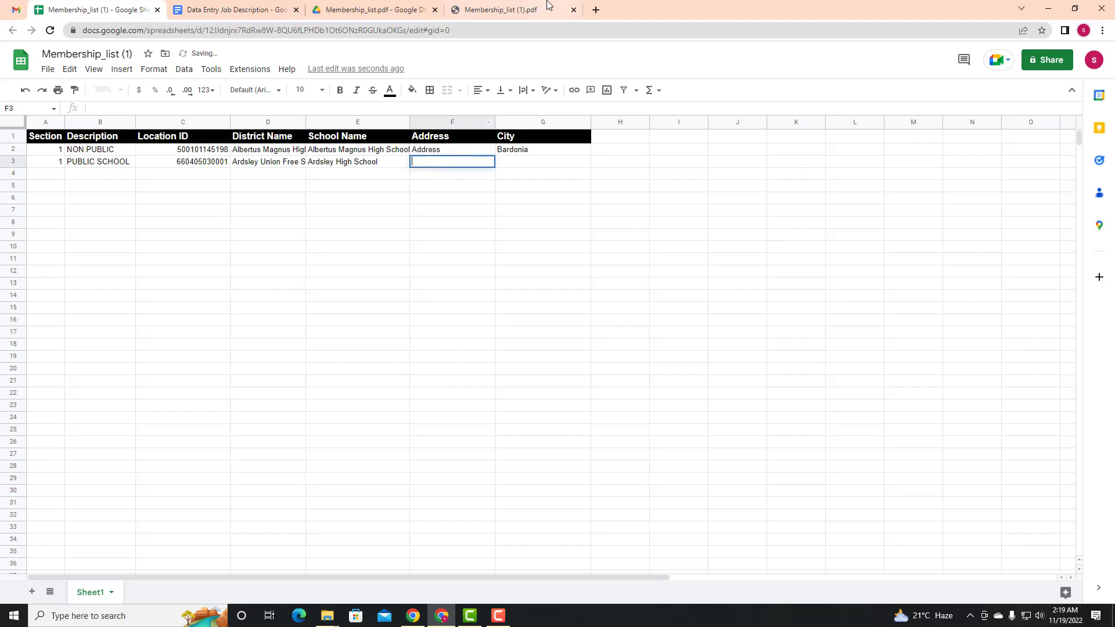
pyautogui.click(549, 5)
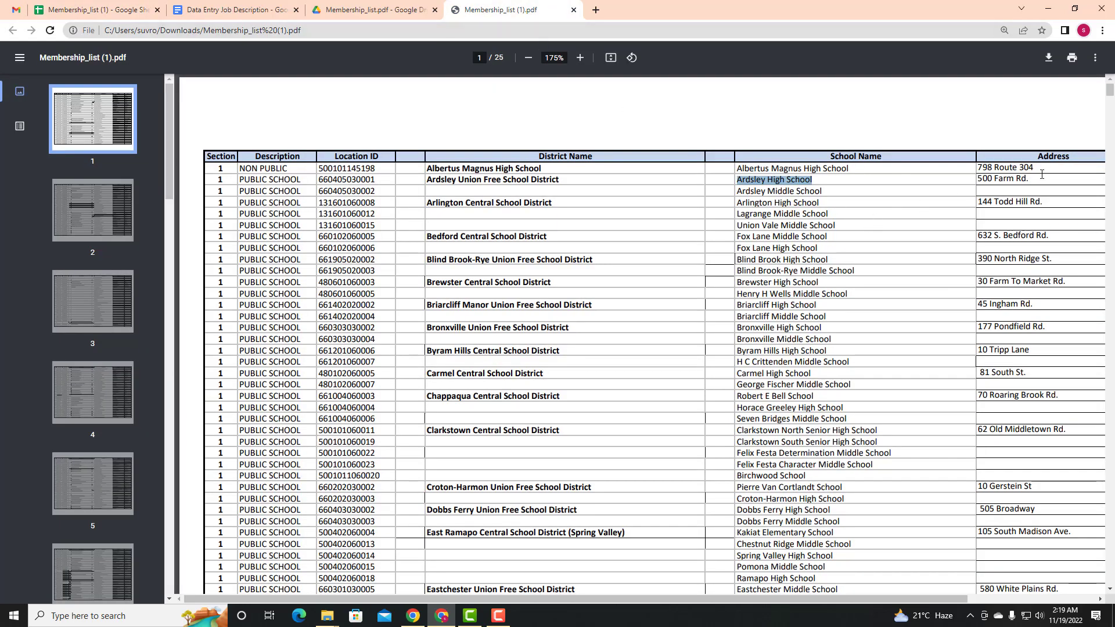
pyautogui.moveTo(1042, 174)
pyautogui.mouseDown()
pyautogui.moveTo(985, 177)
pyautogui.moveTo(1029, 180)
pyautogui.mouseUp()
pyautogui.click(981, 172)
pyautogui.hotkey('ctrl', 'shift', 'Tab')
pyautogui.hotkey('ctrl', 'shift', 'Tab')
pyautogui.hotkey('ctrl', 'shift', 'Tab')
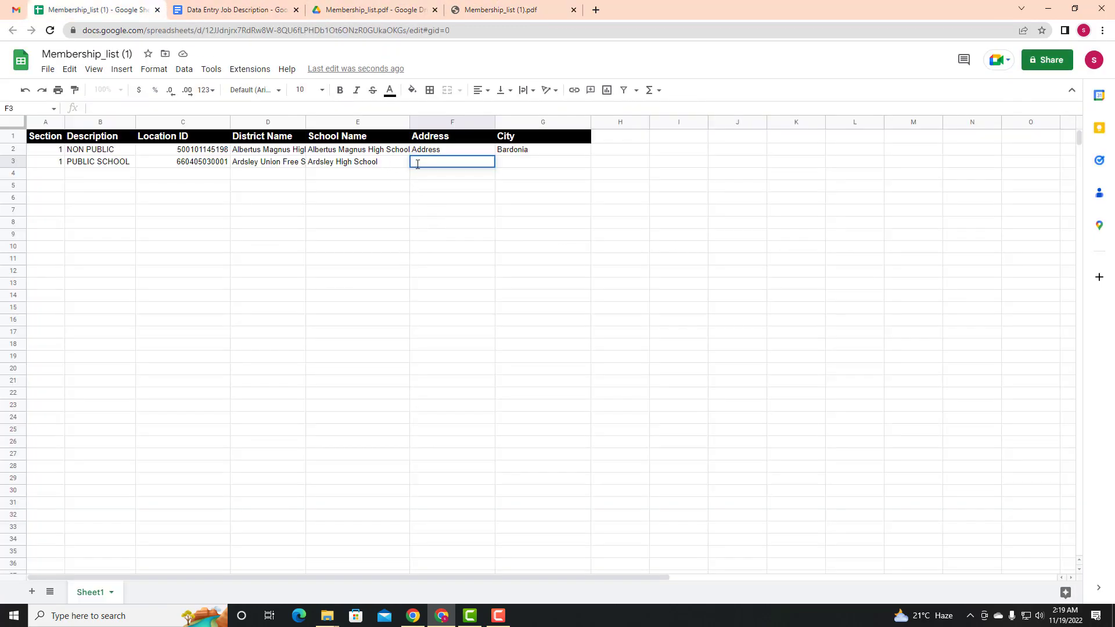
pyautogui.hotkey('ctrl', 'v')
pyautogui.press('Tab')
# Step: Copy the city Ardsley from the second record's City column in the PDF into cell G3
pyautogui.click(502, 10)
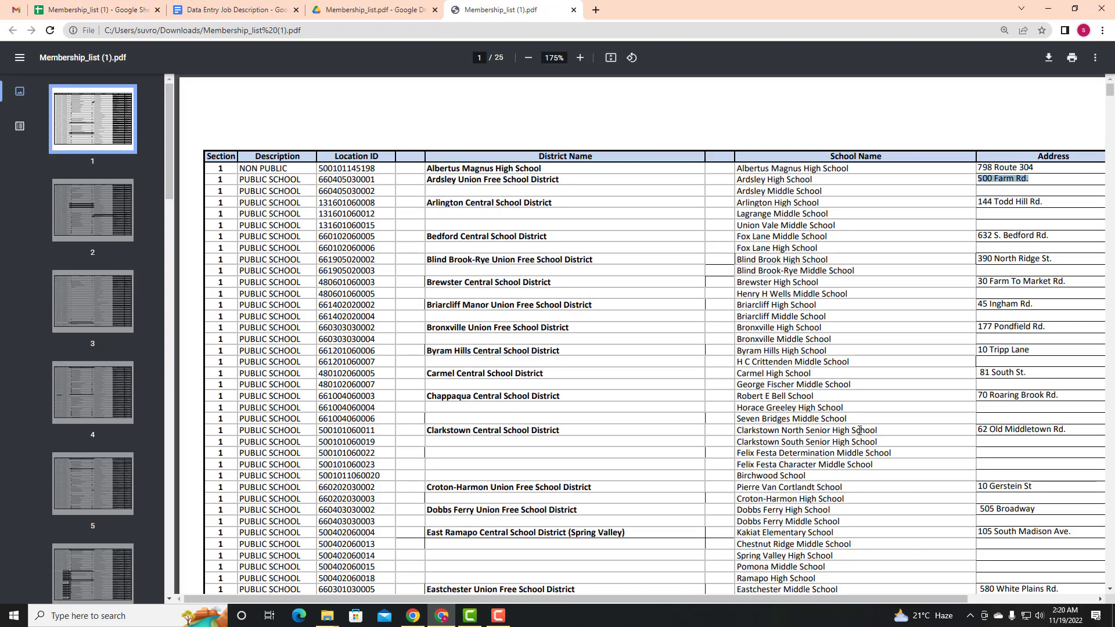
pyautogui.moveTo(789, 596); pyautogui.dragTo(917, 597)
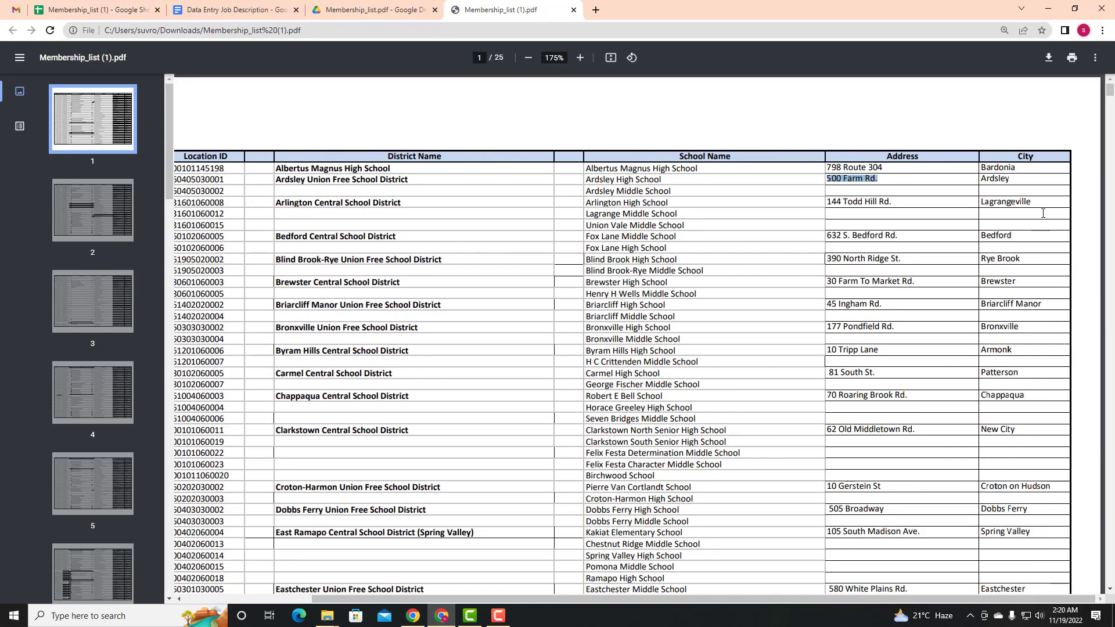
pyautogui.moveTo(1026, 184); pyautogui.dragTo(980, 181)
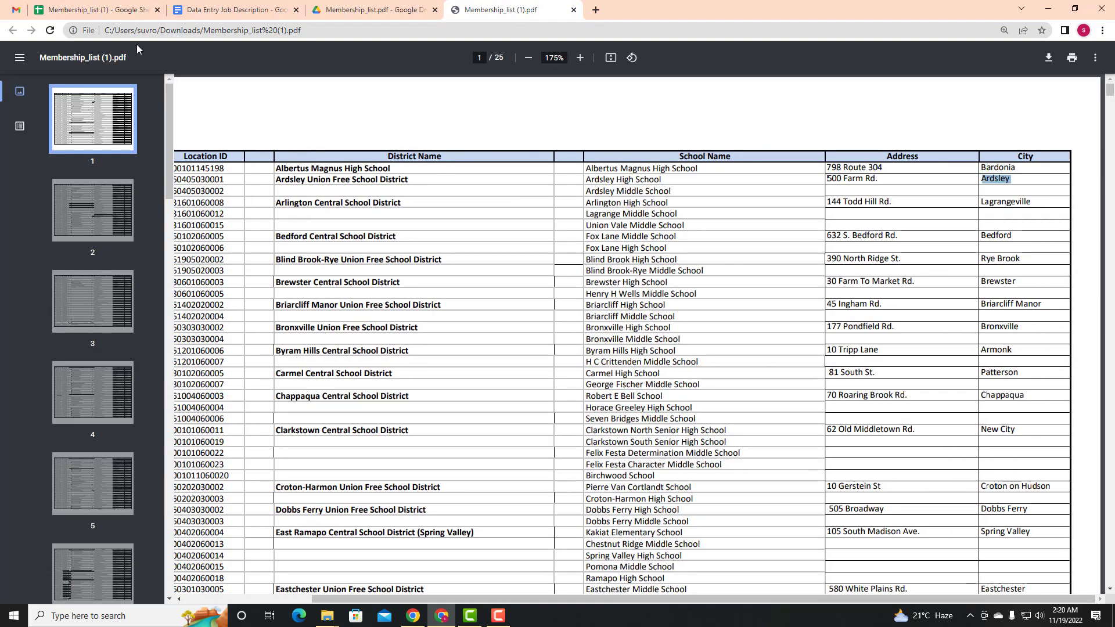
pyautogui.click(107, 10)
pyautogui.hotkey('ctrl', 'v')
pyautogui.click(549, 215)
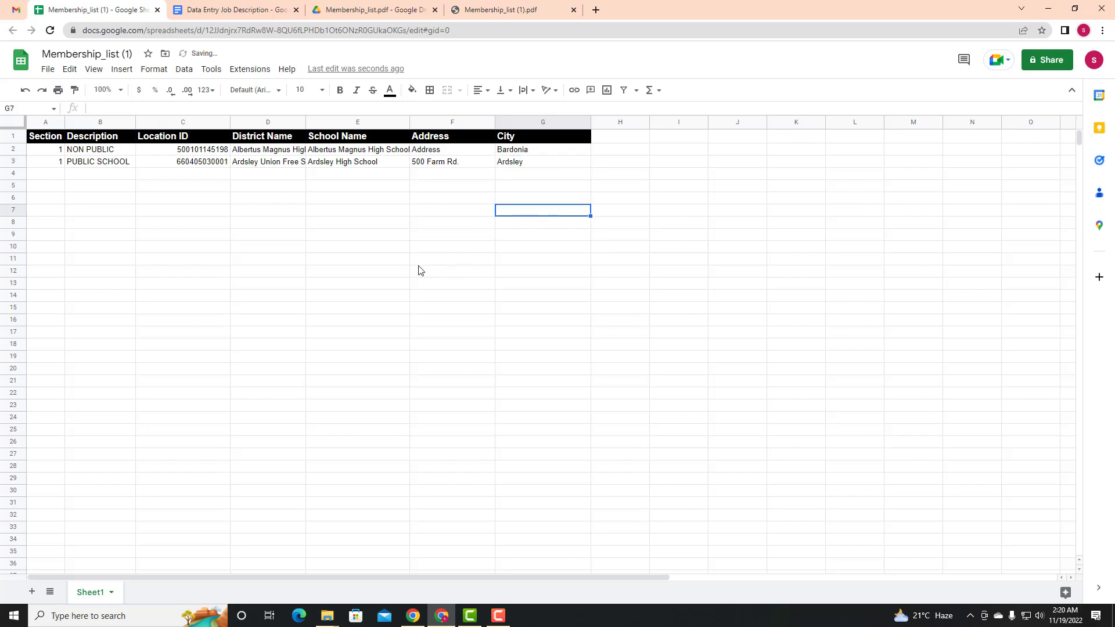
# Step: Replace the placeholder word Address in cell F2 with Albertus Magnus High School's street address from the PDF
pyautogui.click(431, 151)
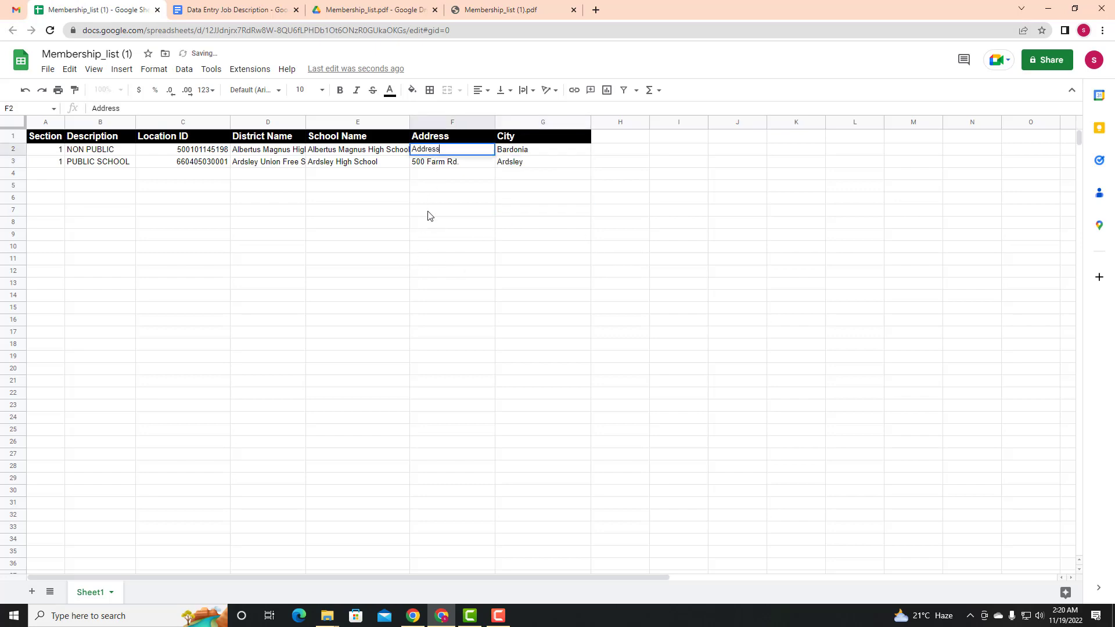
pyautogui.doubleClick(436, 151)
pyautogui.click(482, 7)
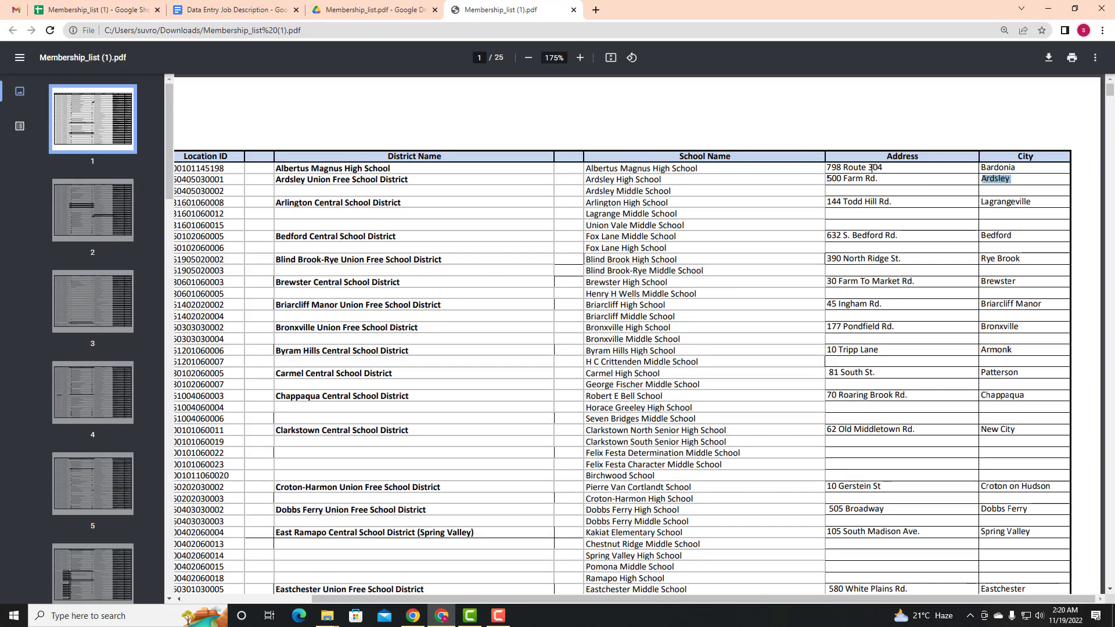
pyautogui.moveTo(884, 169); pyautogui.dragTo(835, 170)
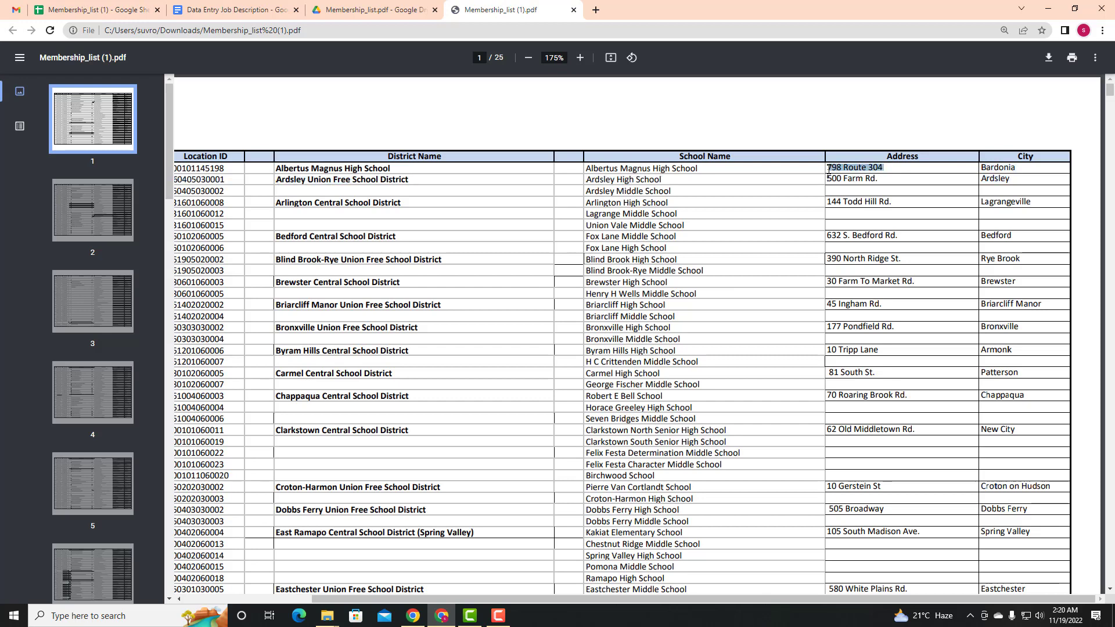
pyautogui.click(232, 10)
pyautogui.click(93, 10)
pyautogui.hotkey('ctrl', 'v')
pyautogui.click(465, 200)
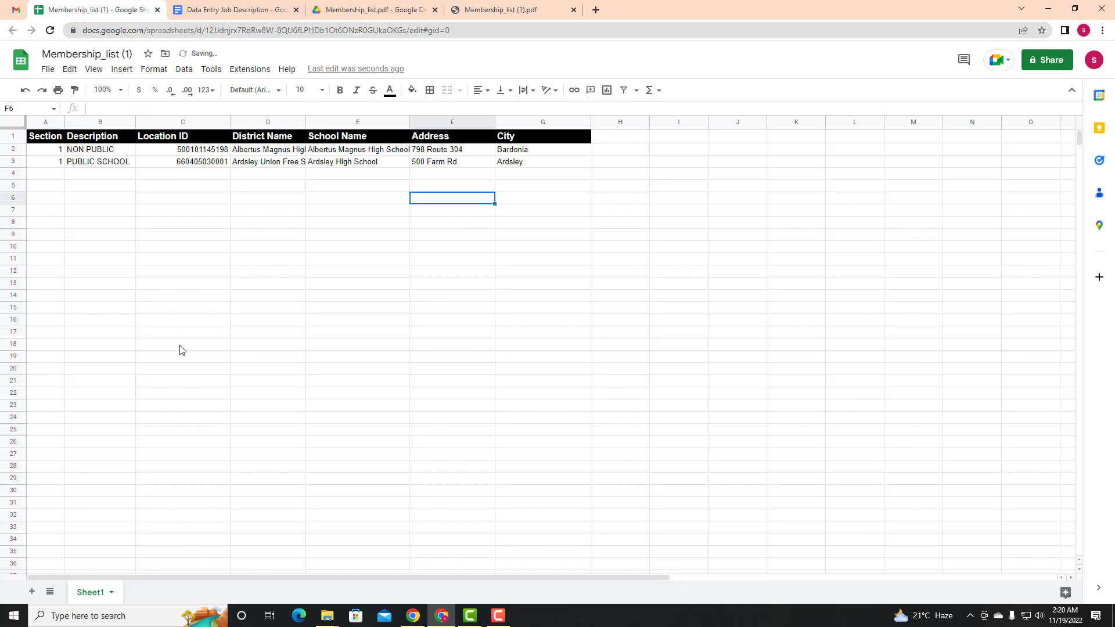
# Step: Look over the completed rows in the spreadsheet and check the budget in the Data Entry Job Description document
pyautogui.click(179, 291)
pyautogui.click(142, 186)
pyautogui.moveTo(46, 122); pyautogui.dragTo(608, 157)
pyautogui.click(434, 273)
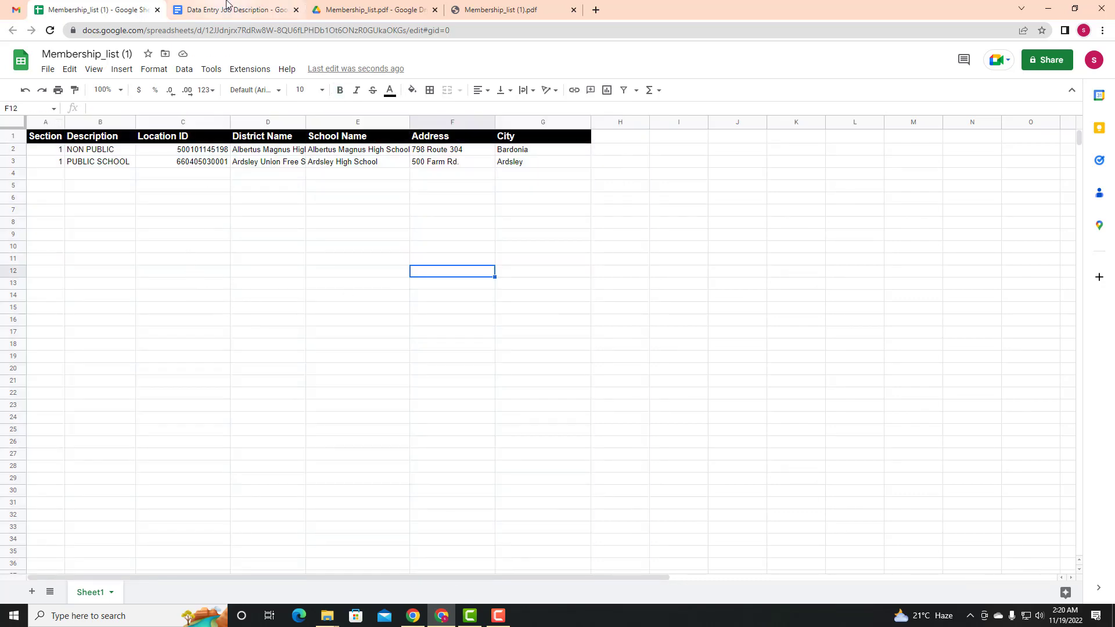
pyautogui.click(465, 5)
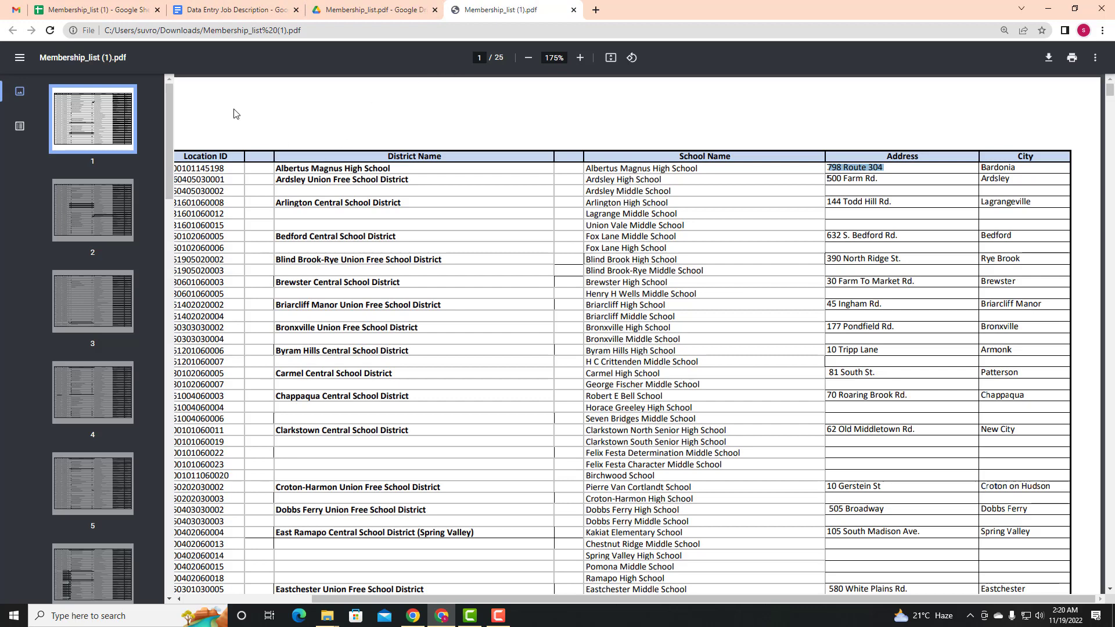
pyautogui.click(257, 6)
pyautogui.moveTo(345, 286); pyautogui.dragTo(389, 281)
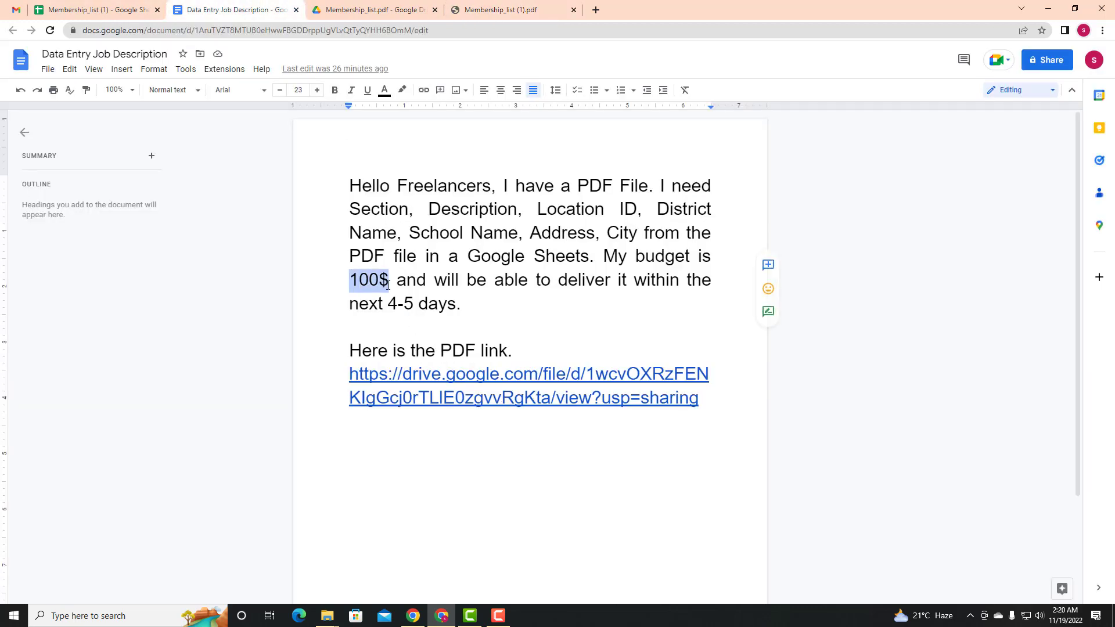
pyautogui.click(388, 282)
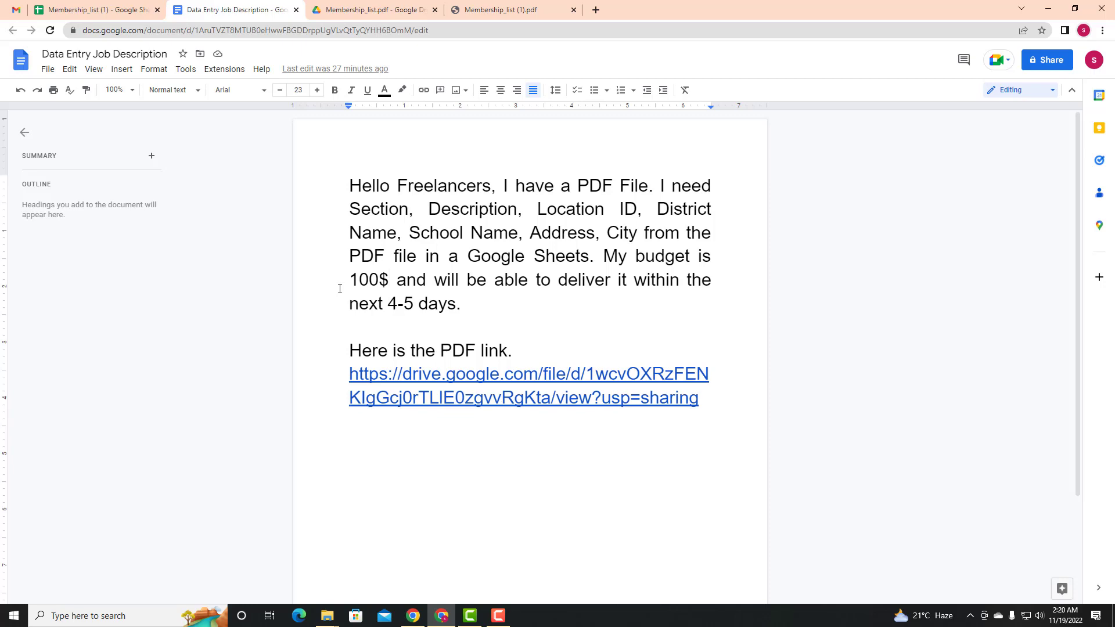
# Step: Examine the PDF's page thumbnails through page 25 and the membership records on its first pages
pyautogui.click(491, 10)
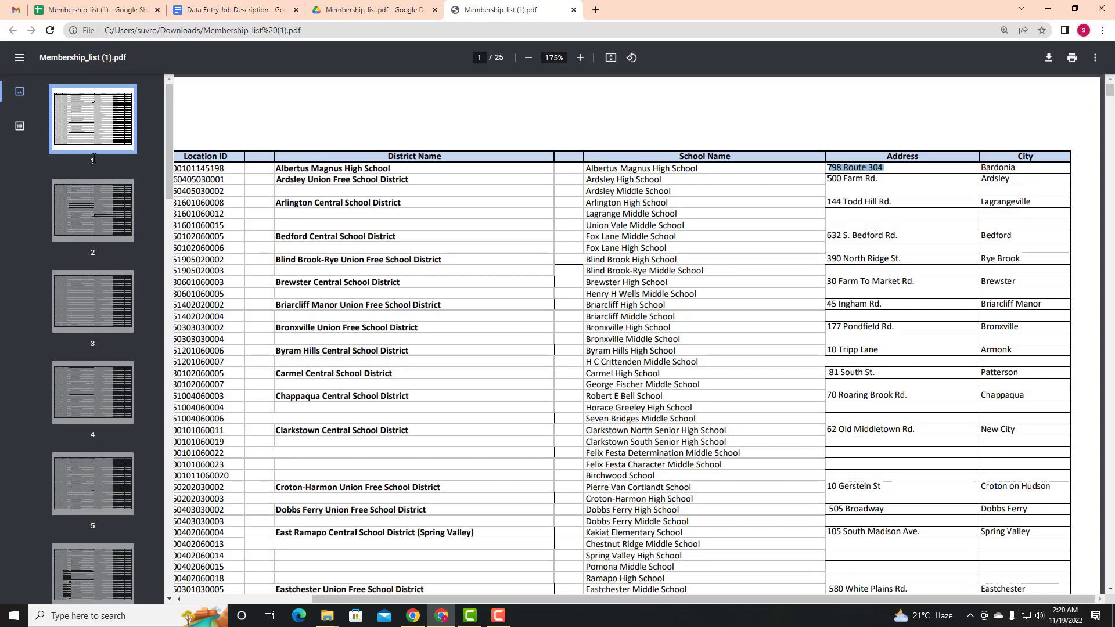
pyautogui.moveTo(169, 120); pyautogui.dragTo(170, 551)
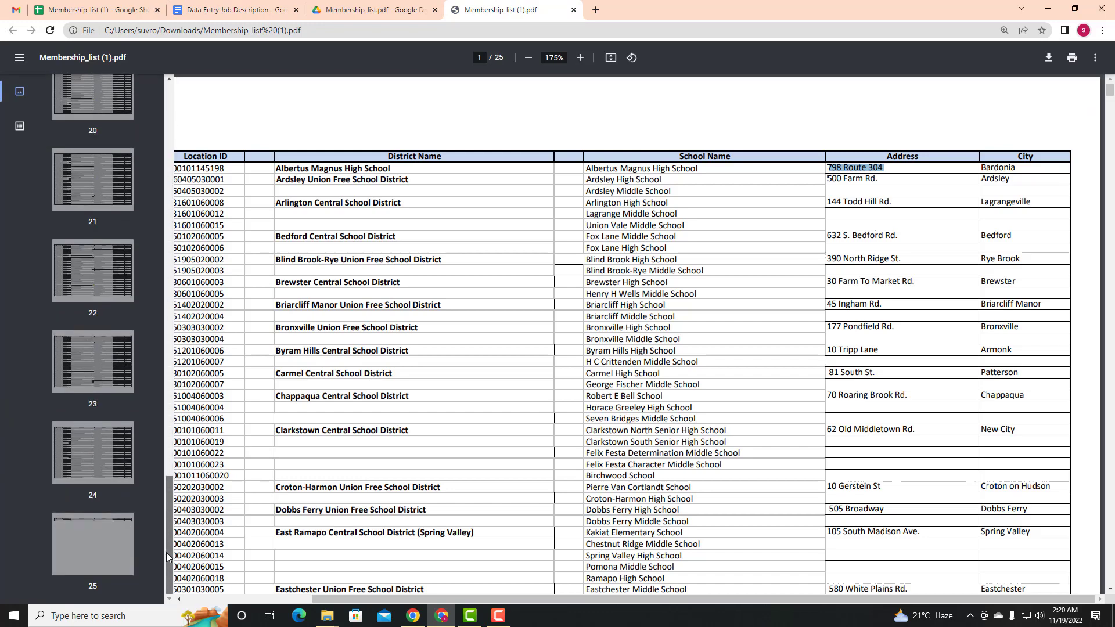
pyautogui.click(111, 555)
pyautogui.moveTo(166, 556); pyautogui.dragTo(186, 137)
pyautogui.click(116, 117)
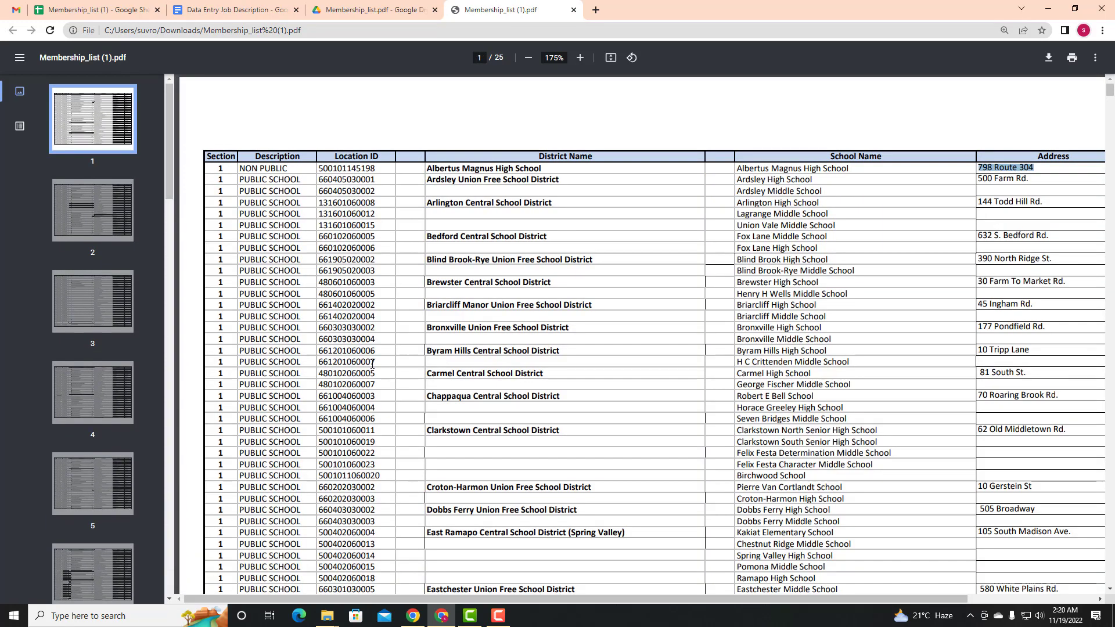
pyautogui.scroll(-10, 583, 426)
pyautogui.scroll(10, 584, 426)
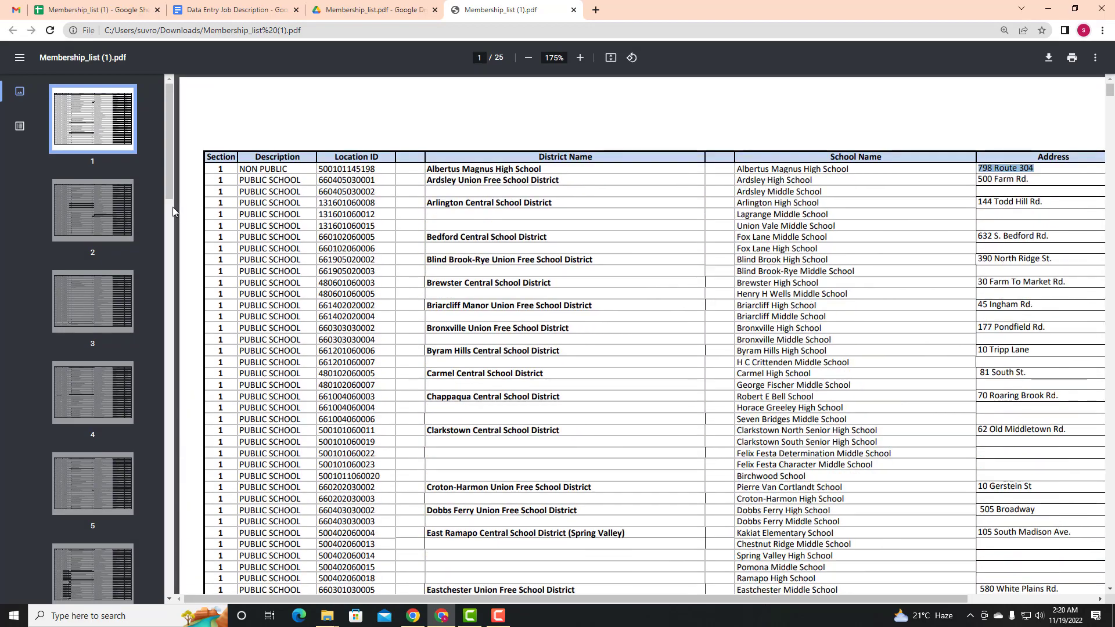
pyautogui.moveTo(207, 156); pyautogui.dragTo(628, 624)
pyautogui.click(481, 472)
pyautogui.scroll(-8, 481, 472)
pyautogui.scroll(10, 481, 472)
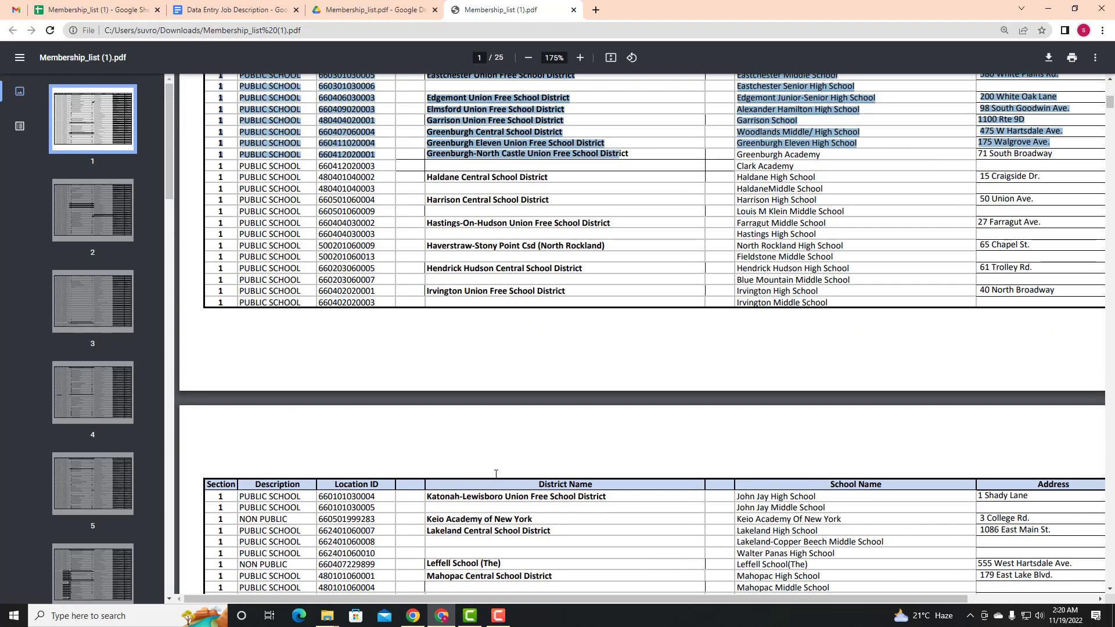
pyautogui.scroll(-10, 102, 487)
pyautogui.scroll(10, 106, 483)
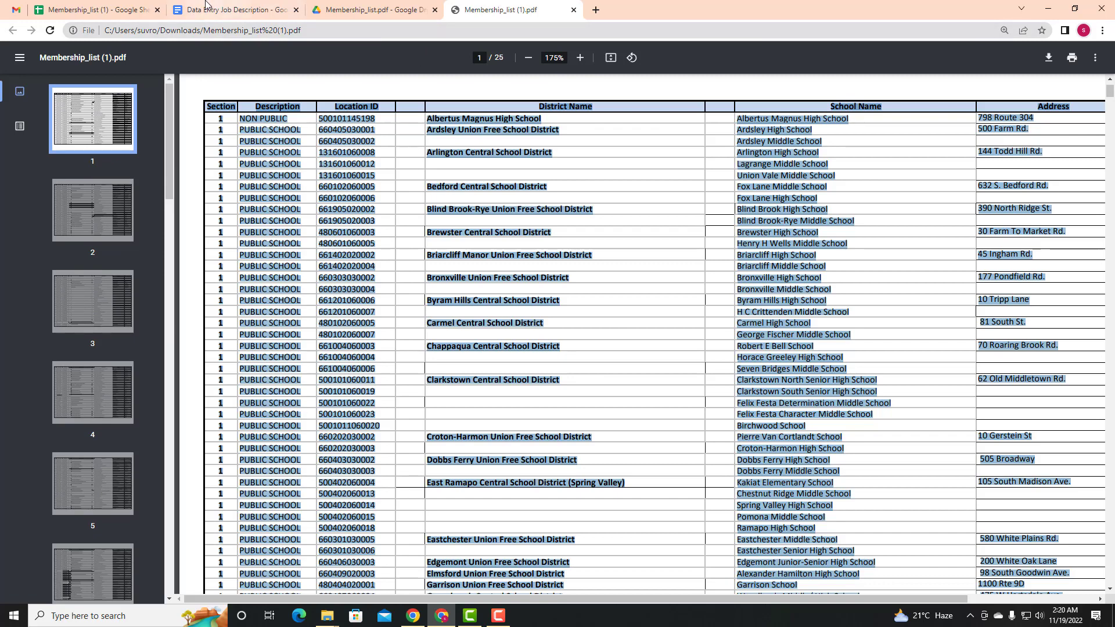
# Step: Glance at the spreadsheet, then delete the trailing space after "next 4-5 days." in the Data Entry Job Description document
pyautogui.click(103, 6)
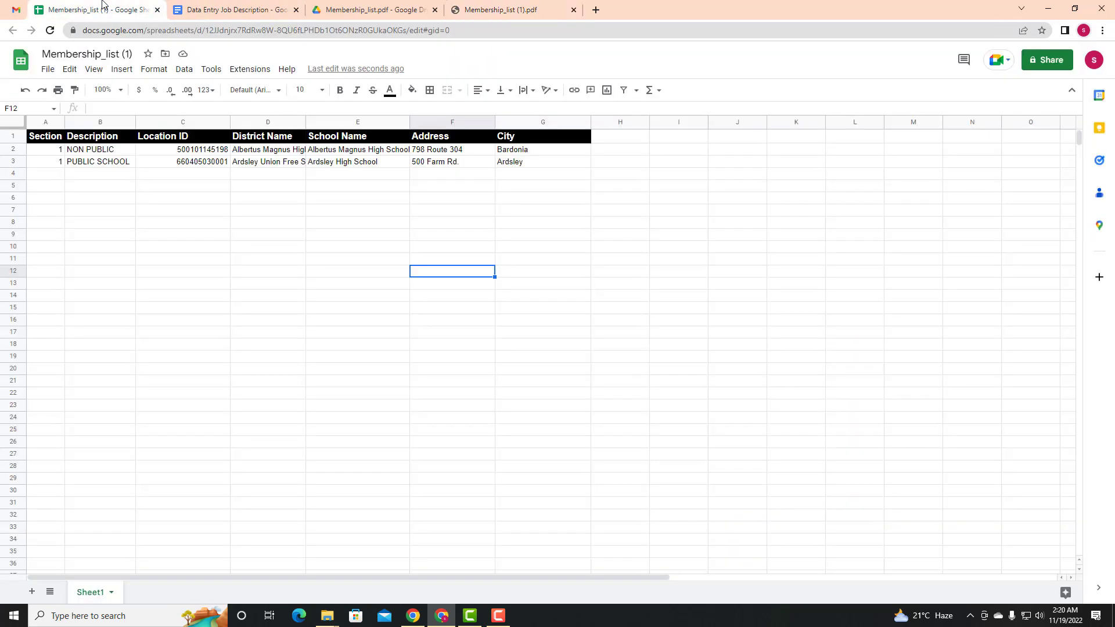
pyautogui.click(47, 175)
pyautogui.click(210, 6)
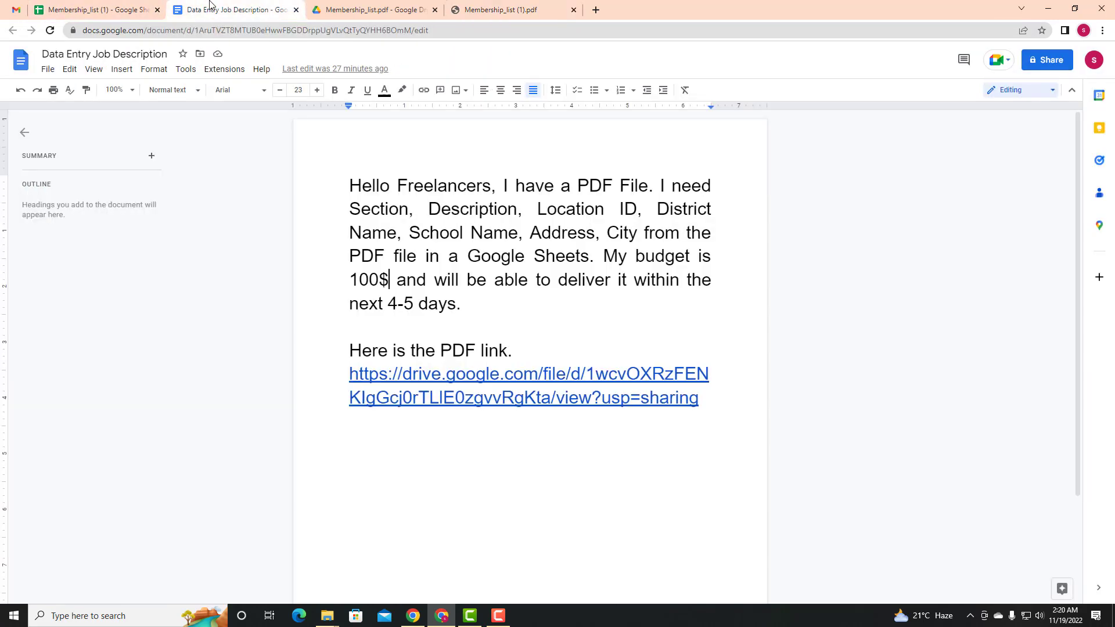
pyautogui.click(481, 305)
pyautogui.press('BackSpace')
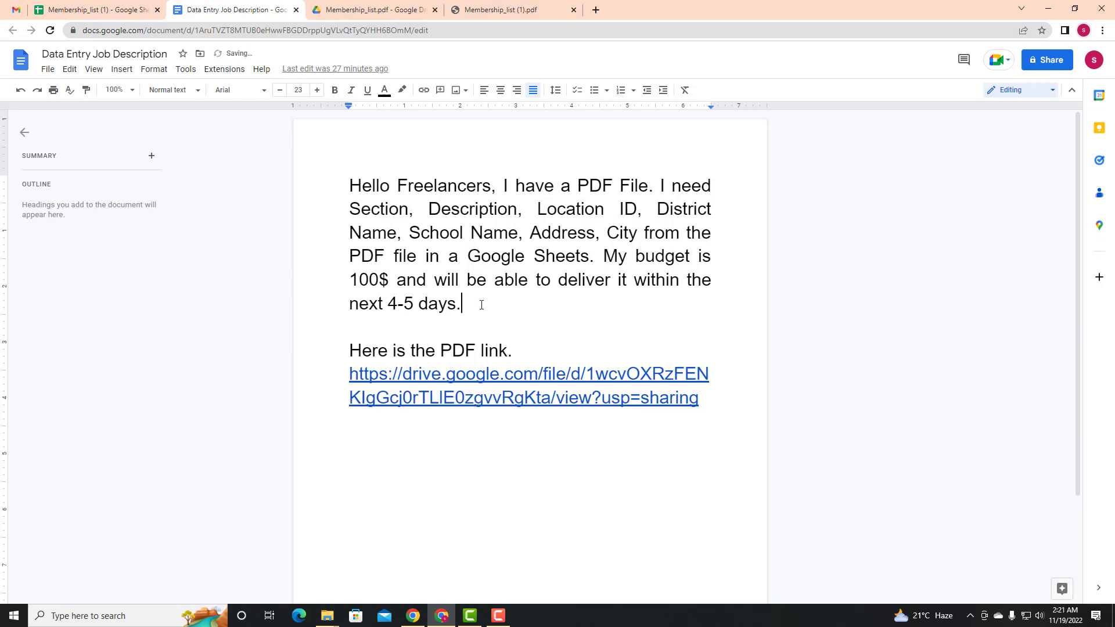